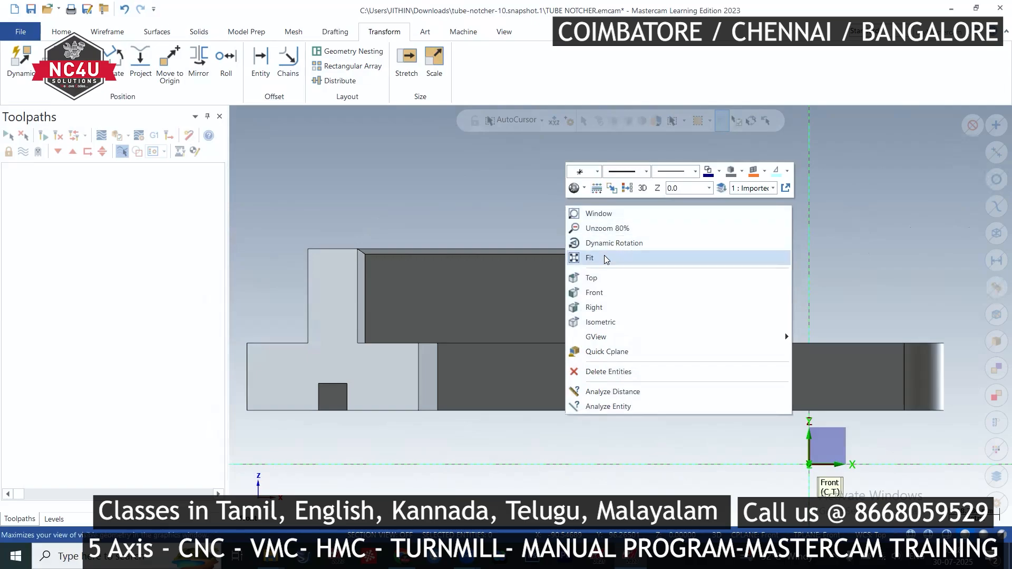
# Create a curve on the plate's long upper-left edge in the Top view using Curve One Edge
pyautogui.click(604, 261)
pyautogui.rightClick(570, 166)
pyautogui.click(587, 233)
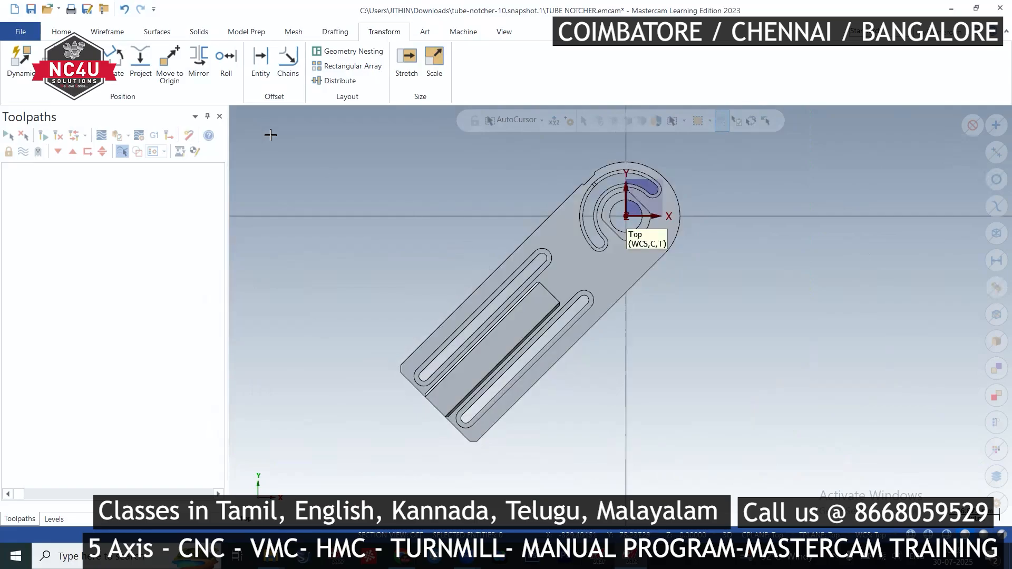
pyautogui.scroll(1, 360, 314)
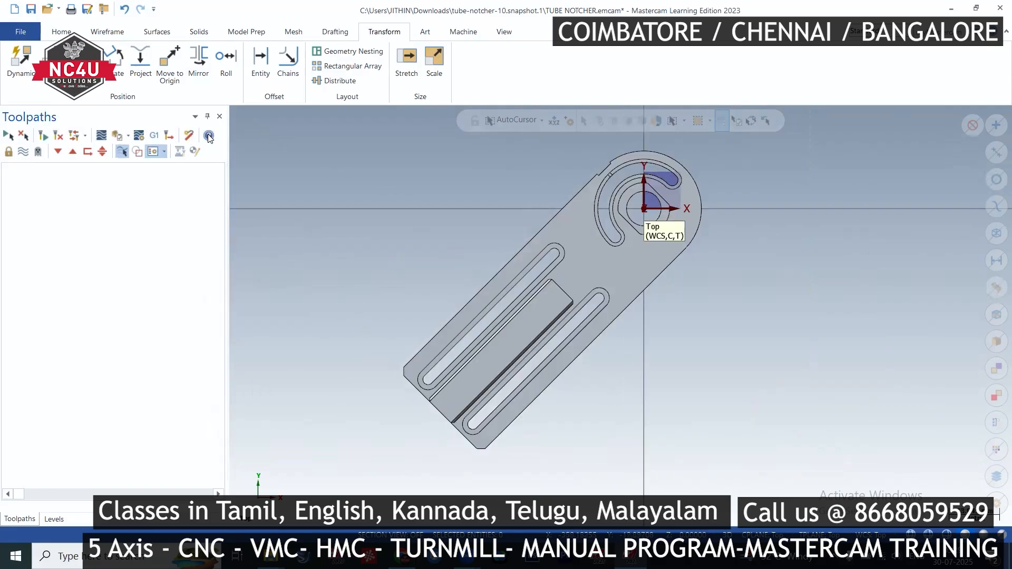
pyautogui.click(99, 33)
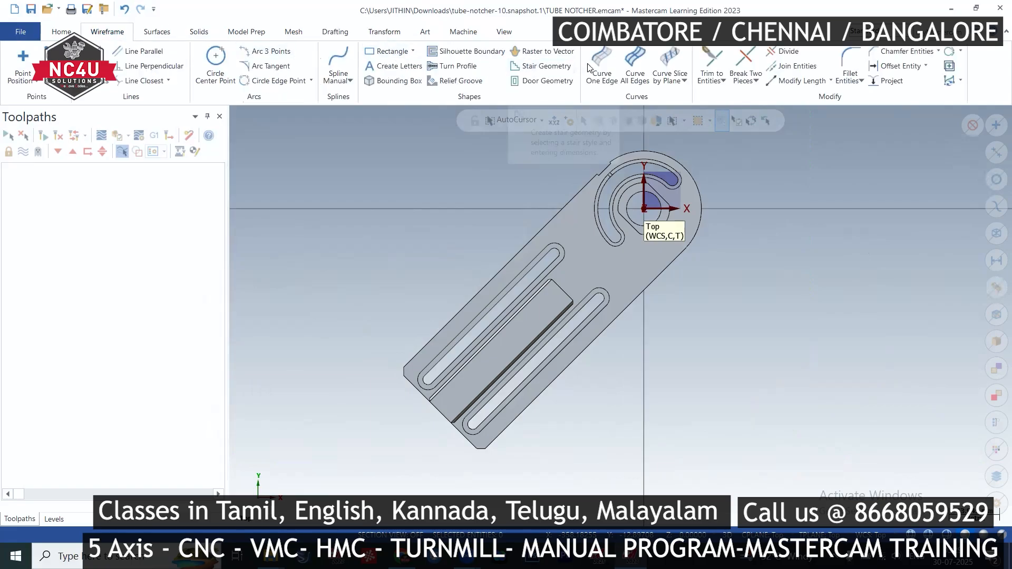
pyautogui.click(602, 58)
pyautogui.click(472, 301)
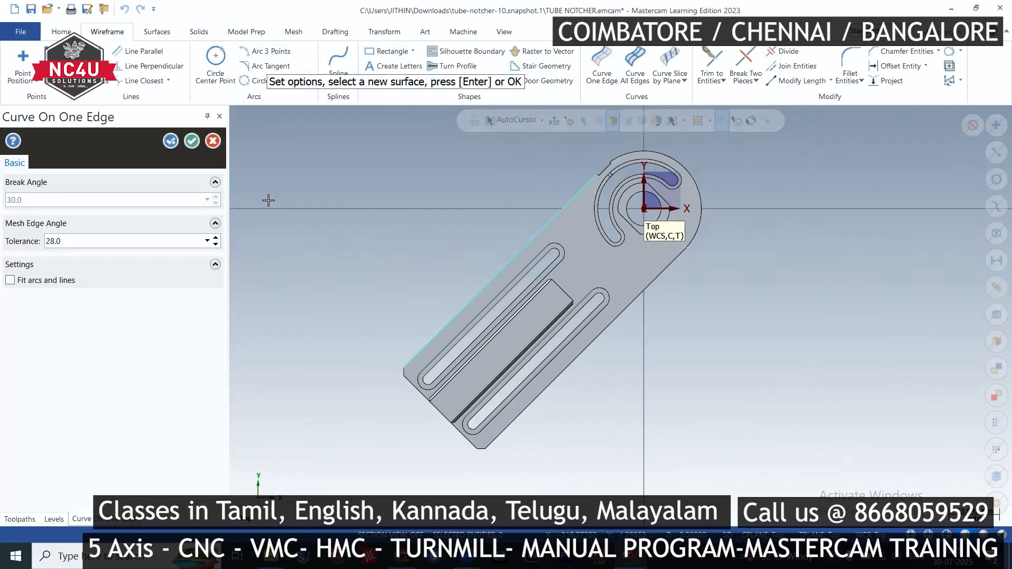
pyautogui.click(192, 141)
# Draw a line perpendicular to the edge curve, starting at the curve's lower-left end
pyautogui.click(150, 65)
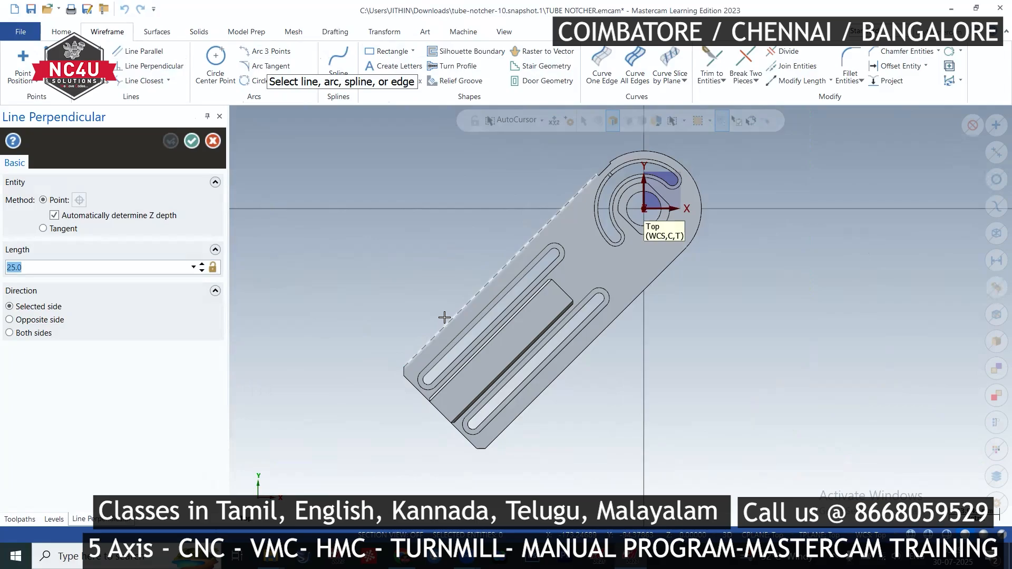
pyautogui.click(335, 298)
pyautogui.press('Escape')
# Dimension the angle between the edge curve and the perpendicular line
pyautogui.click(325, 32)
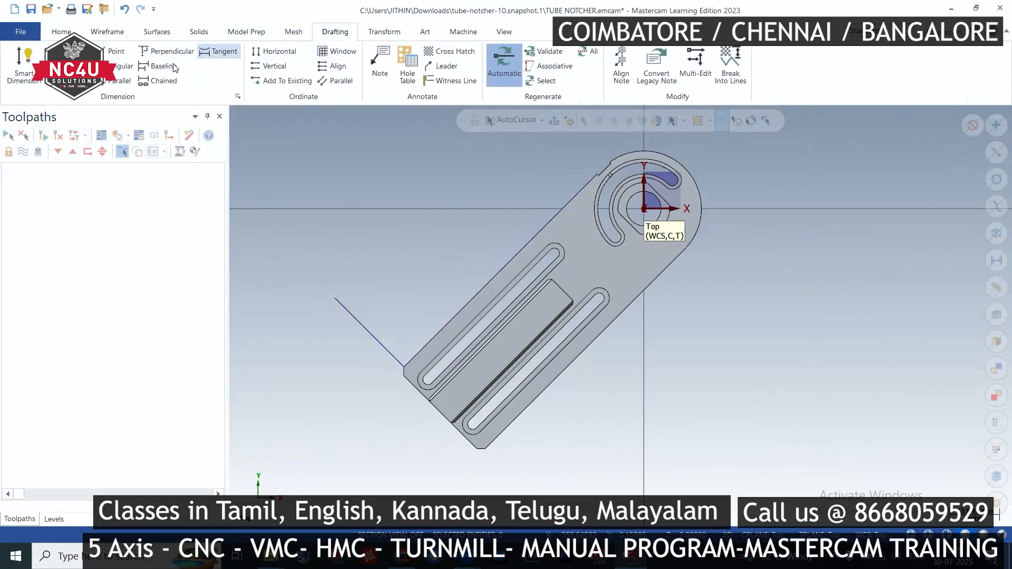
pyautogui.click(445, 331)
pyautogui.click(417, 324)
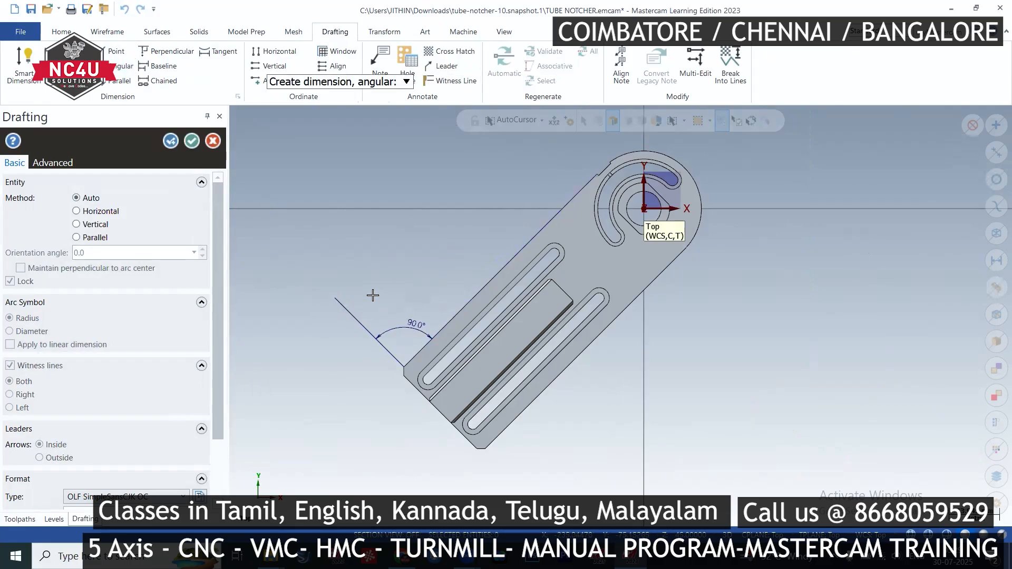
pyautogui.press('Escape')
# Rotate the whole part with its wireframe and dimension by -45° about the origin using the Move method, and clear the result colors
pyautogui.scroll(-3, 399, 294)
pyautogui.moveTo(319, 186); pyautogui.dragTo(636, 410)
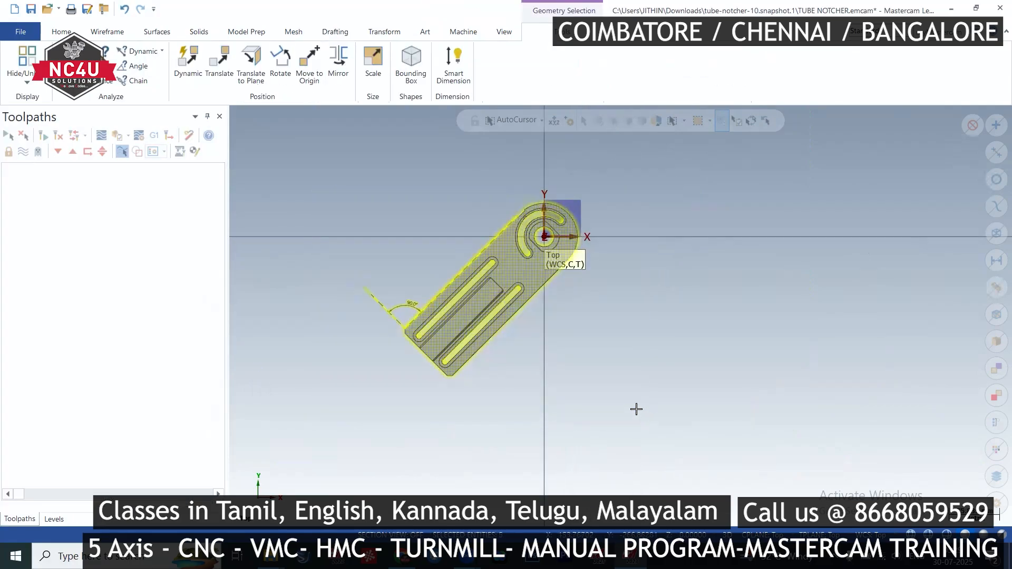
pyautogui.click(384, 32)
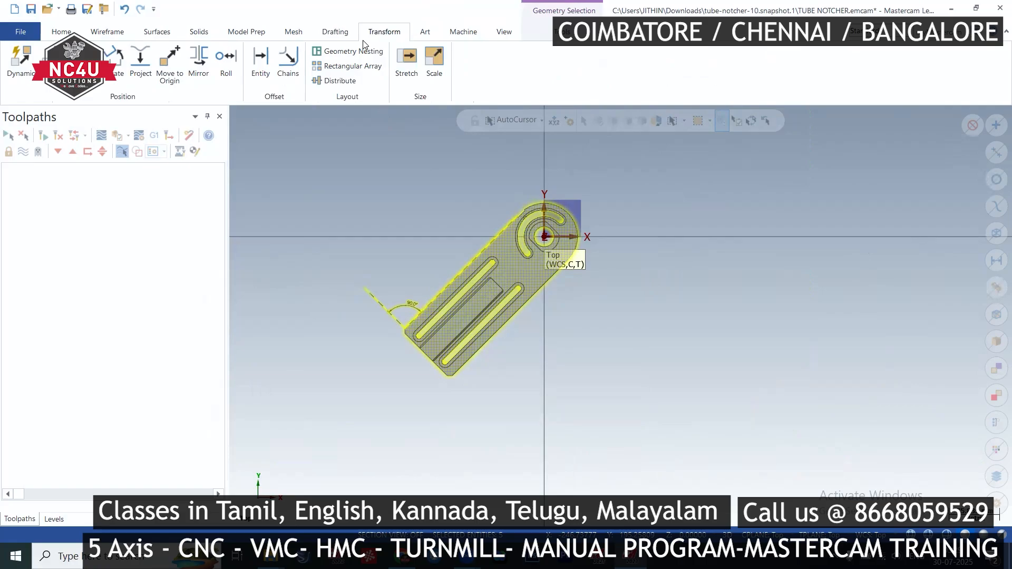
pyautogui.click(115, 60)
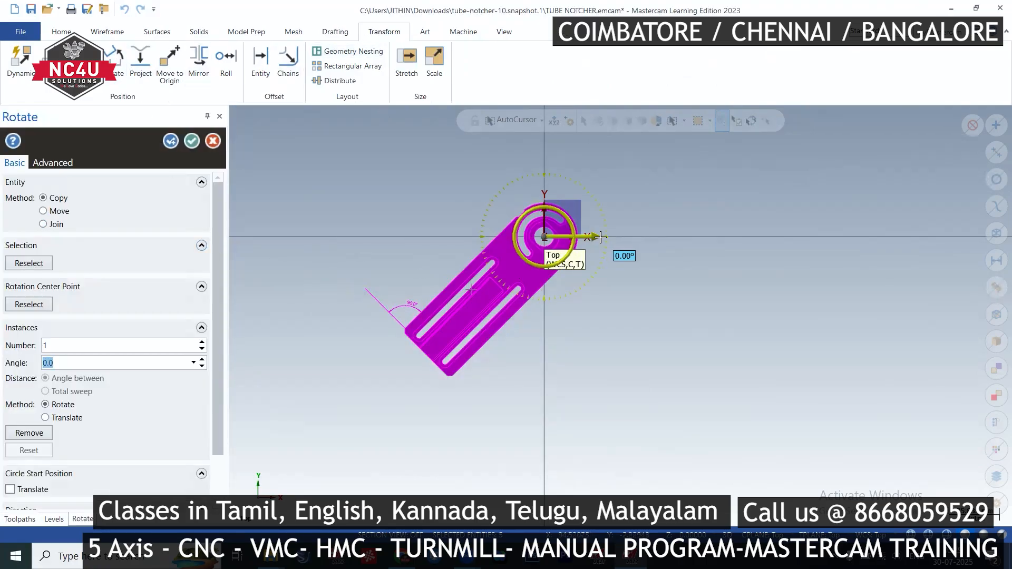
pyautogui.click(600, 239)
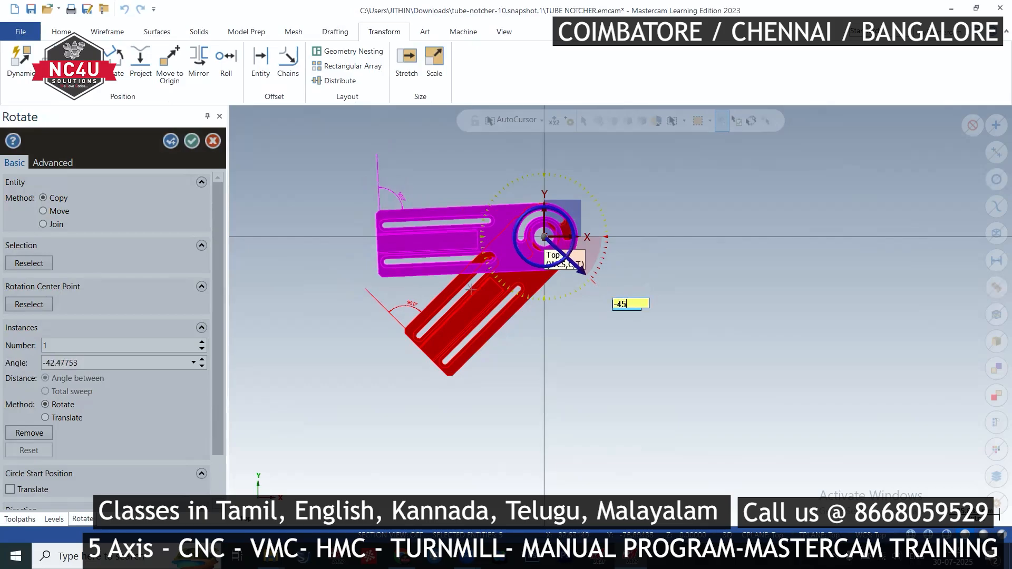
pyautogui.write('-45')
pyautogui.press('Return')
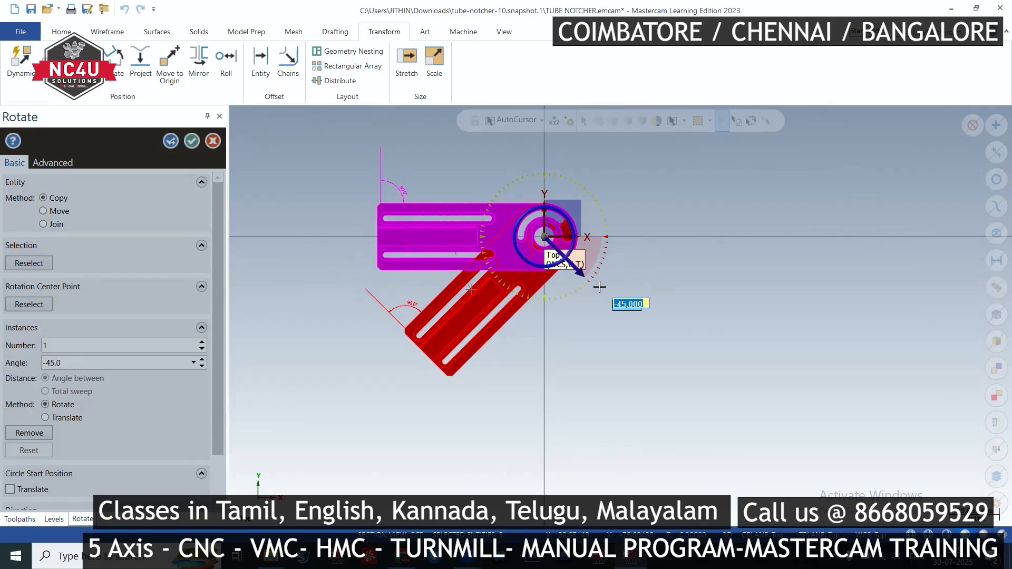
pyautogui.click(58, 211)
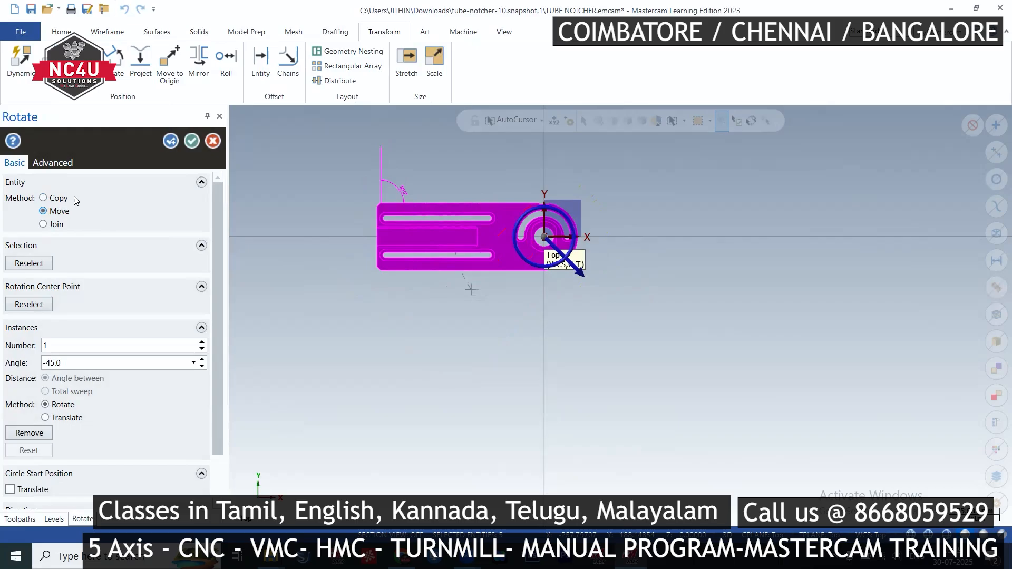
pyautogui.click(191, 142)
pyautogui.rightClick(459, 173)
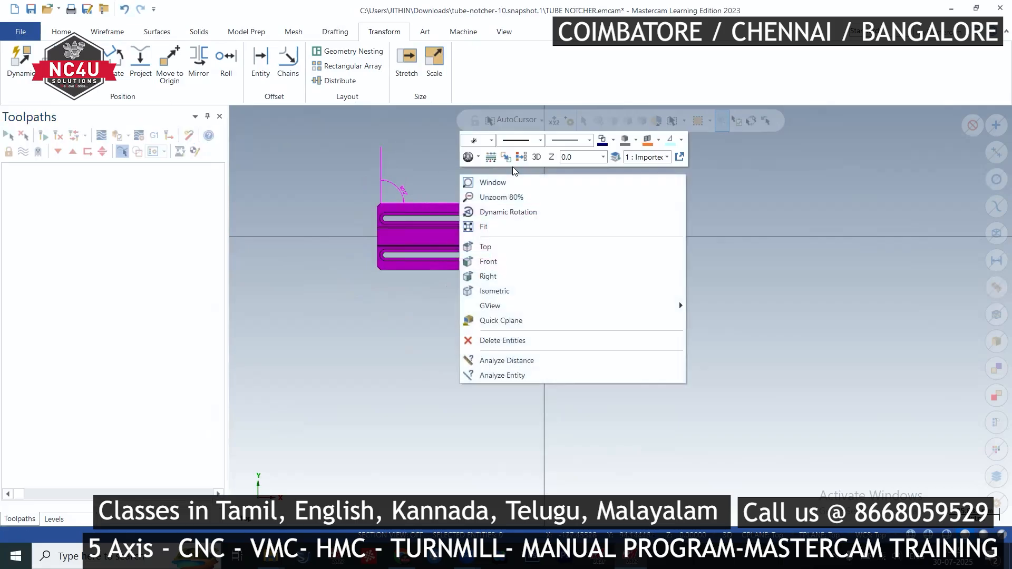
pyautogui.click(525, 161)
# Delete the angular dimension, the perpendicular line and the edge curve
pyautogui.scroll(2, 374, 135)
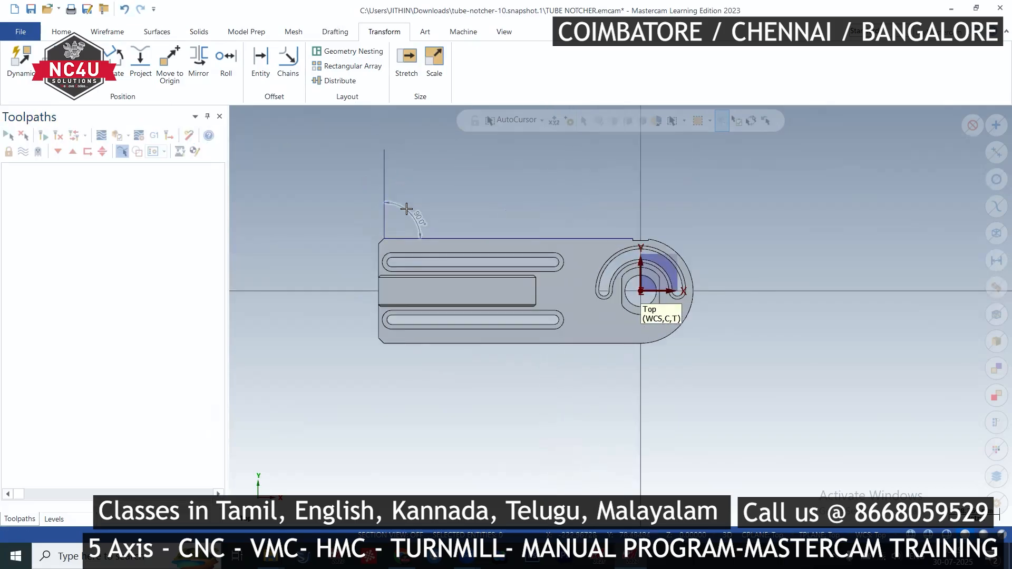
pyautogui.click(386, 207)
pyautogui.click(385, 206)
pyautogui.click(406, 233)
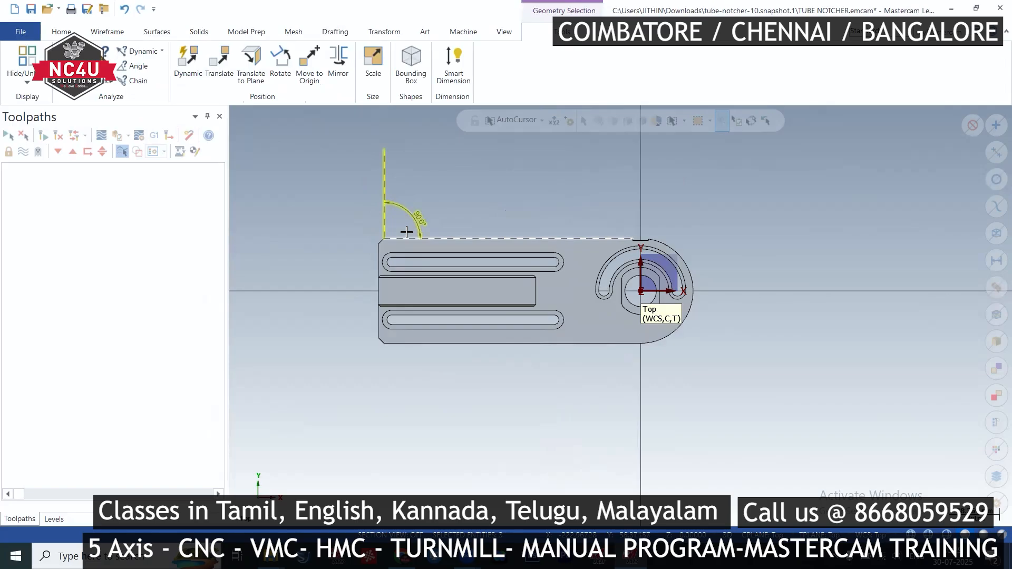
pyautogui.press('Delete')
# Move the part to the origin, translating from the midpoint of the raised block's top edge at the plate's square end
pyautogui.scroll(3, 559, 247)
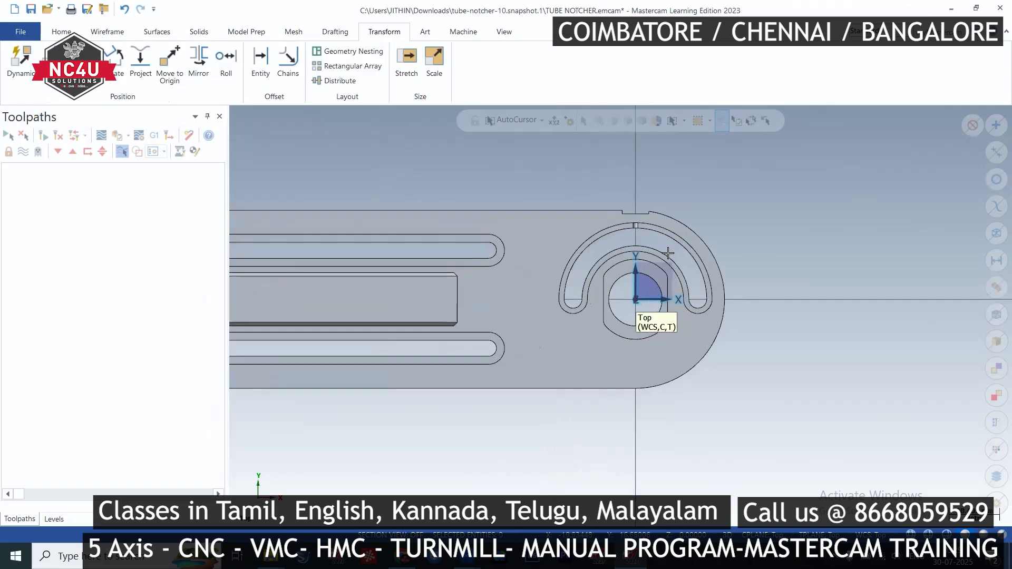
pyautogui.scroll(-2, 324, 247)
pyautogui.moveTo(325, 248); pyautogui.dragTo(391, 217, button='middle')
pyautogui.scroll(3, 391, 227)
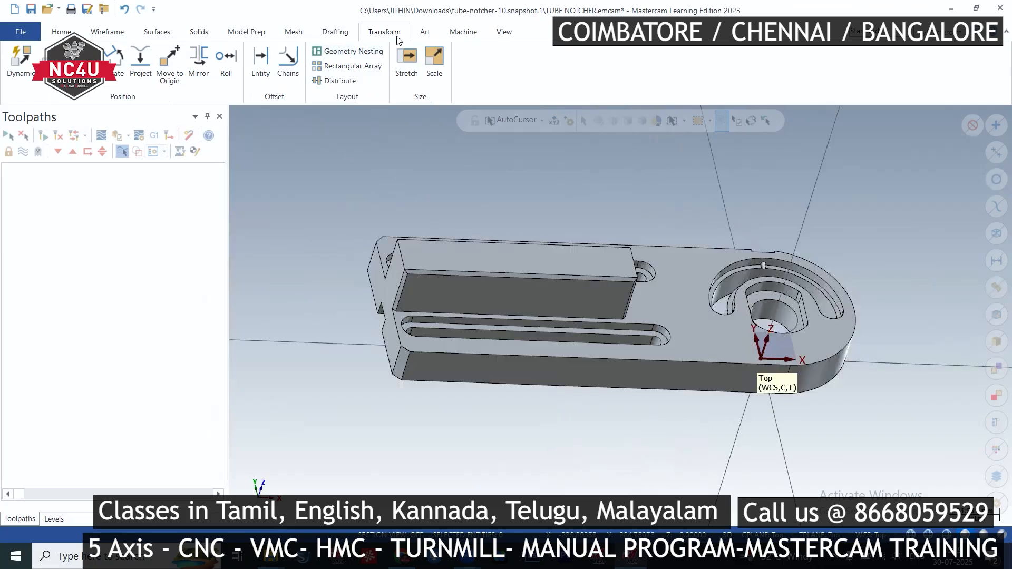
pyautogui.click(170, 65)
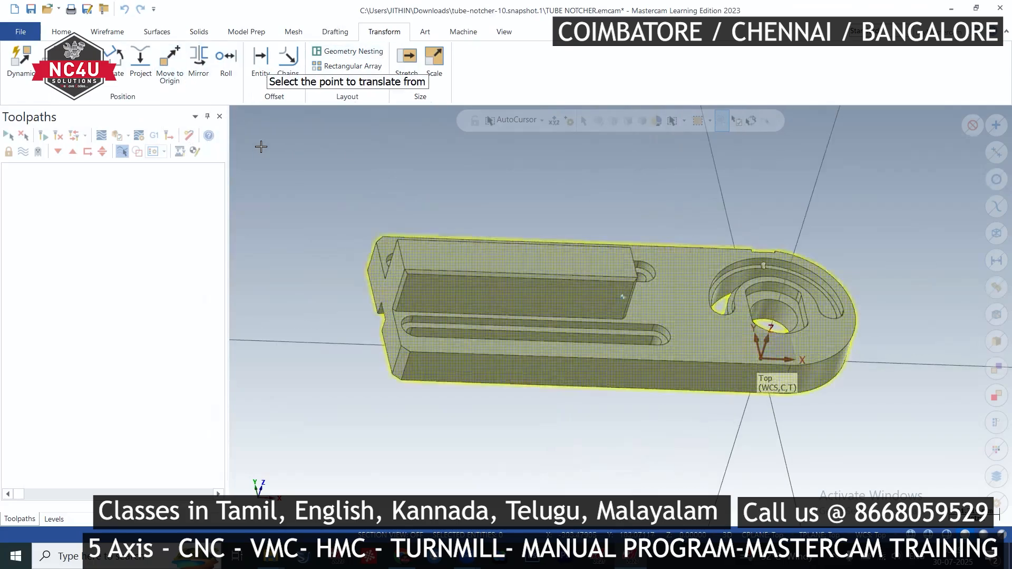
pyautogui.click(402, 261)
# Switch to the Top view and clear the result colors from the moved part
pyautogui.rightClick(508, 176)
pyautogui.click(522, 235)
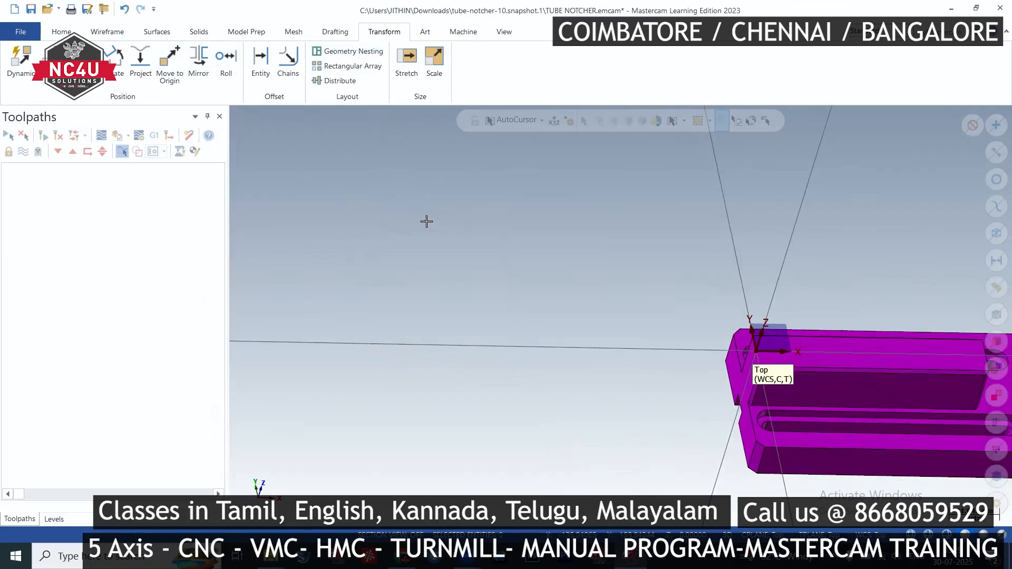
pyautogui.scroll(5, 712, 266)
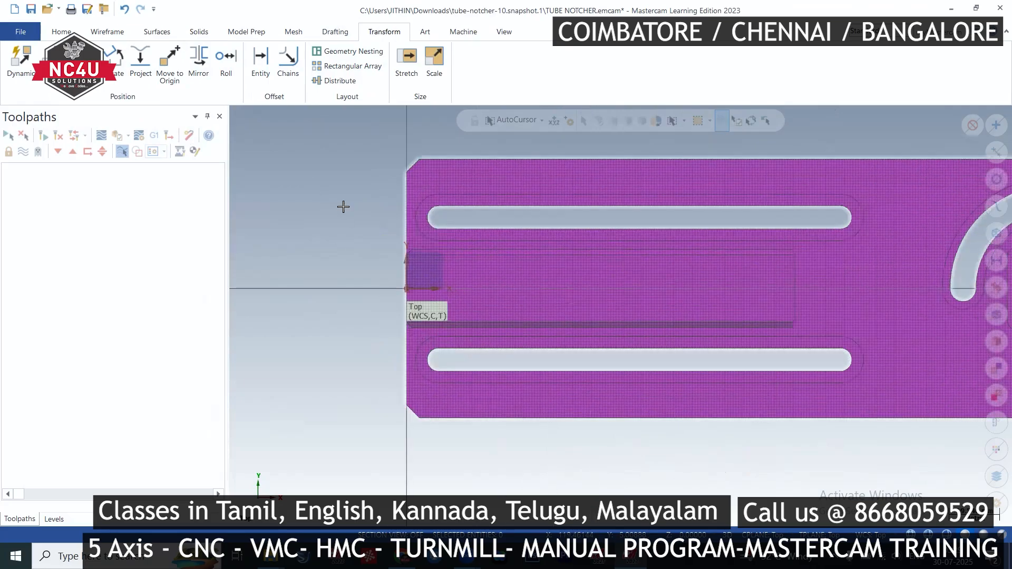
pyautogui.scroll(-4, 343, 207)
pyautogui.scroll(3, 589, 239)
pyautogui.scroll(3, 636, 244)
pyautogui.scroll(-3, 617, 232)
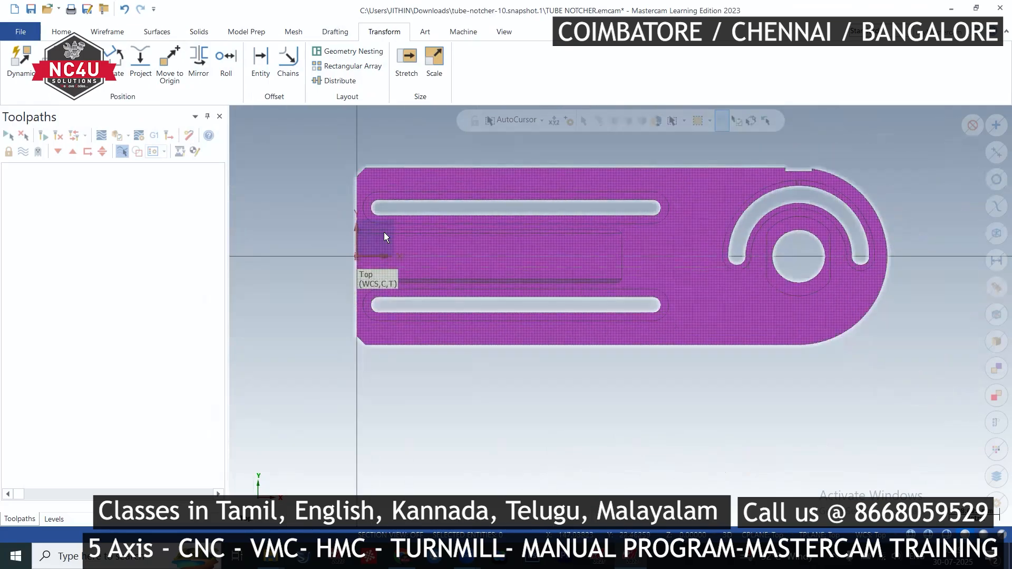
pyautogui.scroll(5, 379, 235)
pyautogui.rightClick(299, 175)
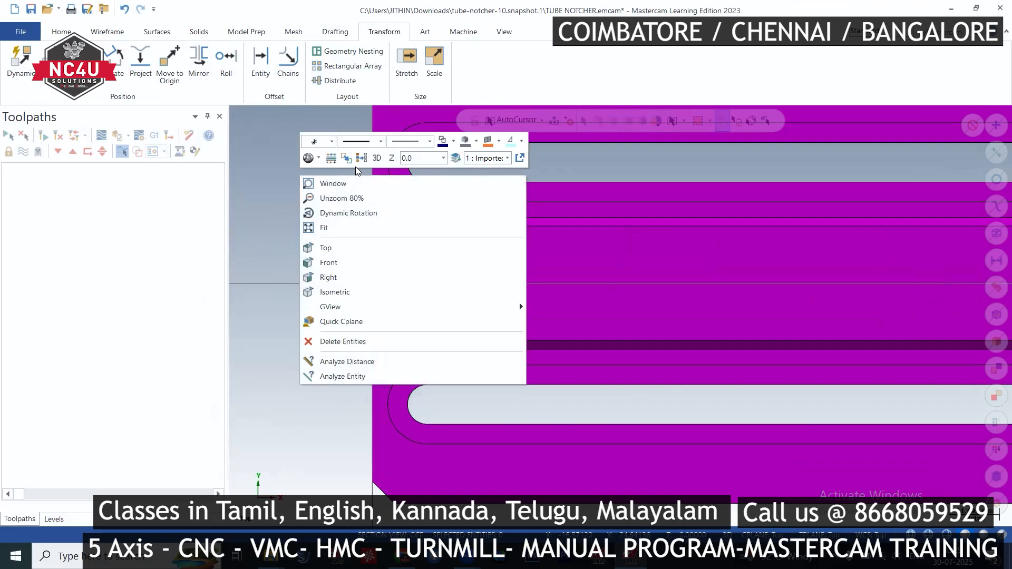
pyautogui.click(362, 158)
pyautogui.scroll(-4, 275, 256)
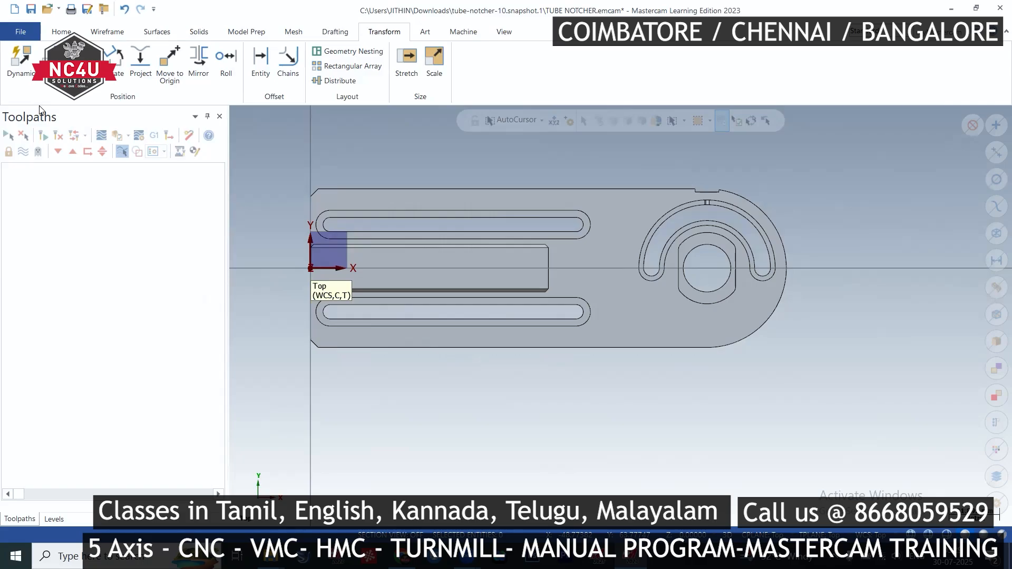
# Define rectangular stock for the mill machine group from a bounding box around the solid part
pyautogui.click(18, 178)
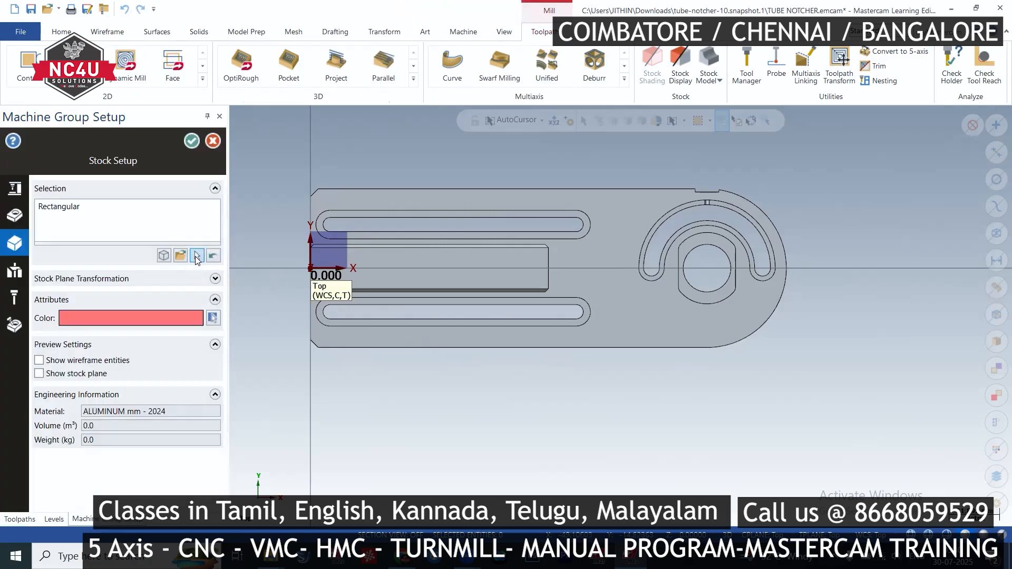
pyautogui.click(164, 256)
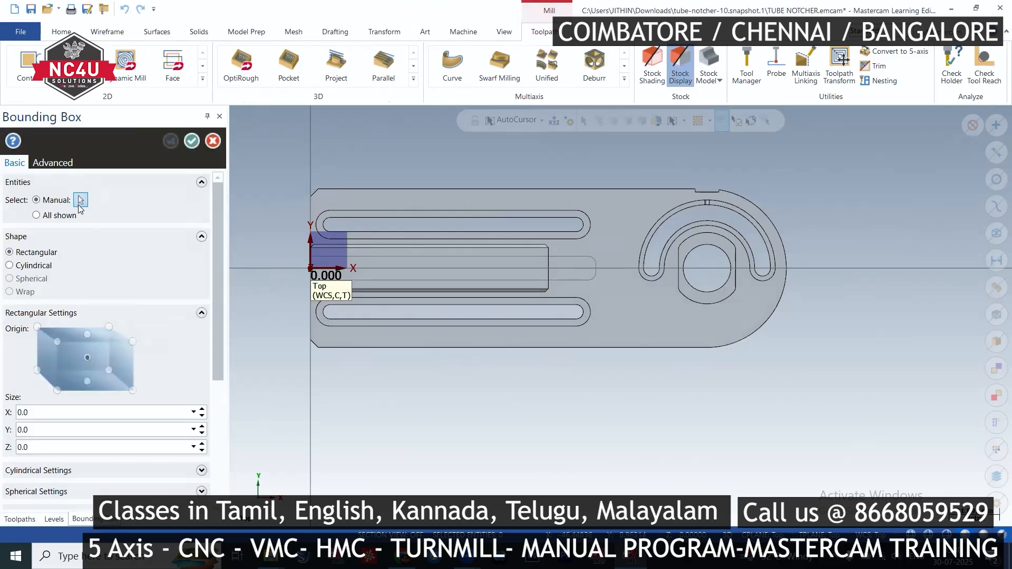
pyautogui.click(80, 200)
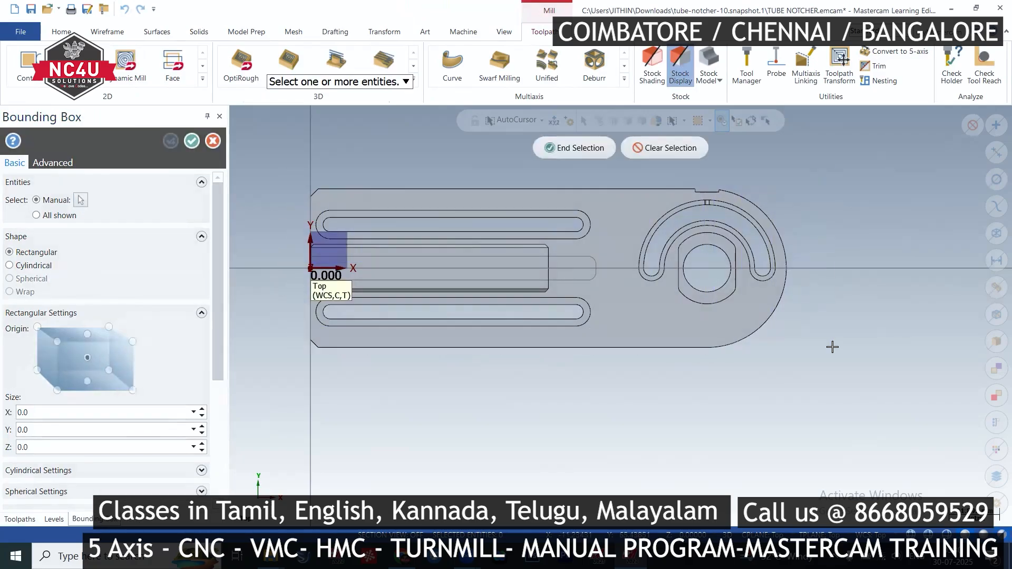
pyautogui.click(503, 256)
pyautogui.click(551, 148)
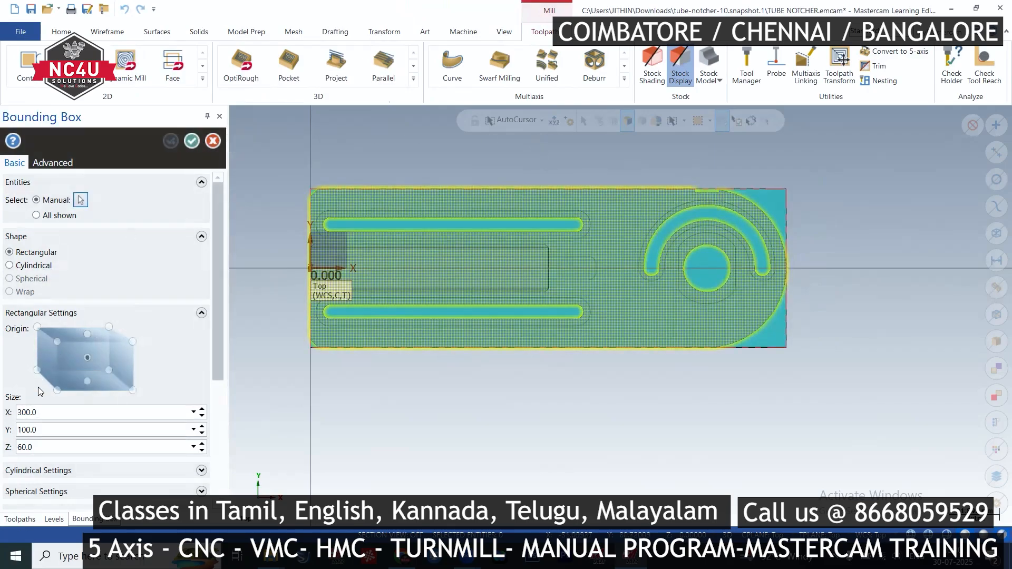
pyautogui.click(192, 141)
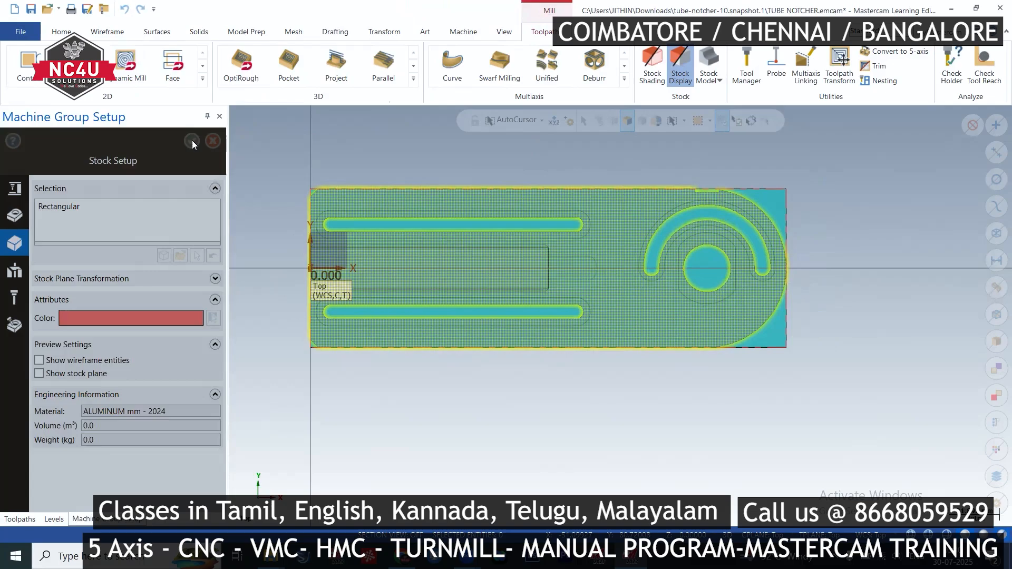
pyautogui.click(194, 143)
# Extract a single edge curve along the long base edge of the raised block, on the side nearer the upper slot
pyautogui.scroll(1, 360, 271)
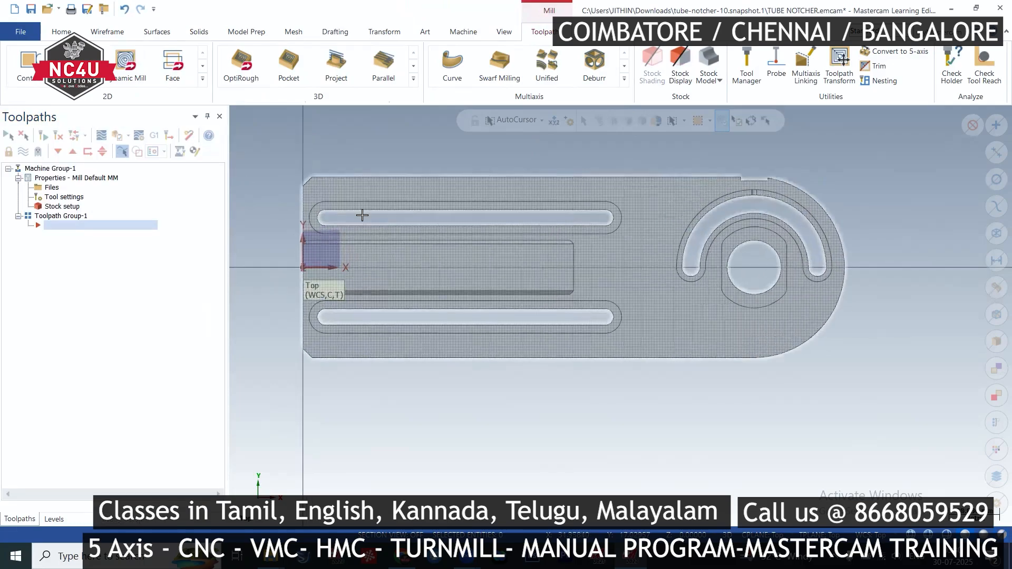
pyautogui.moveTo(360, 194); pyautogui.dragTo(363, 211, button='middle')
pyautogui.click(101, 33)
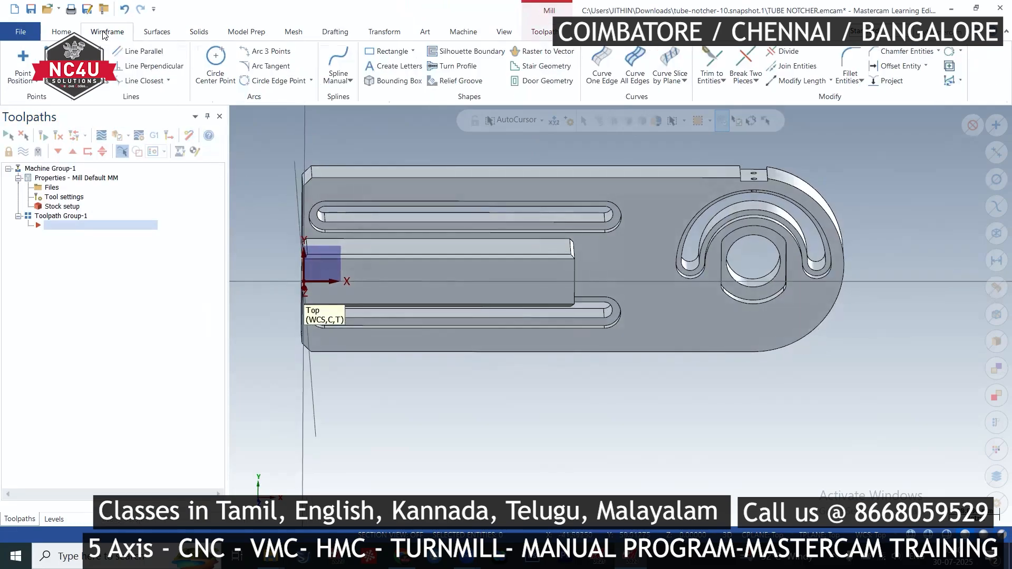
pyautogui.click(636, 66)
pyautogui.scroll(1, 439, 217)
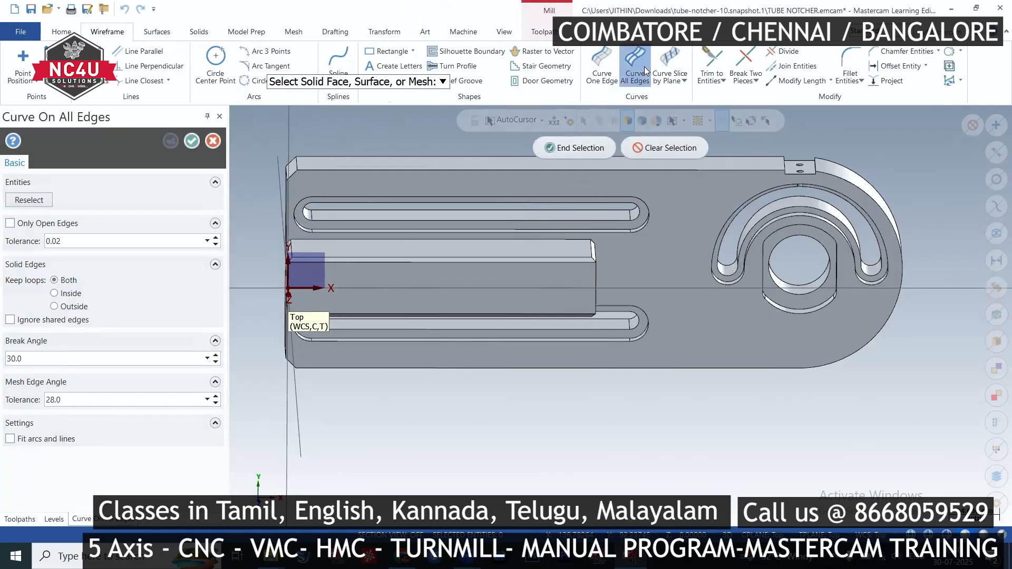
pyautogui.click(614, 64)
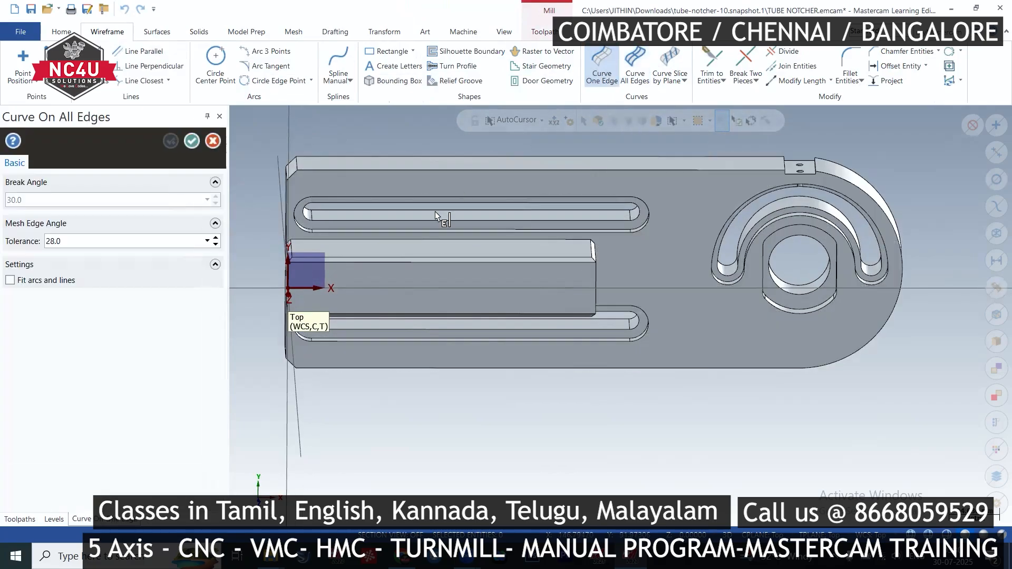
pyautogui.click(397, 240)
# Extract edge curves from the raised block's inner end and its other long base edge, completing the three-sided outline
pyautogui.moveTo(624, 251); pyautogui.dragTo(597, 243, button='middle')
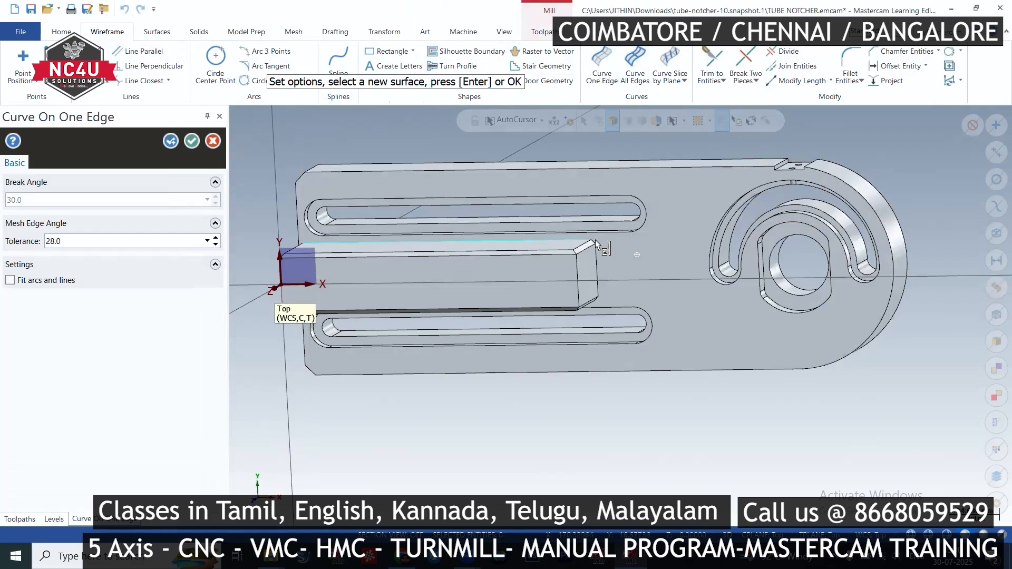
pyautogui.scroll(2, 596, 243)
pyautogui.scroll(3, 596, 242)
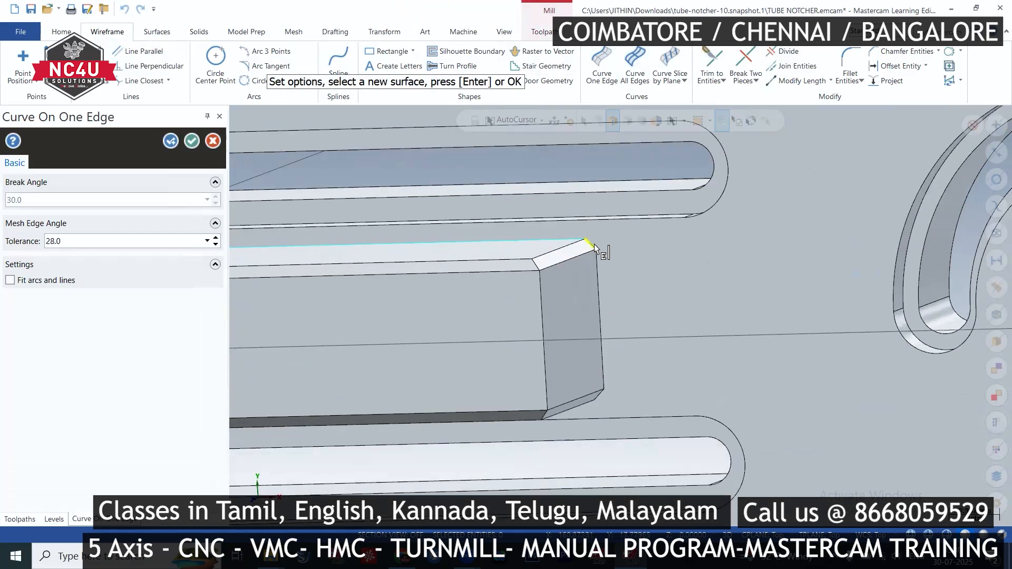
pyautogui.click(602, 271)
pyautogui.moveTo(648, 232); pyautogui.dragTo(704, 244, button='middle')
pyautogui.click(606, 373)
pyautogui.scroll(-3, 704, 244)
pyautogui.scroll(3, 379, 330)
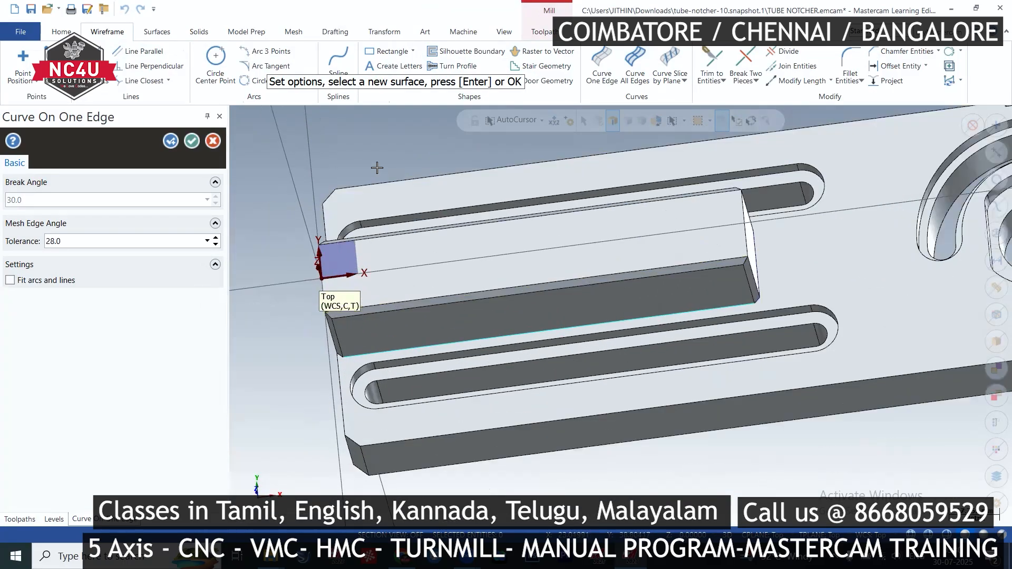
pyautogui.press('Escape')
pyautogui.moveTo(381, 154); pyautogui.dragTo(400, 205, button='middle')
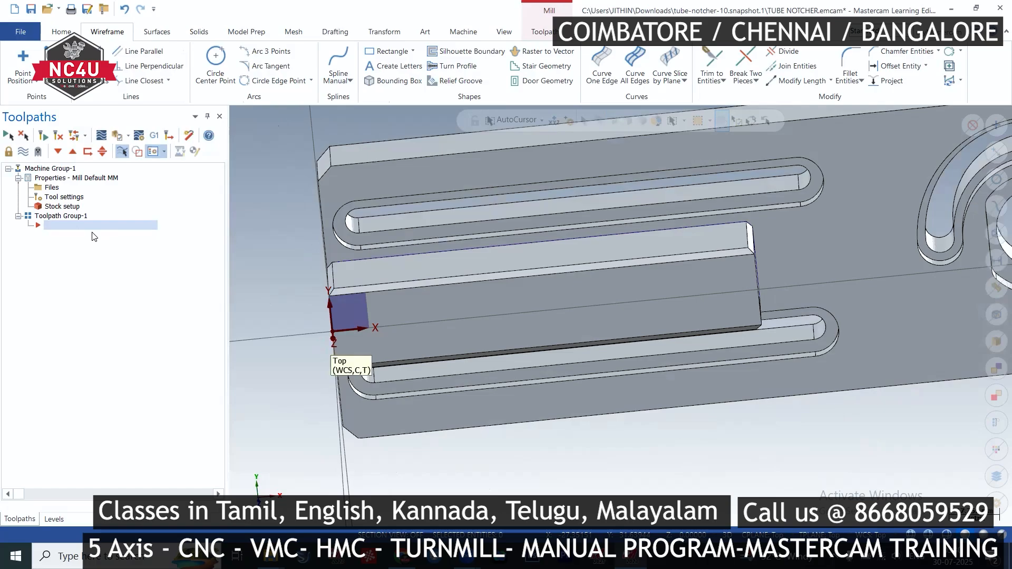
# Create a 2D Contour toolpath using the chain of curves around the raised block's base
pyautogui.rightClick(94, 237)
pyautogui.moveTo(182, 231)
pyautogui.click(273, 203)
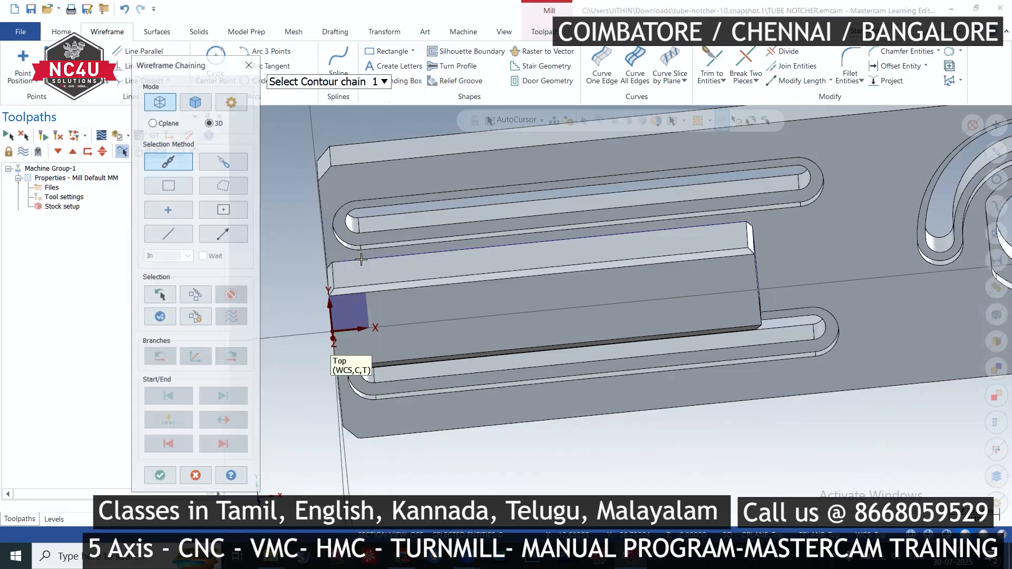
pyautogui.click(361, 260)
pyautogui.click(159, 475)
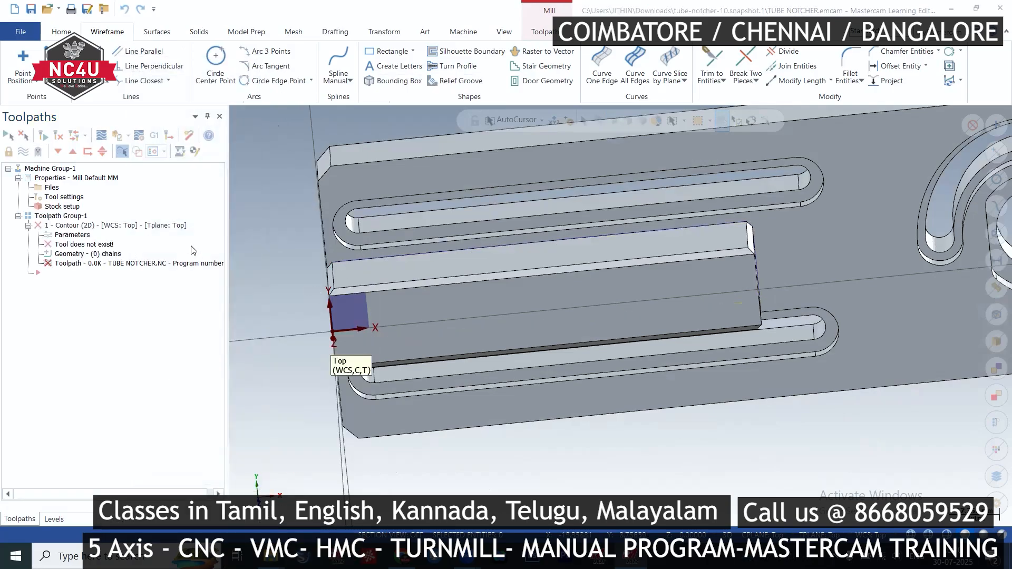
# Create a bull endmill with a 40 mm cutting diameter and a 0.8 mm corner radius for the contour toolpath
pyautogui.click(86, 93)
pyautogui.rightClick(295, 136)
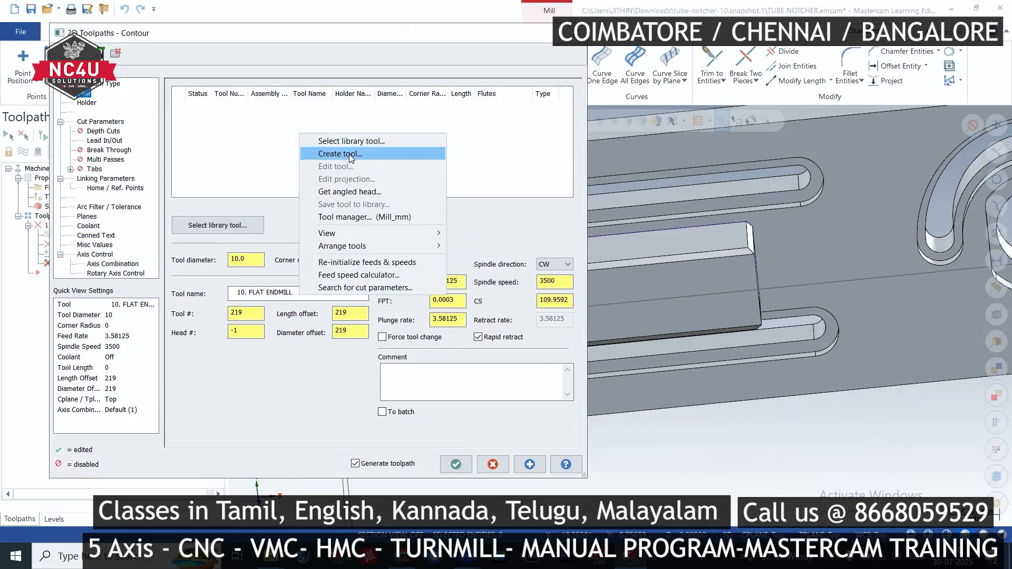
pyautogui.click(316, 153)
pyautogui.click(404, 174)
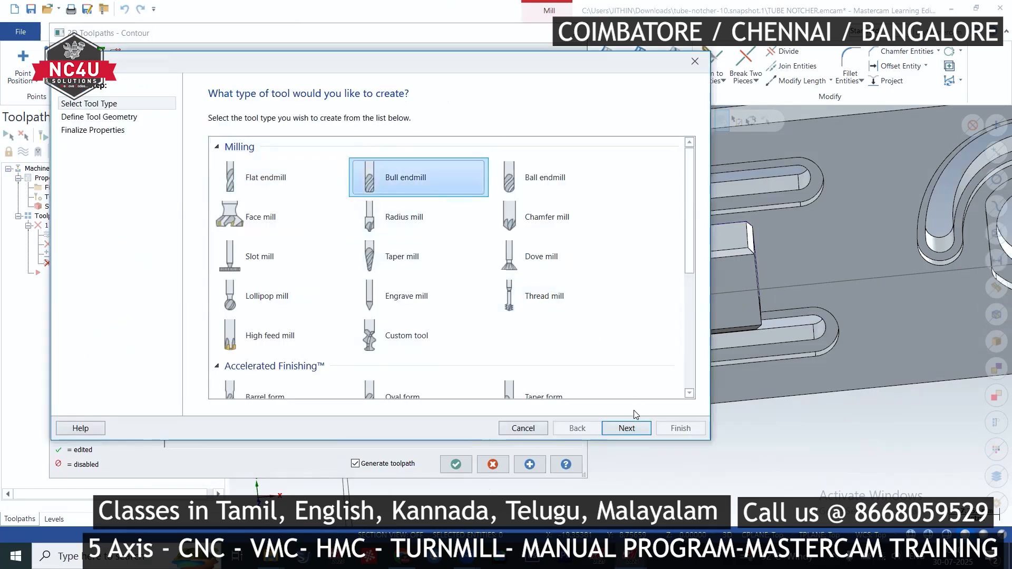
pyautogui.click(630, 427)
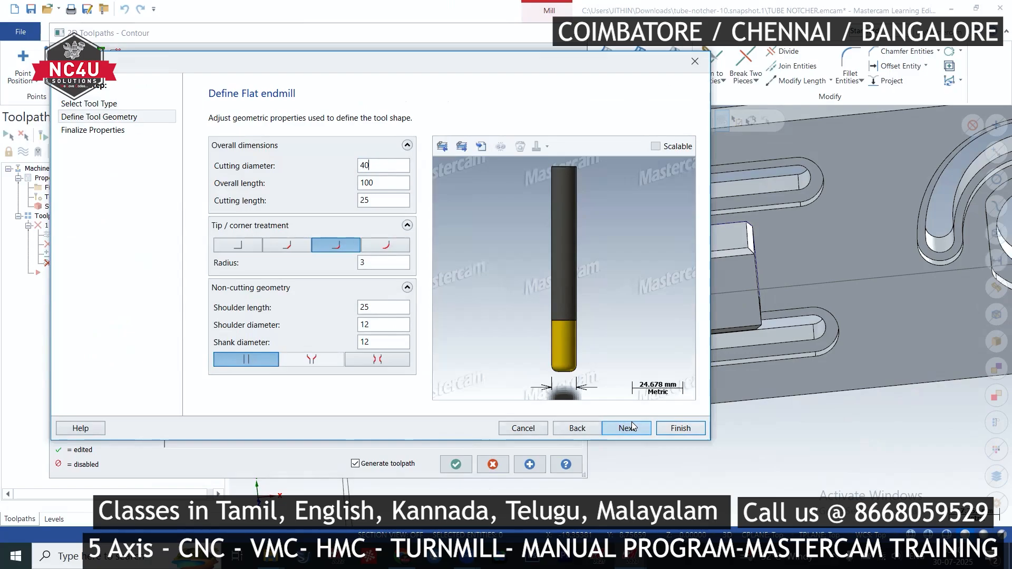
pyautogui.moveTo(371, 263); pyautogui.dragTo(320, 263)
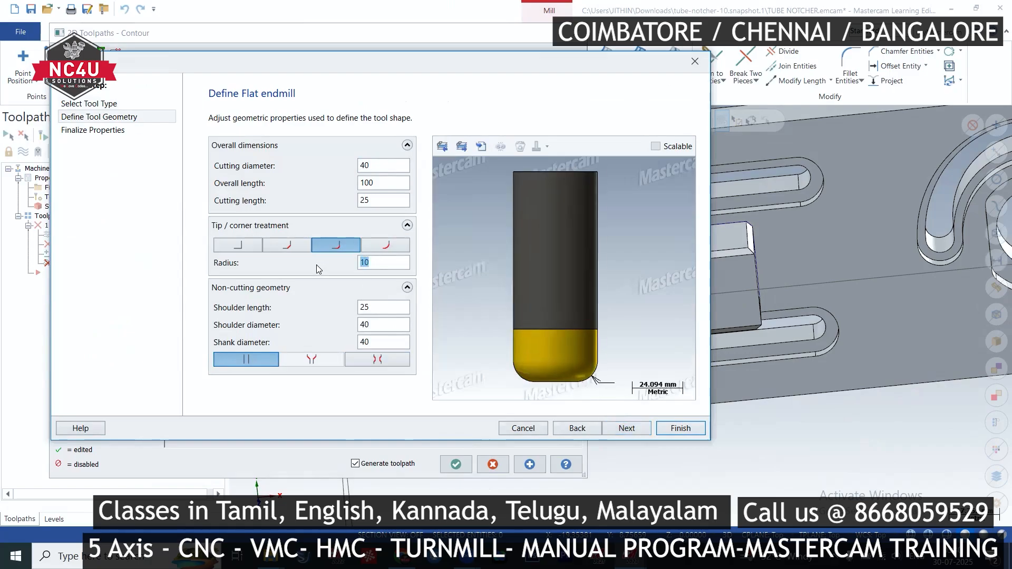
pyautogui.write('0.8')
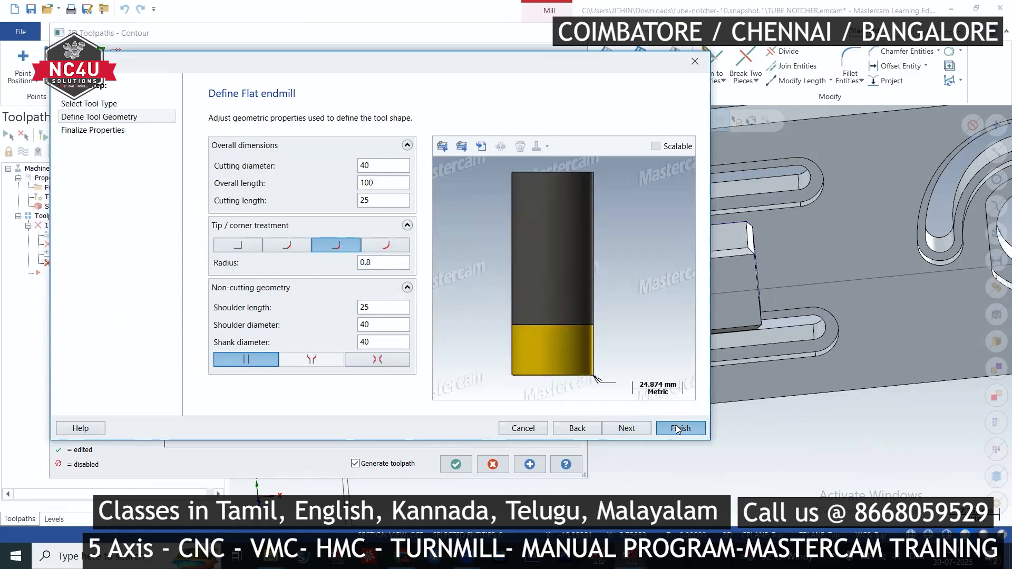
pyautogui.click(679, 428)
# Keep the compensation direction at Left and enable depth cuts for the contour toolpath
pyautogui.click(100, 121)
pyautogui.click(291, 131)
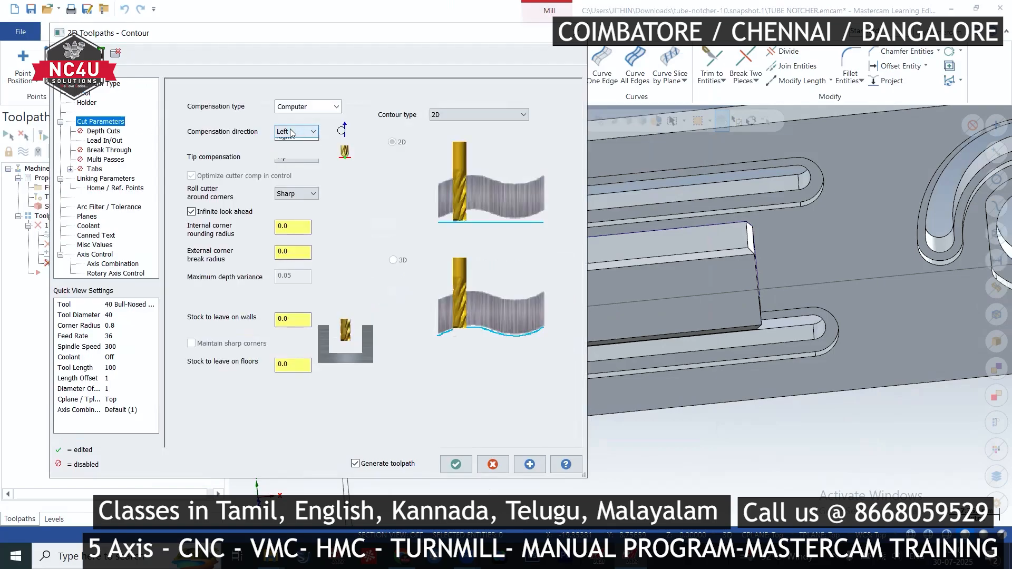
pyautogui.click(102, 131)
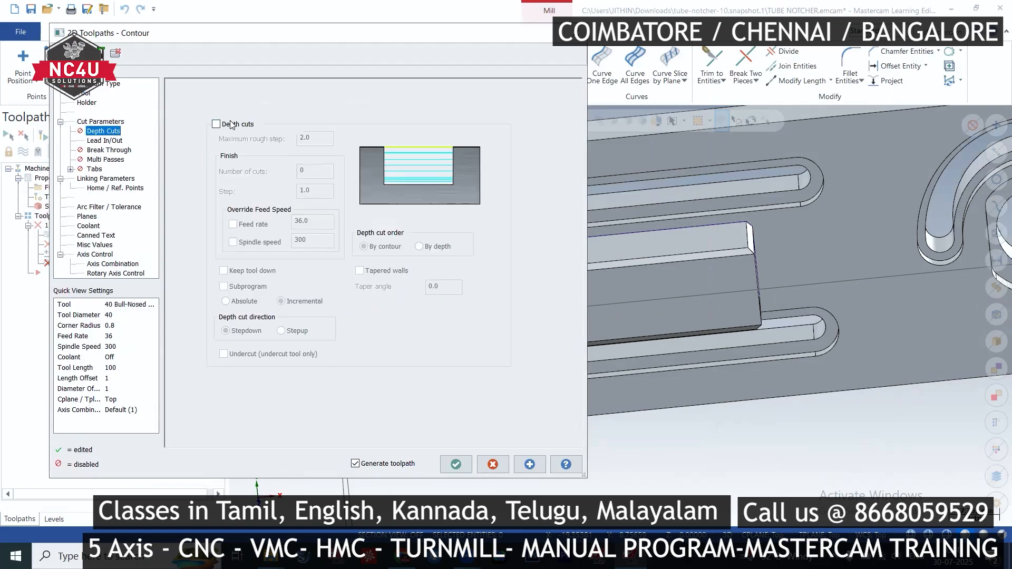
pyautogui.click(231, 124)
# Edit the entry arc radius of the lead-in and copy the entry settings to the exit
pyautogui.click(104, 140)
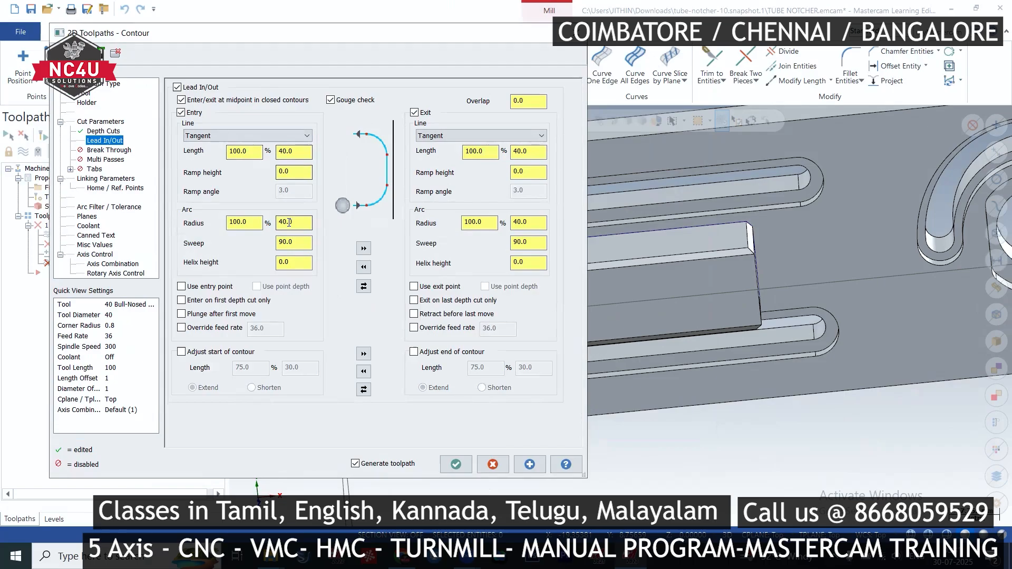
pyautogui.doubleClick(289, 222)
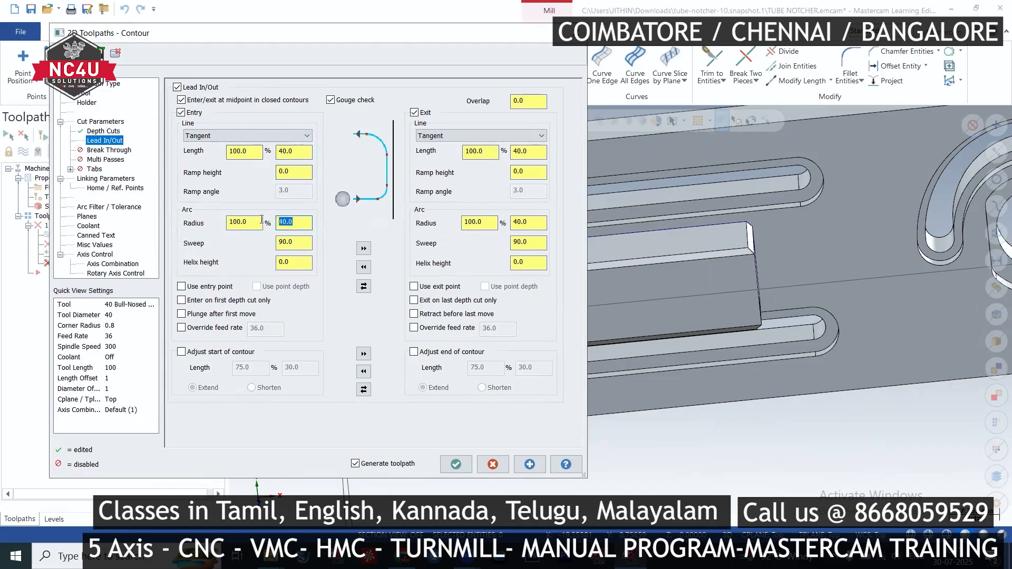
pyautogui.click(364, 248)
# Set the contour's linking depth to -35 and feed plane to 3, and generate the toolpath
pyautogui.click(108, 178)
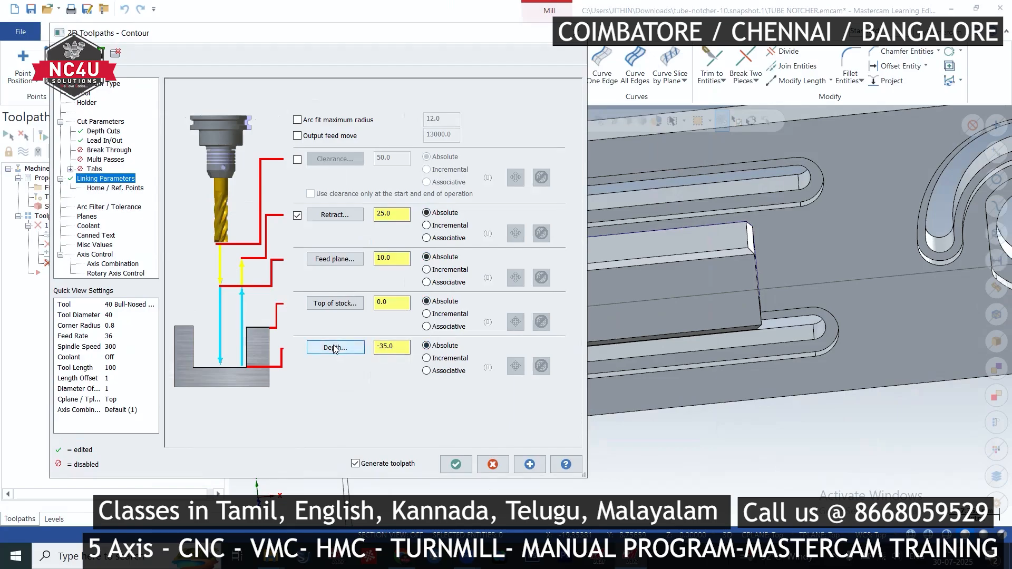
pyautogui.doubleClick(396, 260)
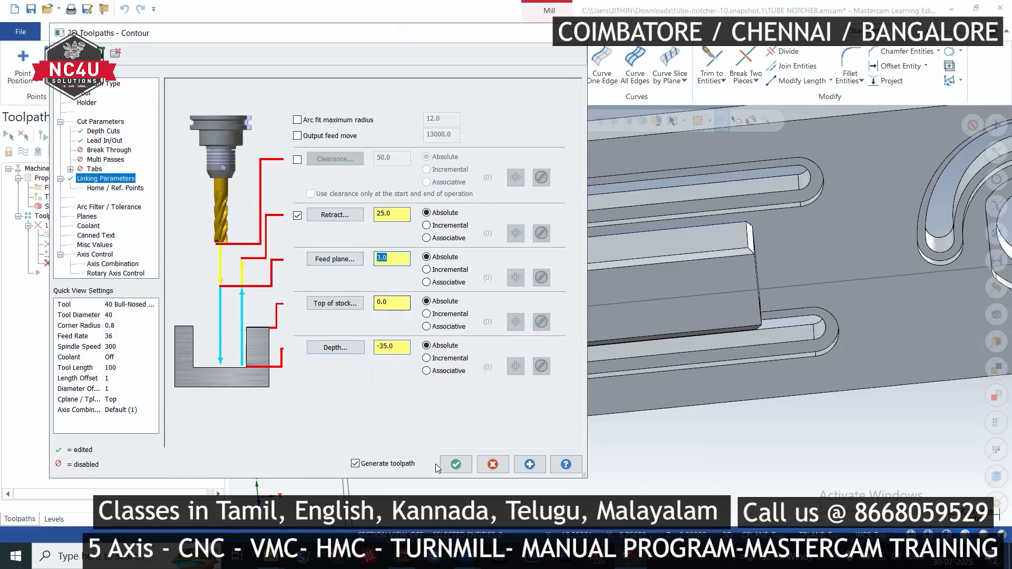
pyautogui.click(457, 464)
# Change the contour type to Ramp with Plunge ramp motion and regenerate the toolpath
pyautogui.scroll(-3, 503, 289)
pyautogui.moveTo(482, 297); pyautogui.dragTo(497, 204, button='middle')
pyautogui.click(79, 237)
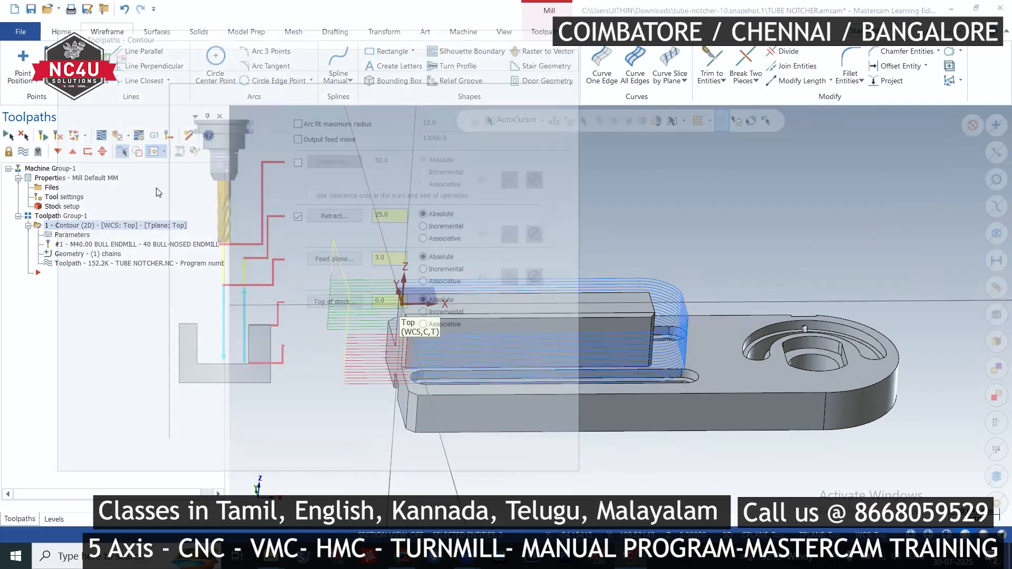
pyautogui.click(101, 122)
pyautogui.click(466, 114)
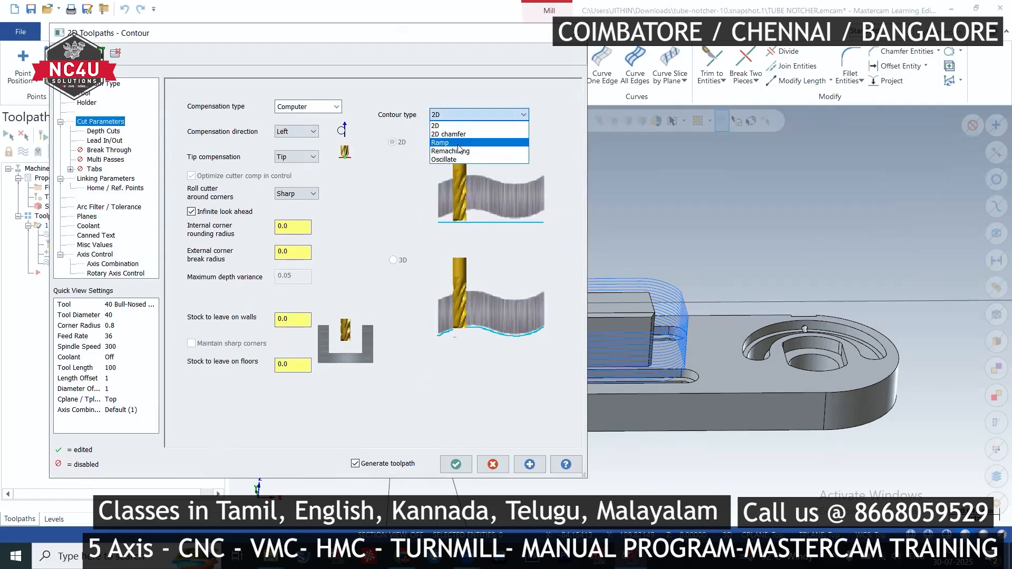
pyautogui.click(459, 143)
pyautogui.click(461, 235)
pyautogui.click(486, 234)
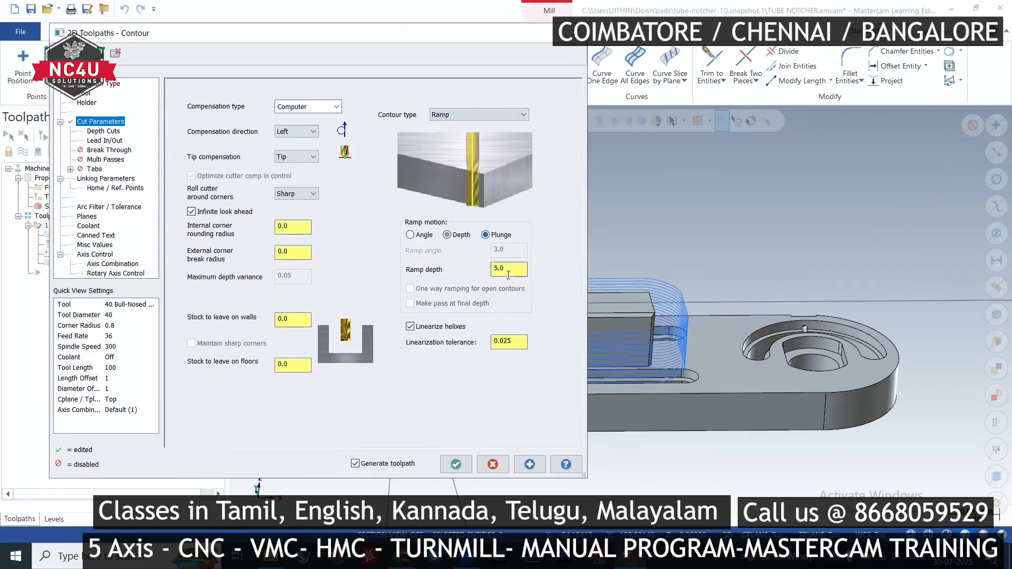
pyautogui.click(456, 464)
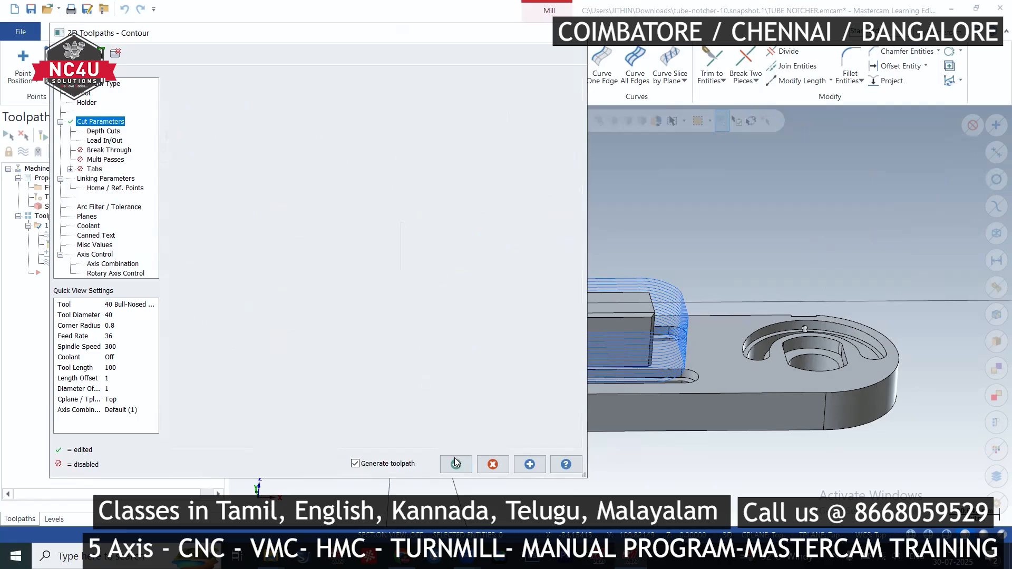
# Save the part file as TUBE NOTCHER on the Desktop
pyautogui.moveTo(503, 278); pyautogui.dragTo(502, 275, button='middle')
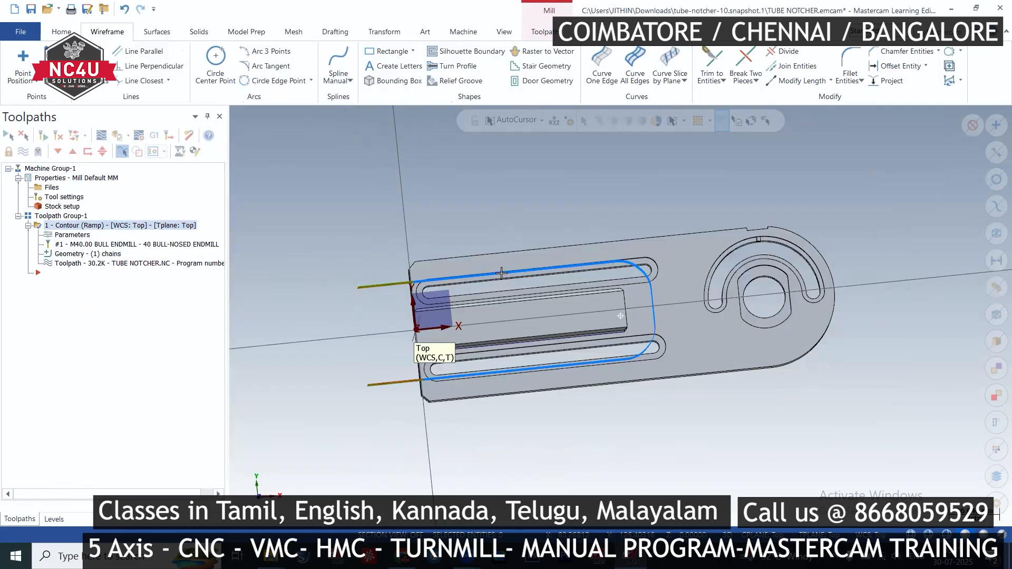
pyautogui.hotkey('ctrl', 's')
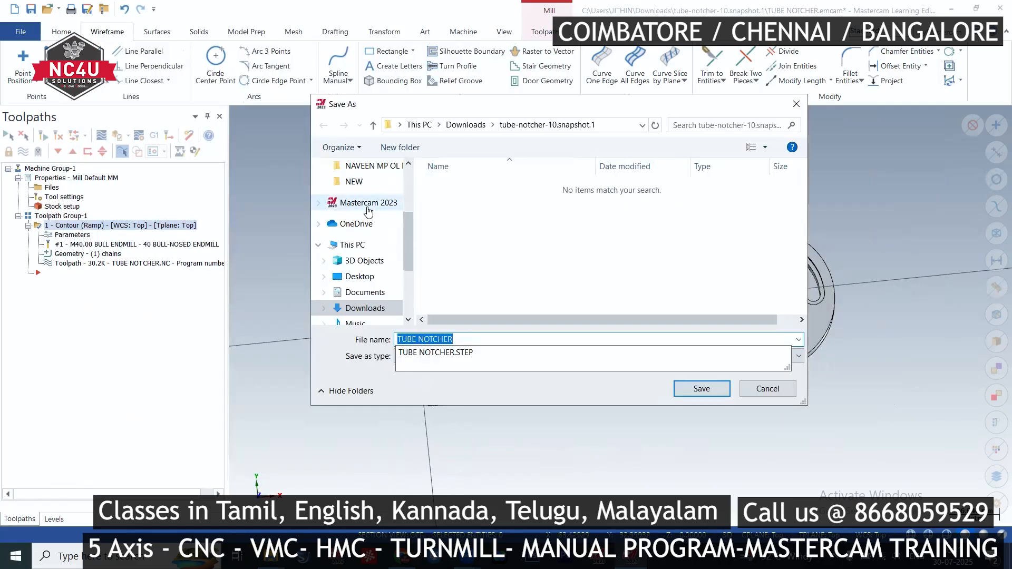
pyautogui.click(358, 277)
pyautogui.click(702, 389)
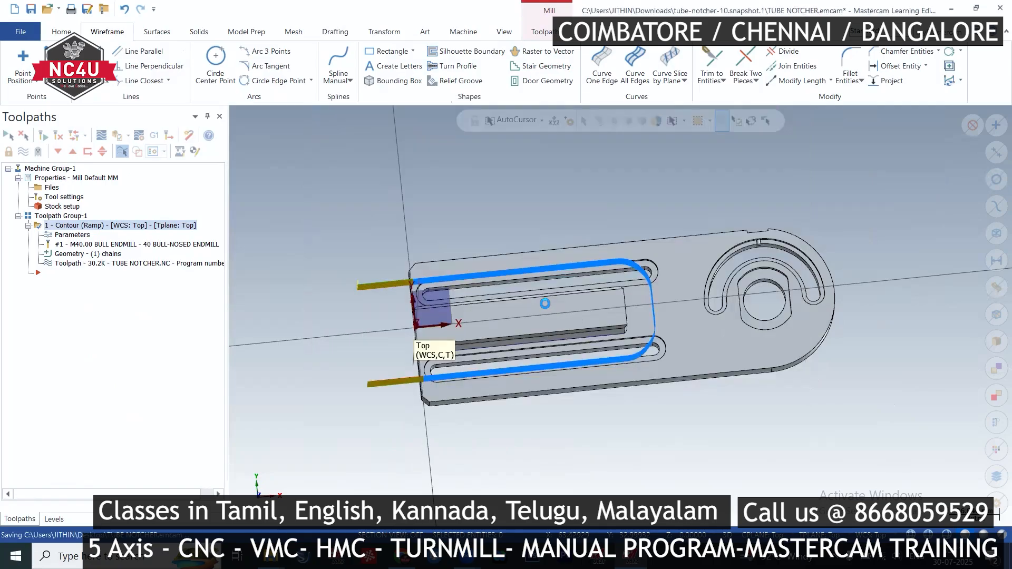
# Enable multi passes for the contour with 3 rough passes spaced 30 mm apart and the tool kept down, and regenerate
pyautogui.moveTo(411, 246); pyautogui.dragTo(364, 237, button='middle')
pyautogui.click(72, 235)
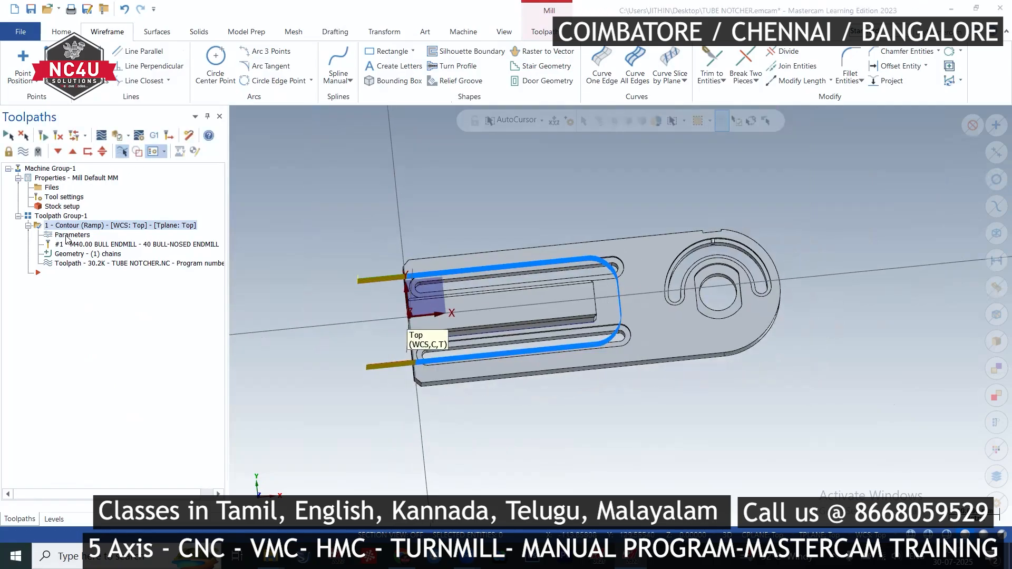
pyautogui.click(104, 161)
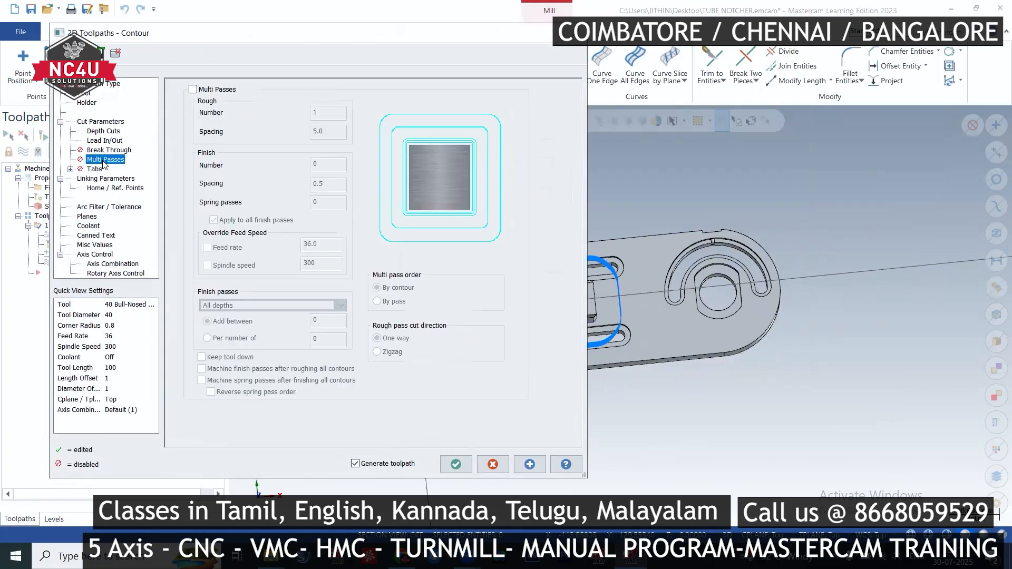
pyautogui.click(193, 89)
pyautogui.doubleClick(323, 113)
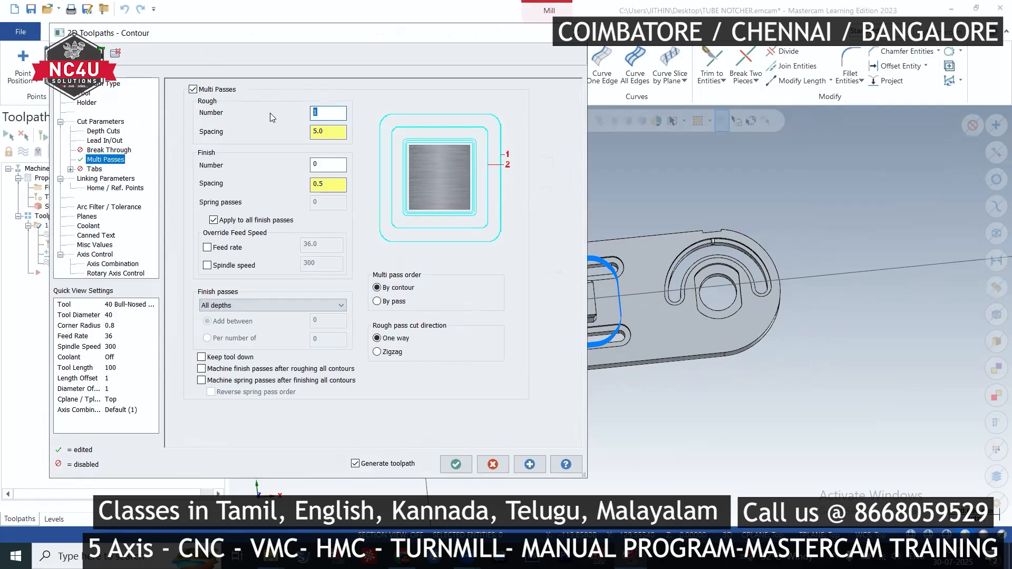
pyautogui.write('3')
pyautogui.doubleClick(319, 133)
pyautogui.write('3')
pyautogui.press('Return')
pyautogui.click(456, 464)
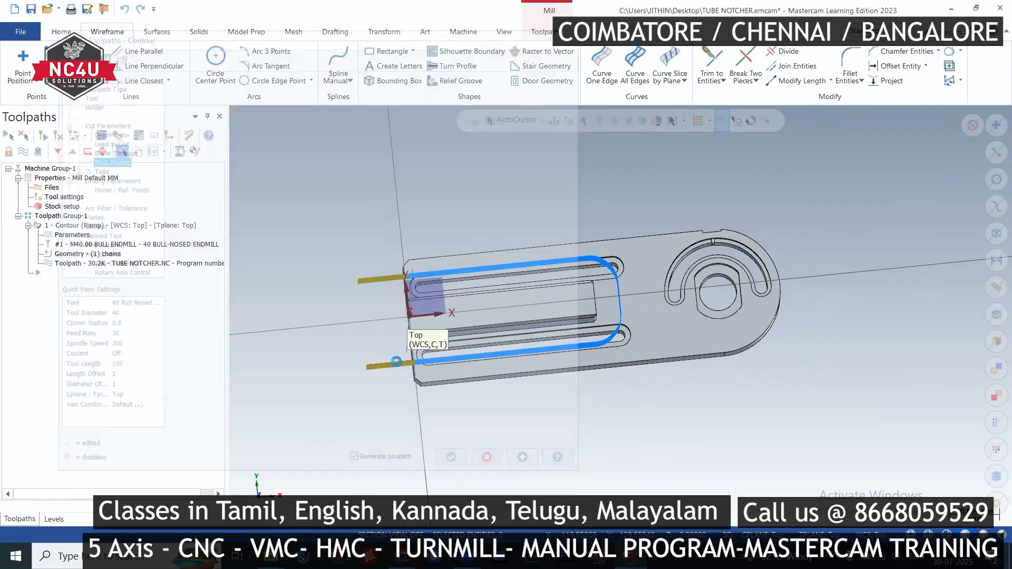
# Increase the number of rough passes in the contour's multi passes to 4 and regenerate the toolpath
pyautogui.click(72, 234)
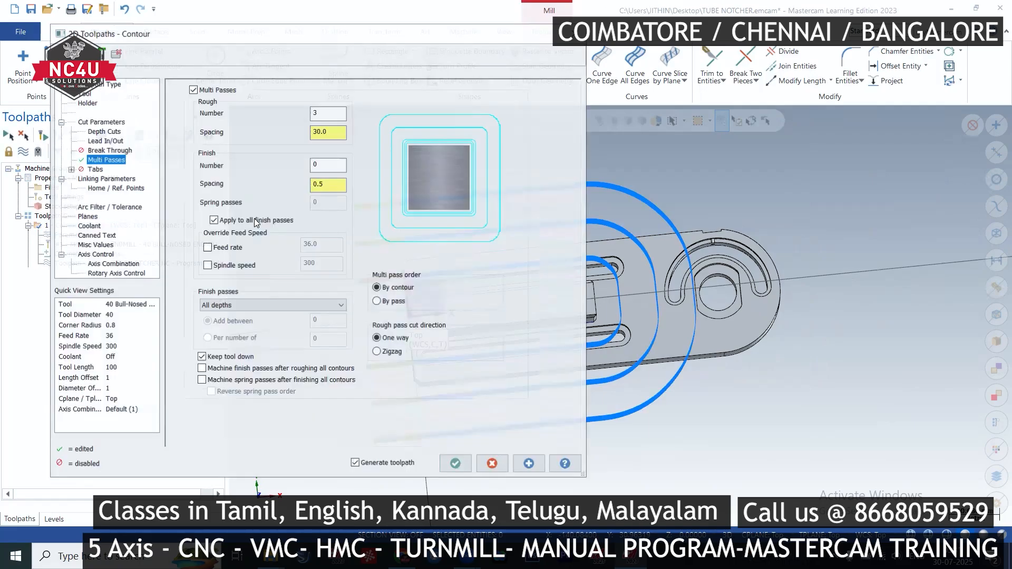
pyautogui.write('4')
pyautogui.press('Return')
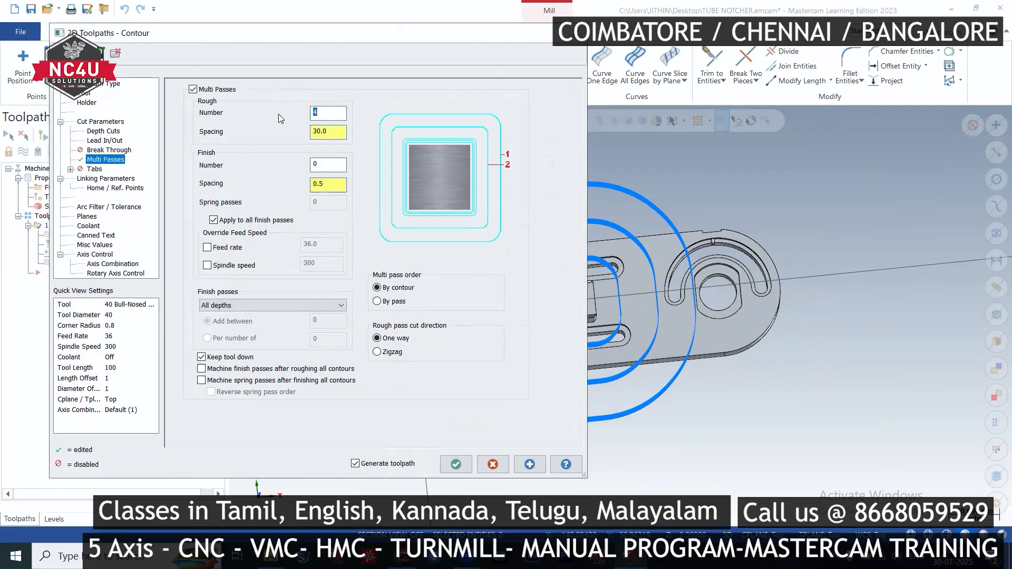
pyautogui.click(449, 467)
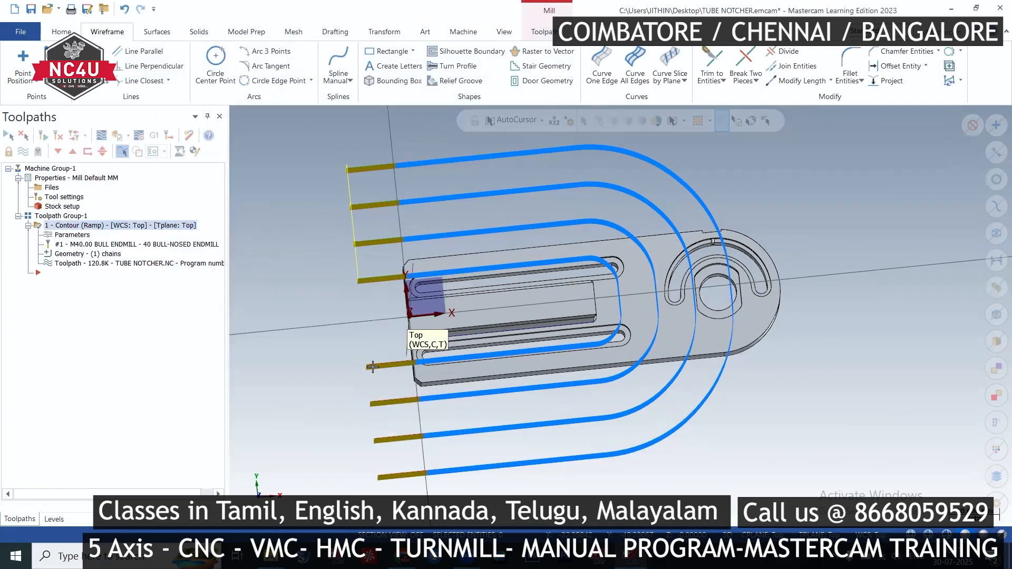
# Save the part file and run the ramp contour in the stock simulation to check the remaining material
pyautogui.hotkey('ctrl', 's')
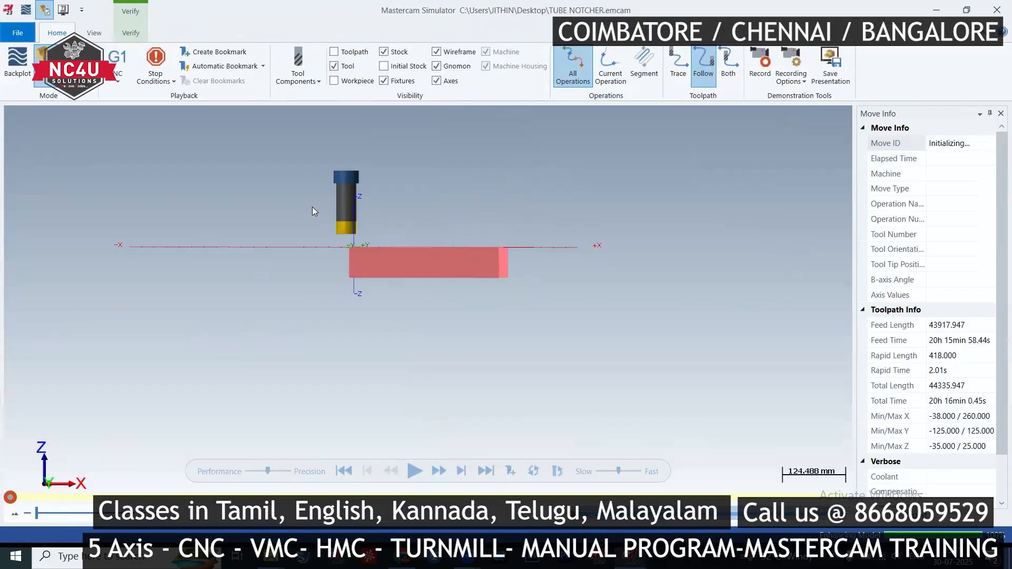
pyautogui.moveTo(421, 200); pyautogui.dragTo(434, 232, button='middle')
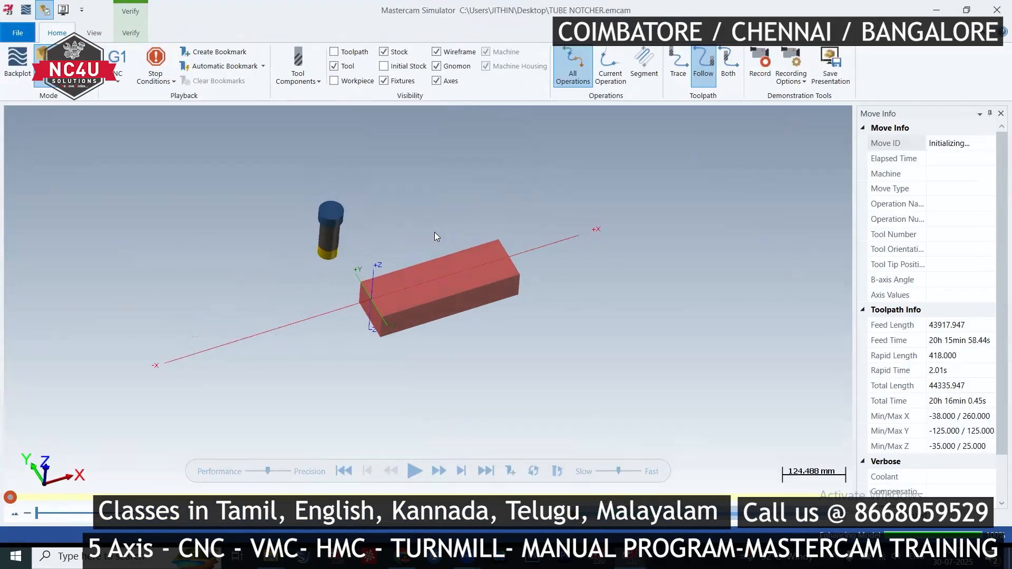
pyautogui.click(420, 473)
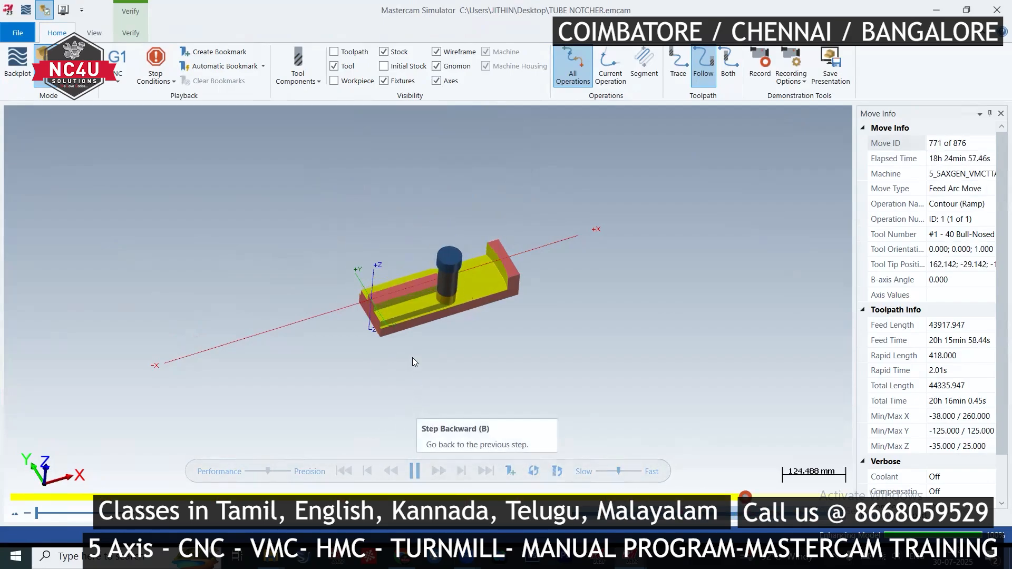
pyautogui.scroll(1, 424, 290)
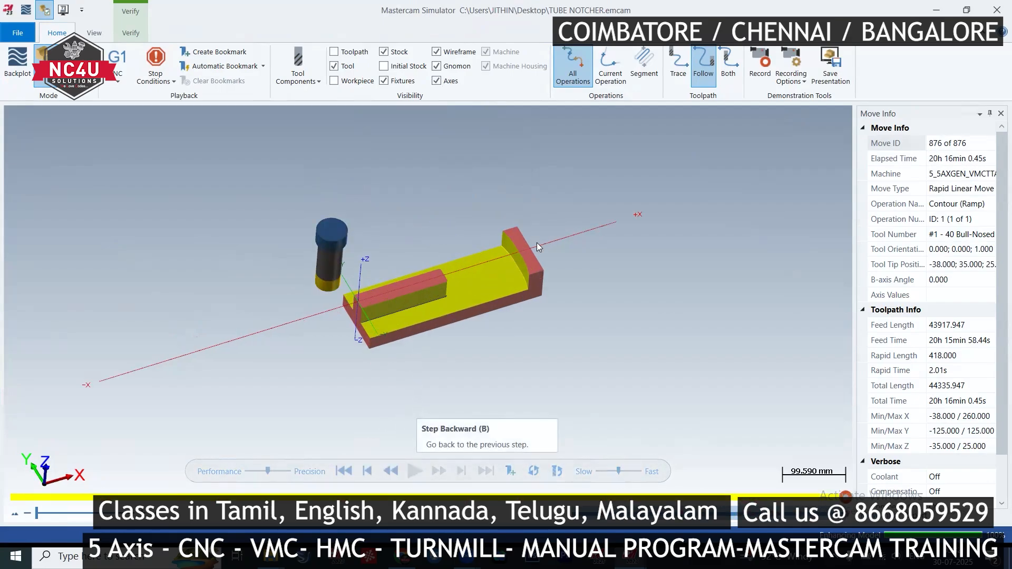
pyautogui.click(997, 9)
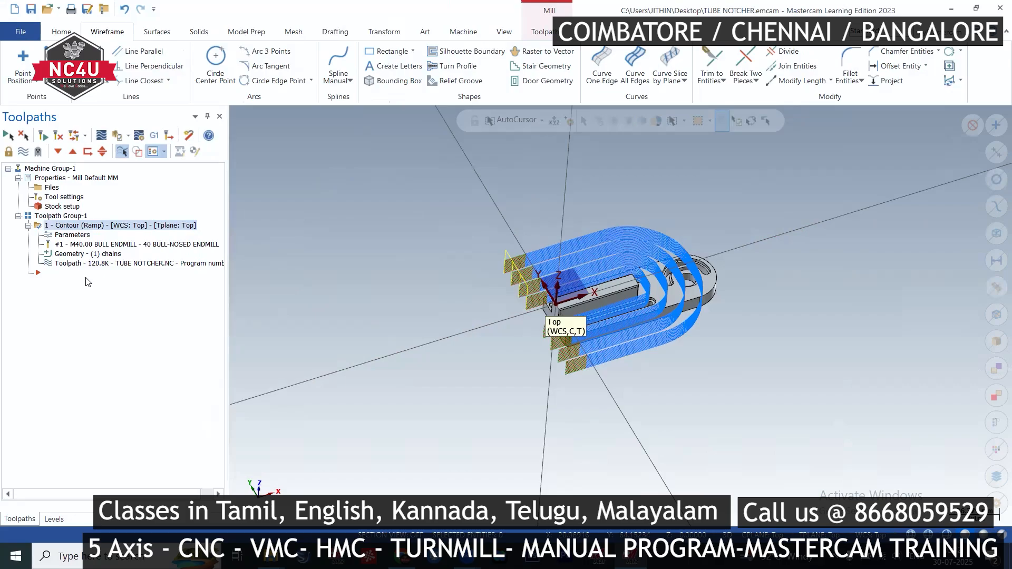
# Increase the number of rough passes in the contour's multi passes to 5 and regenerate the toolpath
pyautogui.click(74, 236)
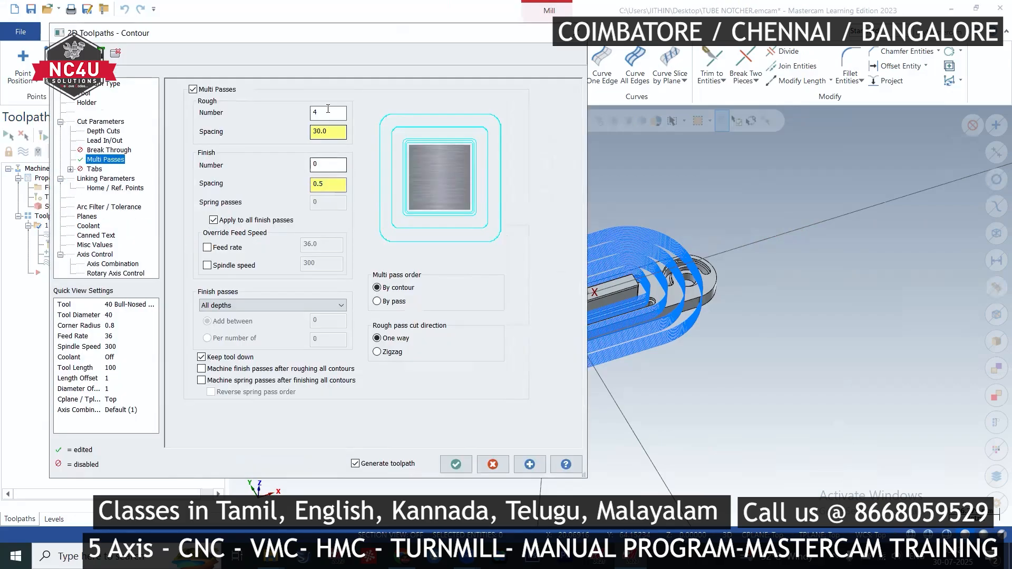
pyautogui.moveTo(328, 108); pyautogui.dragTo(309, 117)
pyautogui.click(456, 464)
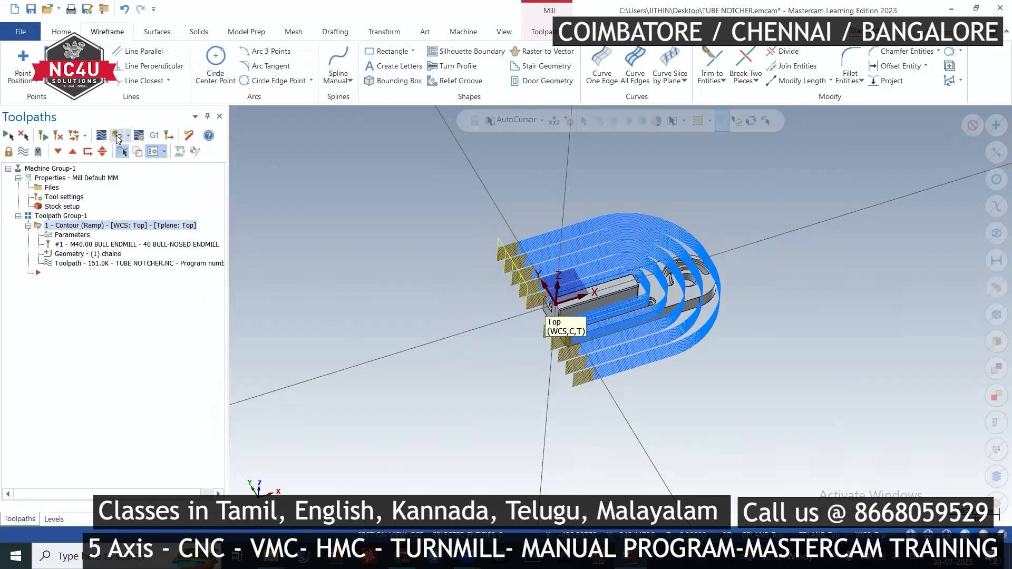
# Simulate the updated ramp contour on the stock and examine the area cleared around the raised block
pyautogui.click(117, 137)
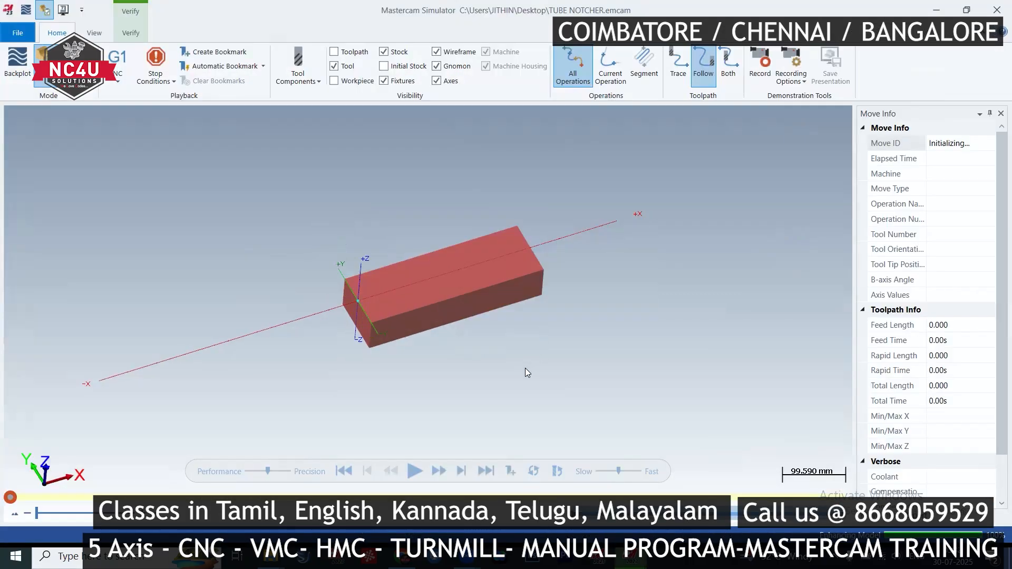
pyautogui.scroll(2, 432, 370)
pyautogui.scroll(-2, 524, 365)
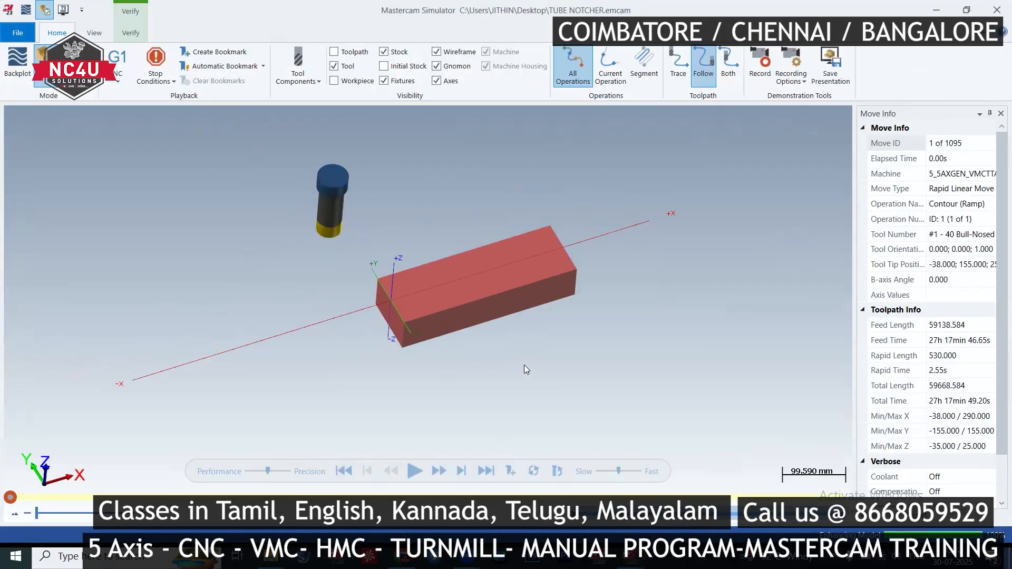
pyautogui.moveTo(524, 365); pyautogui.dragTo(528, 338, button='middle')
pyautogui.scroll(1, 529, 339)
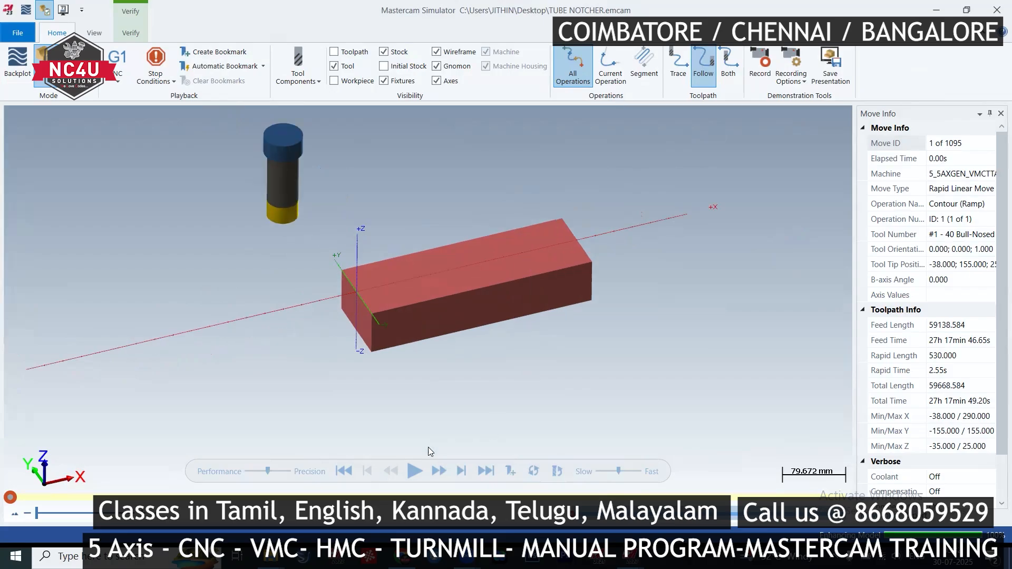
pyautogui.click(415, 470)
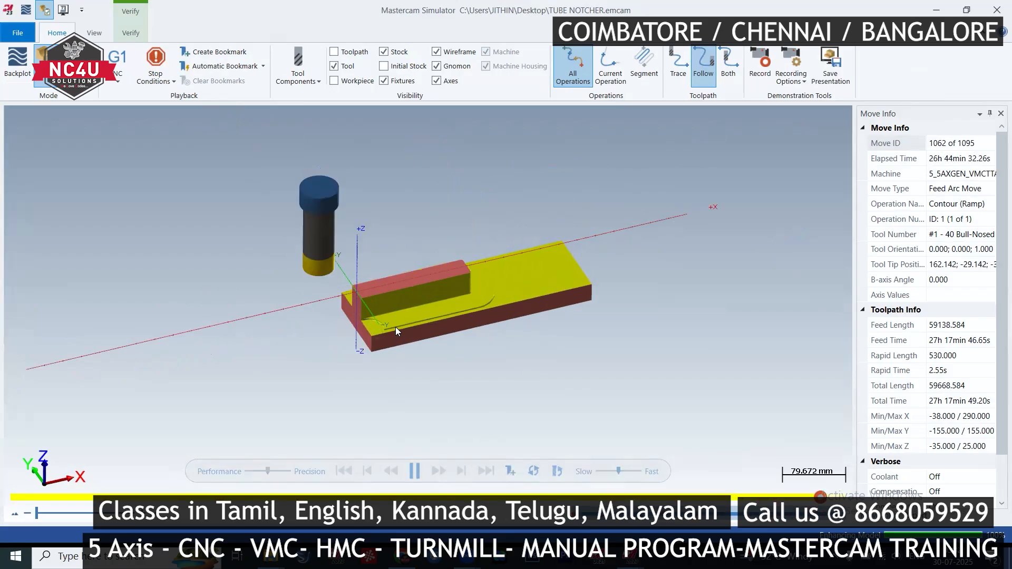
pyautogui.scroll(2, 396, 327)
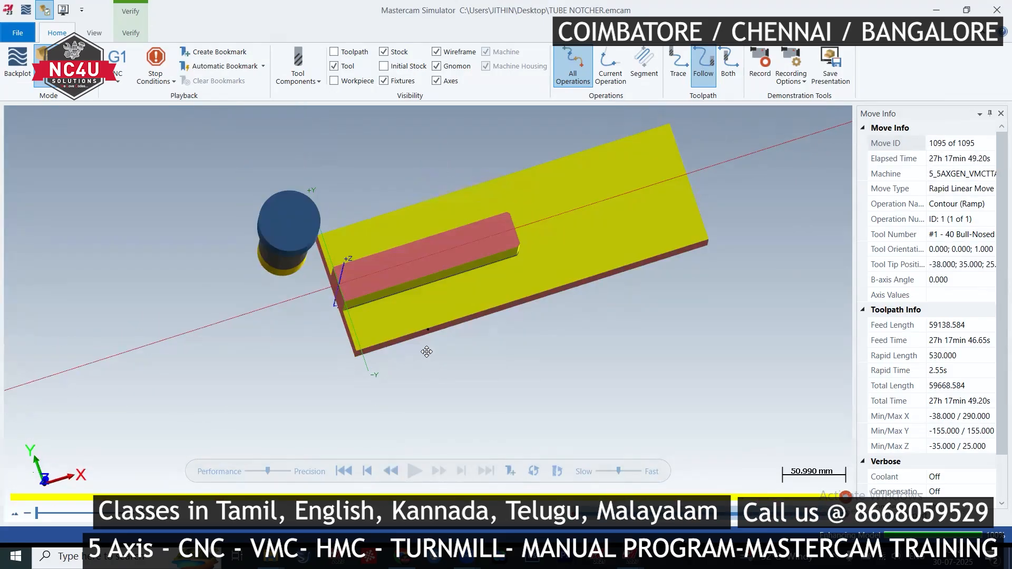
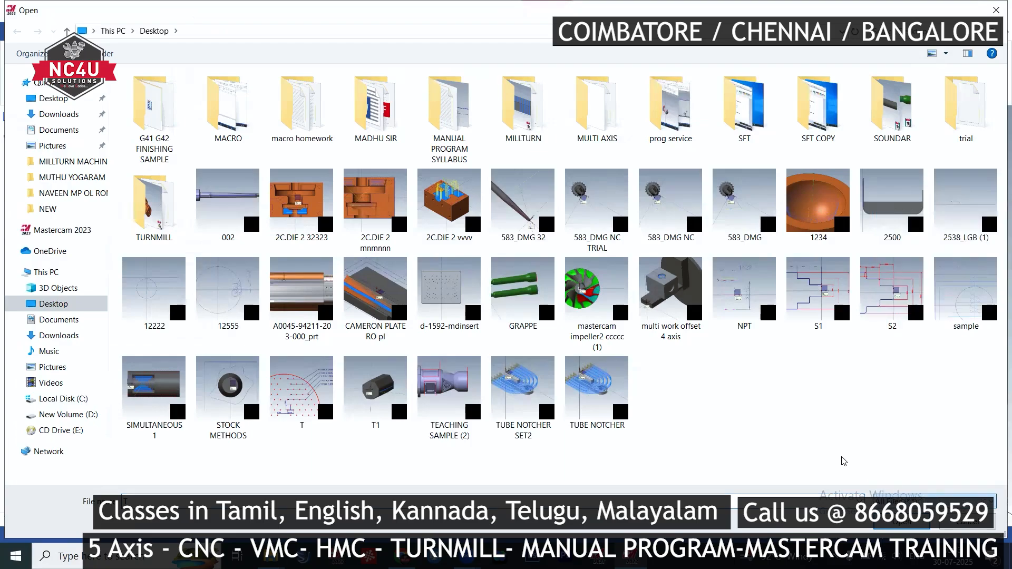
# Merge the TUBE NOTCHER model from the Desktop into the TUBE NOTCHER SET2 file and accept its placement
pyautogui.scroll(-6, 709, 428)
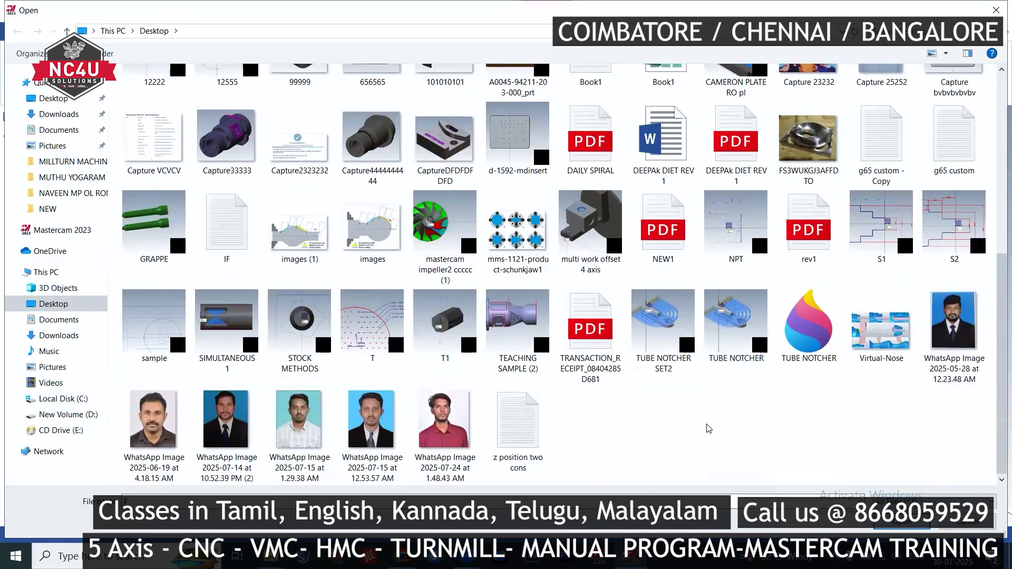
pyautogui.click(820, 324)
pyautogui.doubleClick(821, 330)
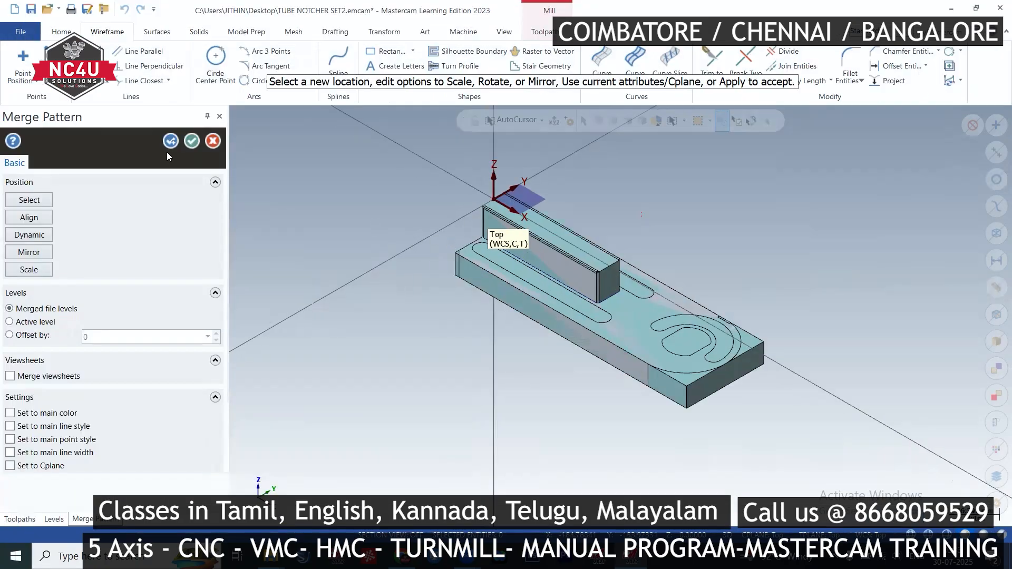
pyautogui.scroll(1, 589, 296)
pyautogui.click(192, 141)
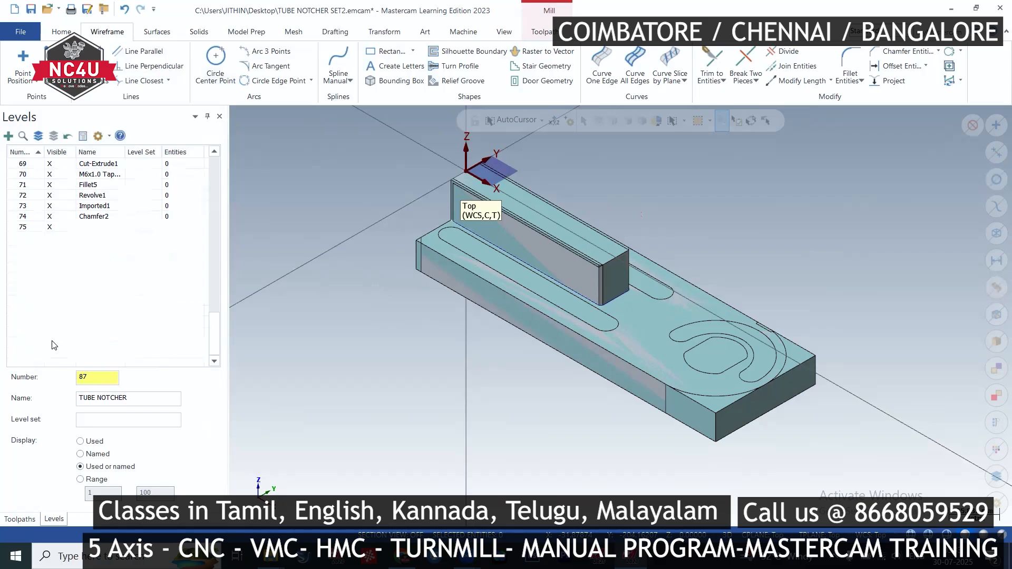
# Hide and redisplay the Mirror1 level to compare the two models, and return to the toolpath list
pyautogui.click(53, 343)
pyautogui.moveTo(243, 304); pyautogui.dragTo(569, 214, button='middle')
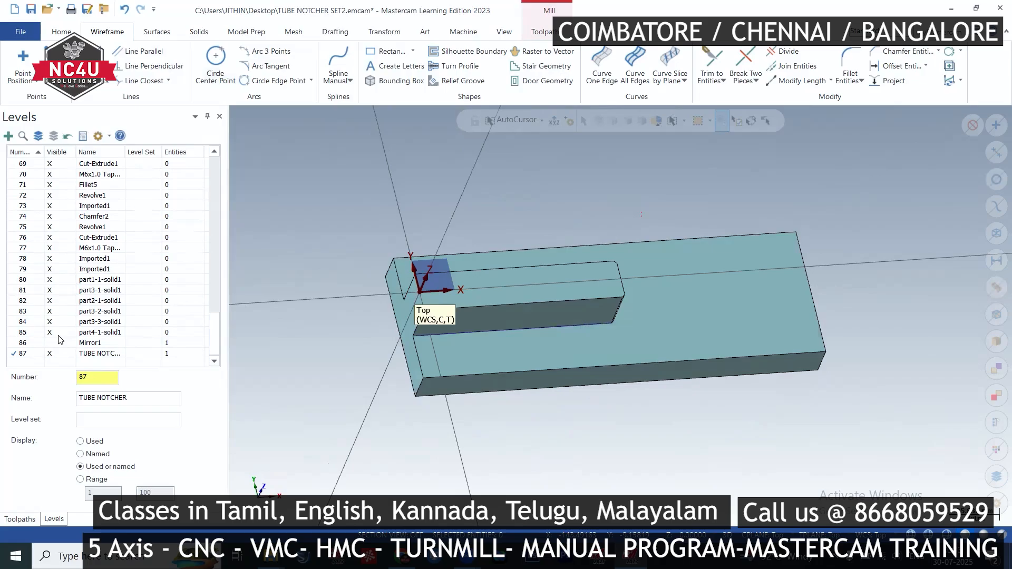
pyautogui.click(52, 343)
pyautogui.click(20, 520)
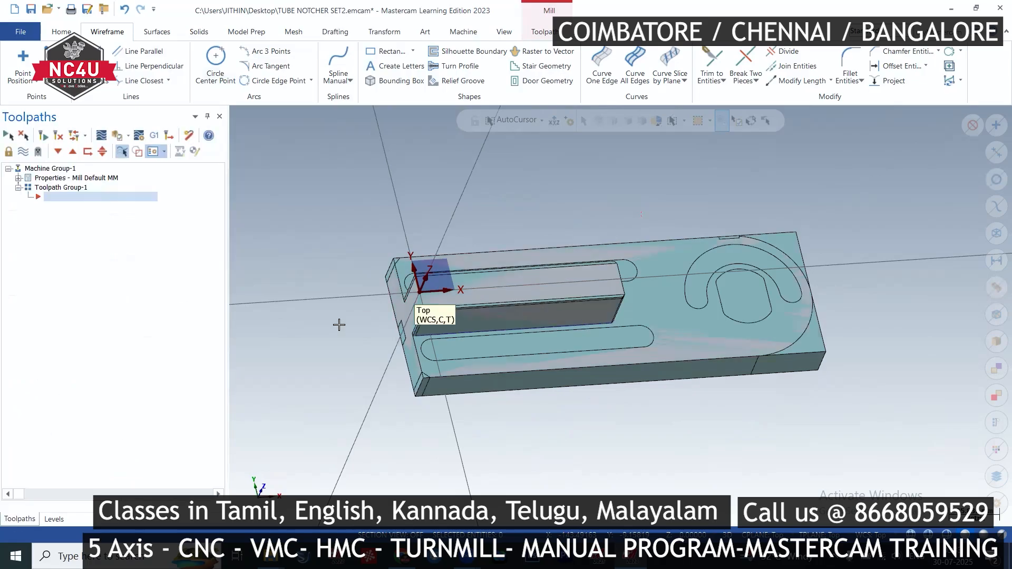
# Select all the model geometry and rotate it 90° about the origin in the Right plane, moving the original
pyautogui.rightClick(526, 151)
pyautogui.click(569, 272)
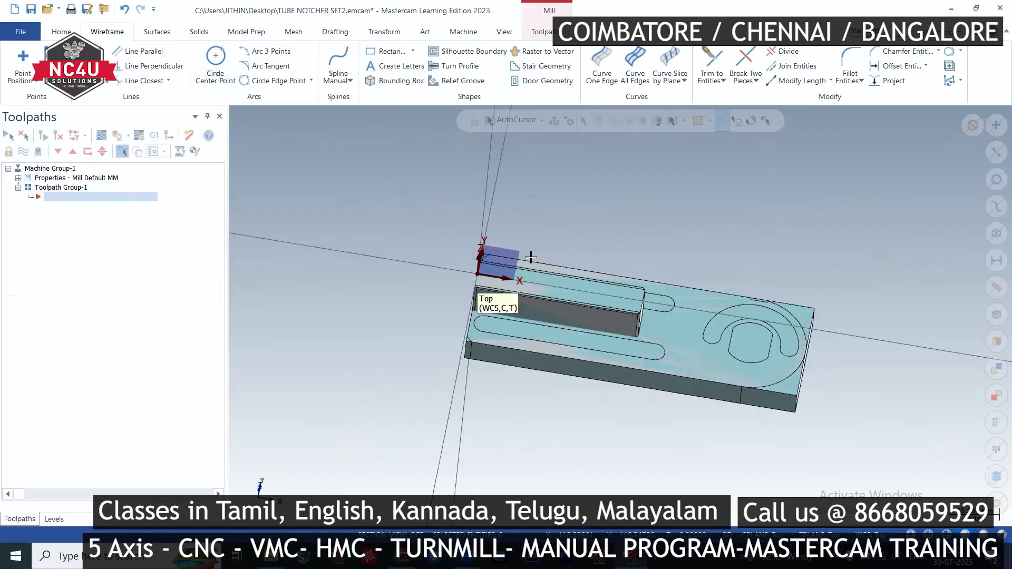
pyautogui.moveTo(500, 200); pyautogui.dragTo(928, 497)
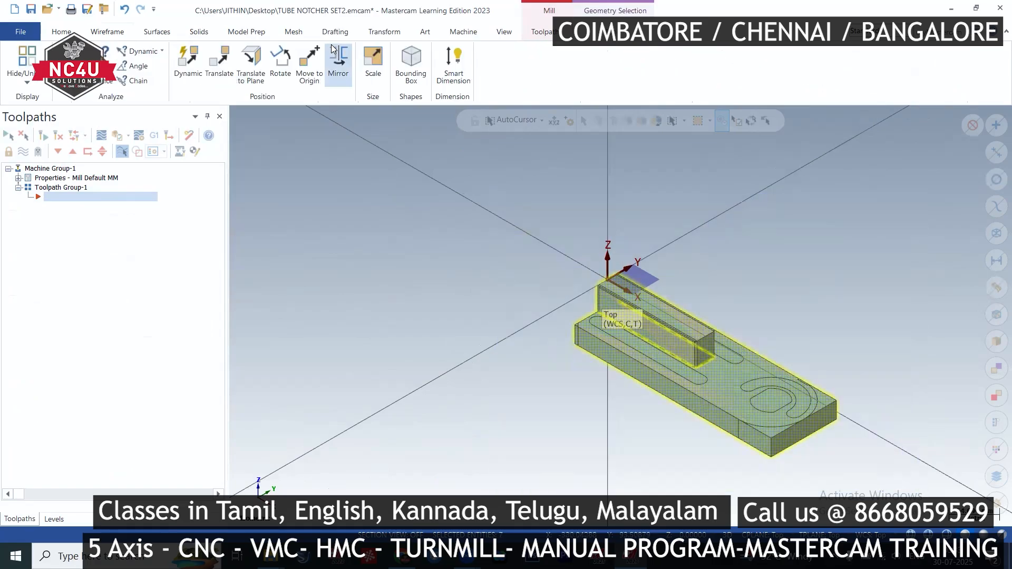
pyautogui.rightClick(393, 115)
pyautogui.click(436, 218)
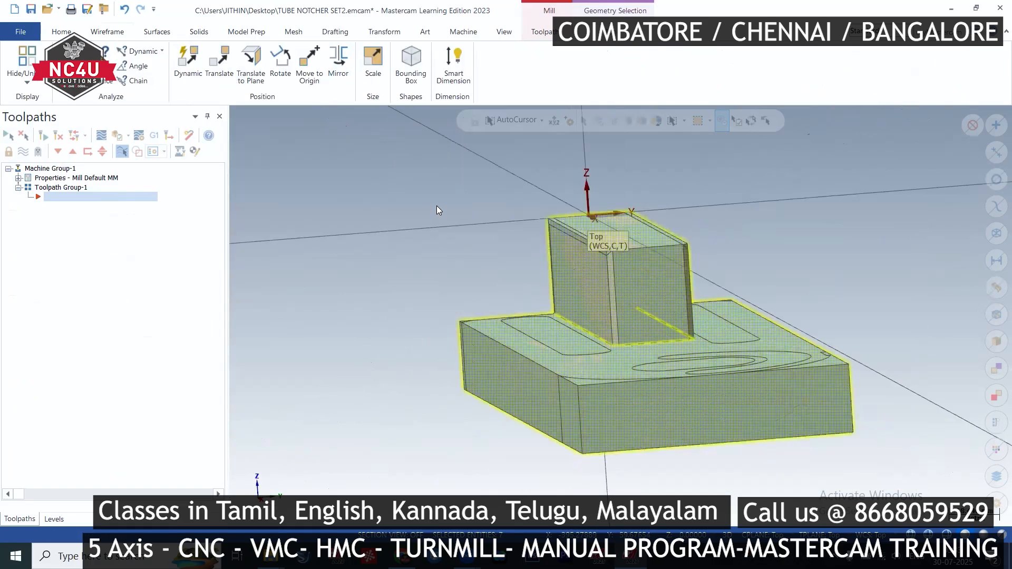
pyautogui.click(281, 59)
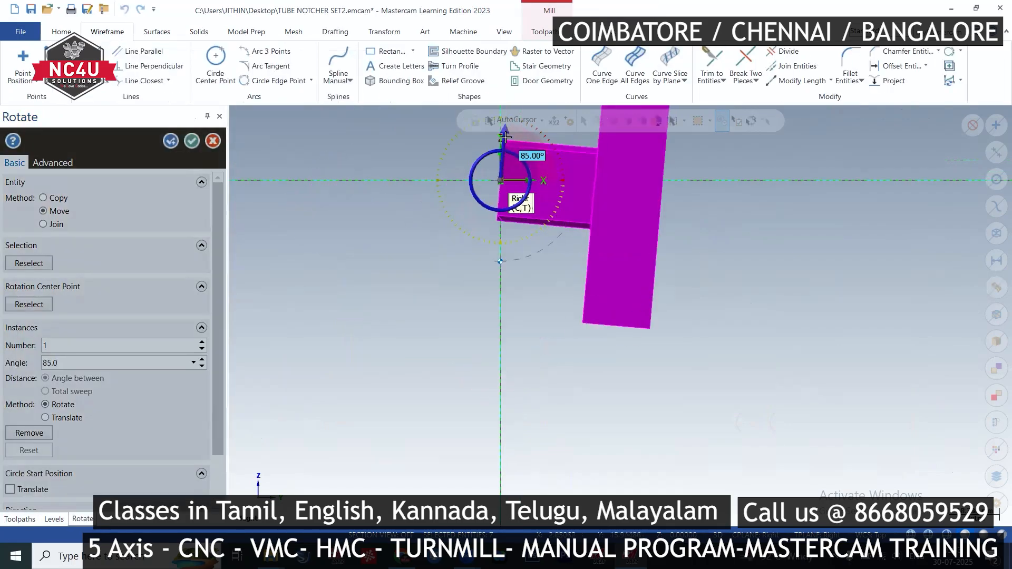
pyautogui.click(501, 143)
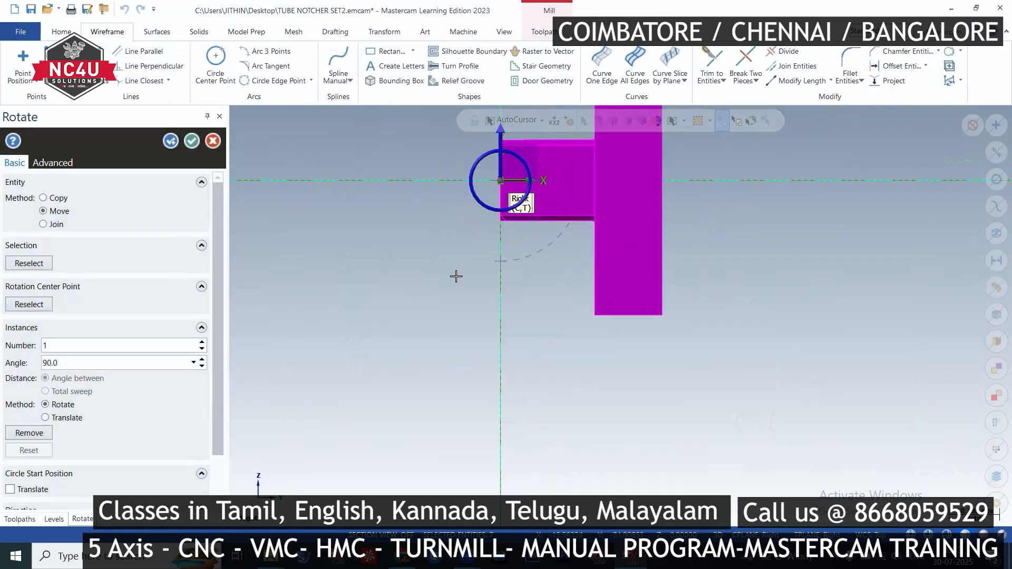
pyautogui.scroll(-3, 428, 278)
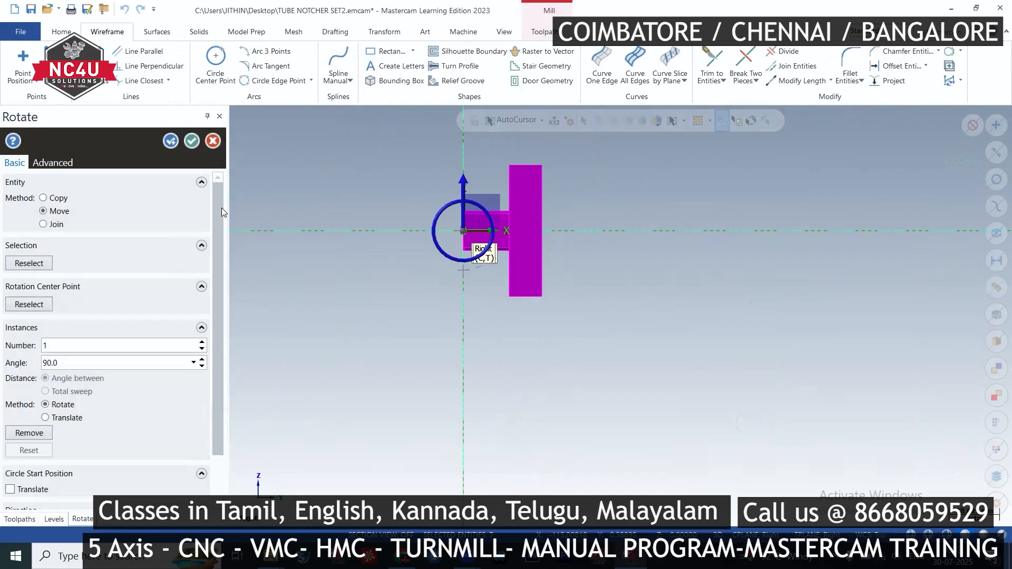
pyautogui.click(191, 141)
pyautogui.rightClick(337, 179)
pyautogui.click(376, 250)
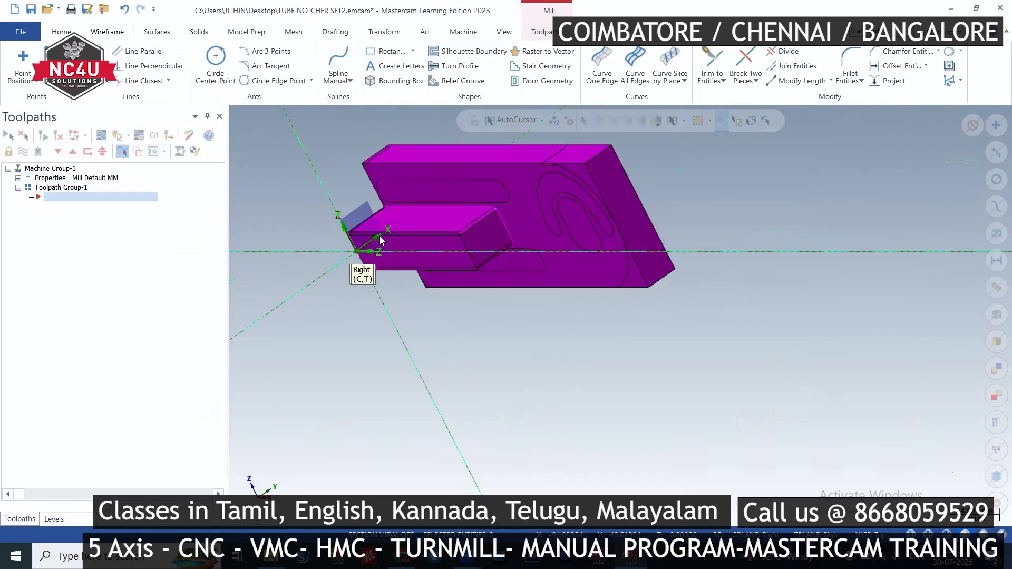
# Translate the rotated model so the midpoint of the straight section of the plate's long edge lies on the origin
pyautogui.moveTo(367, 155); pyautogui.dragTo(396, 163, button='middle')
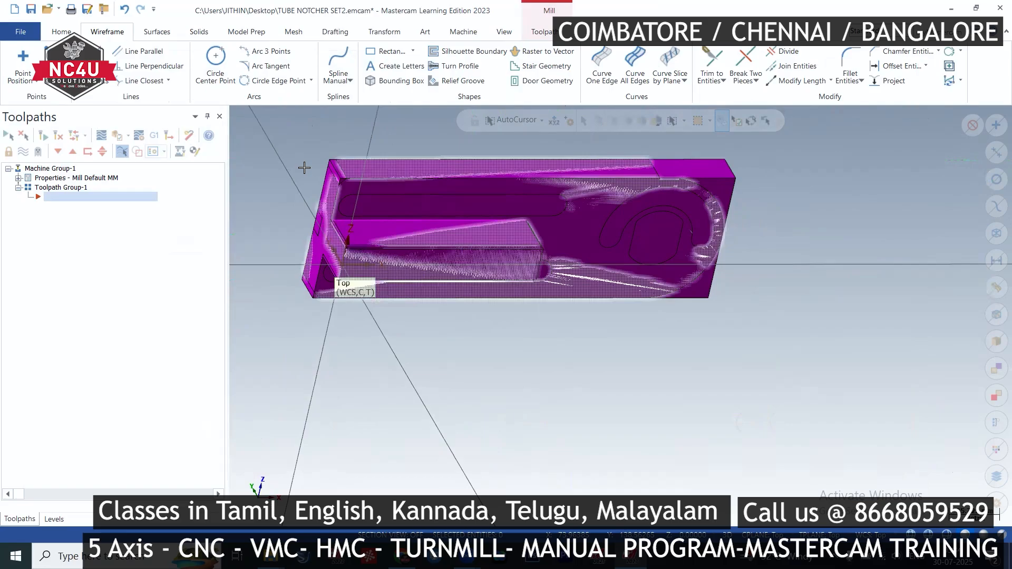
pyautogui.scroll(3, 305, 168)
pyautogui.moveTo(305, 167)
pyautogui.mouseDown(button='middle')
pyautogui.moveTo(333, 168)
pyautogui.moveTo(307, 171)
pyautogui.mouseUp(button='middle')
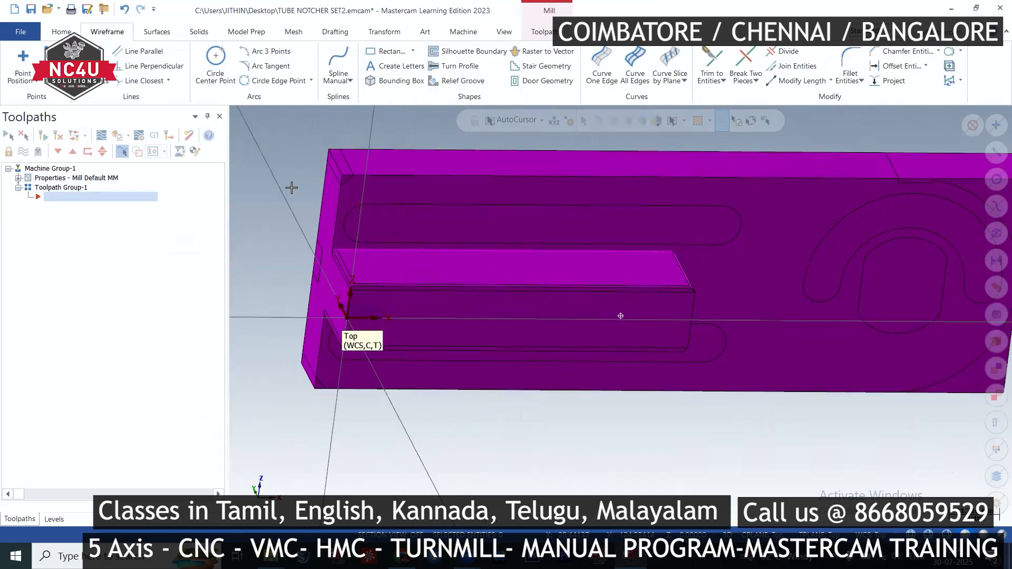
pyautogui.scroll(-3, 289, 188)
pyautogui.moveTo(452, 248); pyautogui.dragTo(597, 164, button='middle')
pyautogui.click(384, 32)
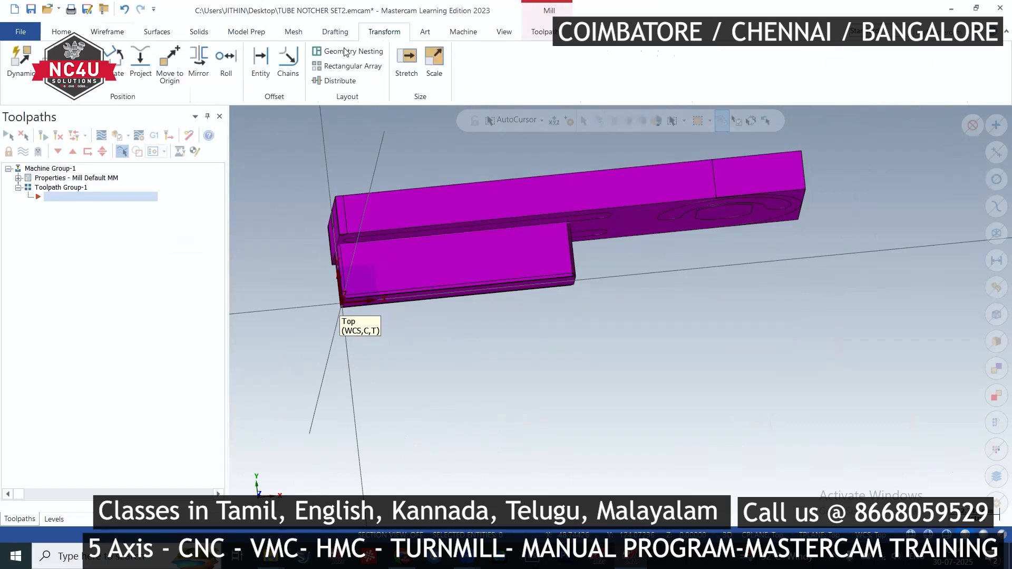
pyautogui.click(118, 61)
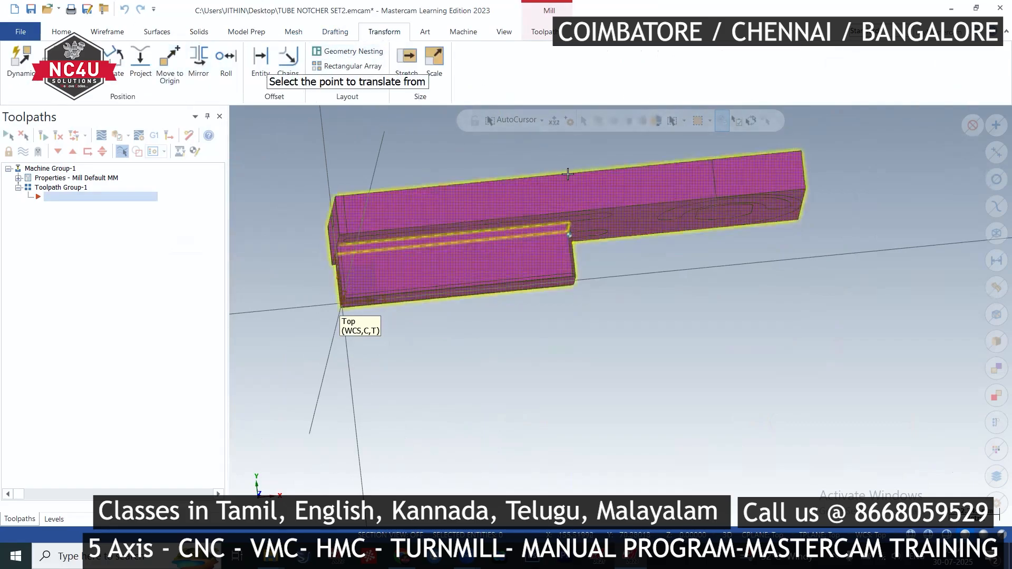
pyautogui.click(532, 181)
pyautogui.moveTo(510, 203); pyautogui.dragTo(670, 225, button='middle')
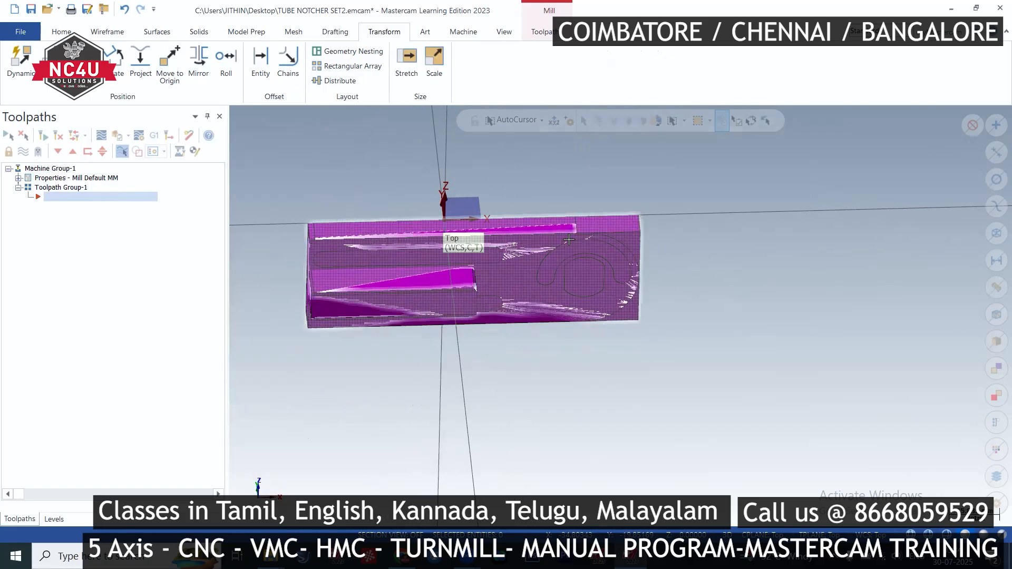
pyautogui.moveTo(298, 184); pyautogui.dragTo(280, 255, button='middle')
pyautogui.scroll(2, 283, 256)
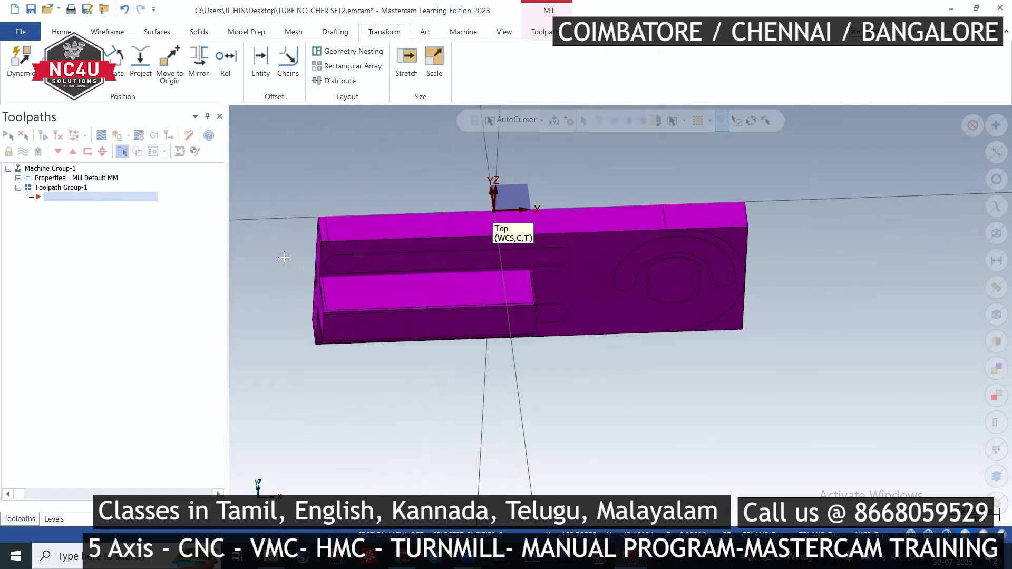
pyautogui.scroll(1, 308, 243)
pyautogui.moveTo(319, 218); pyautogui.dragTo(315, 212, button='middle')
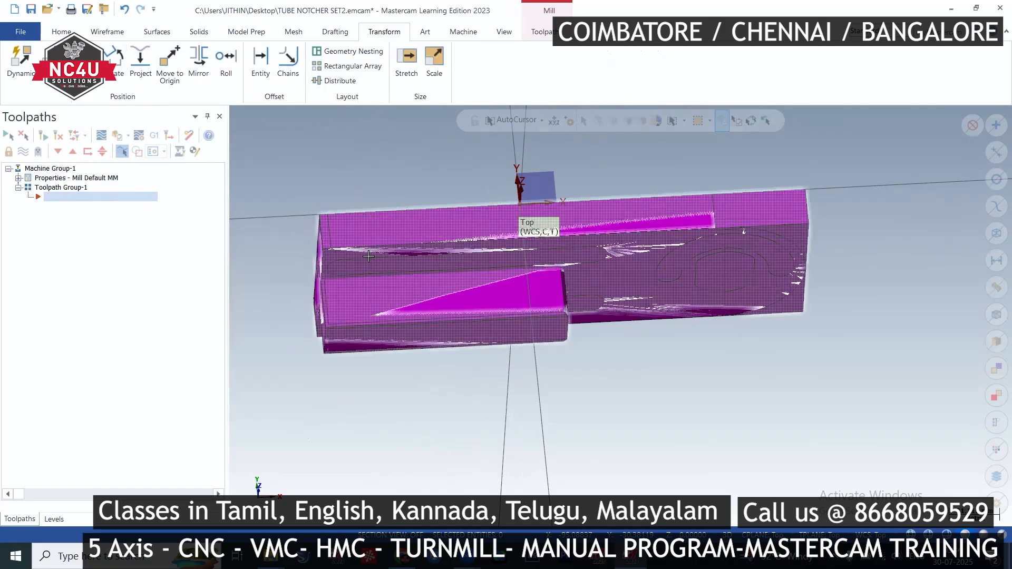
pyautogui.moveTo(343, 232); pyautogui.dragTo(355, 265, button='middle')
pyautogui.click(355, 265)
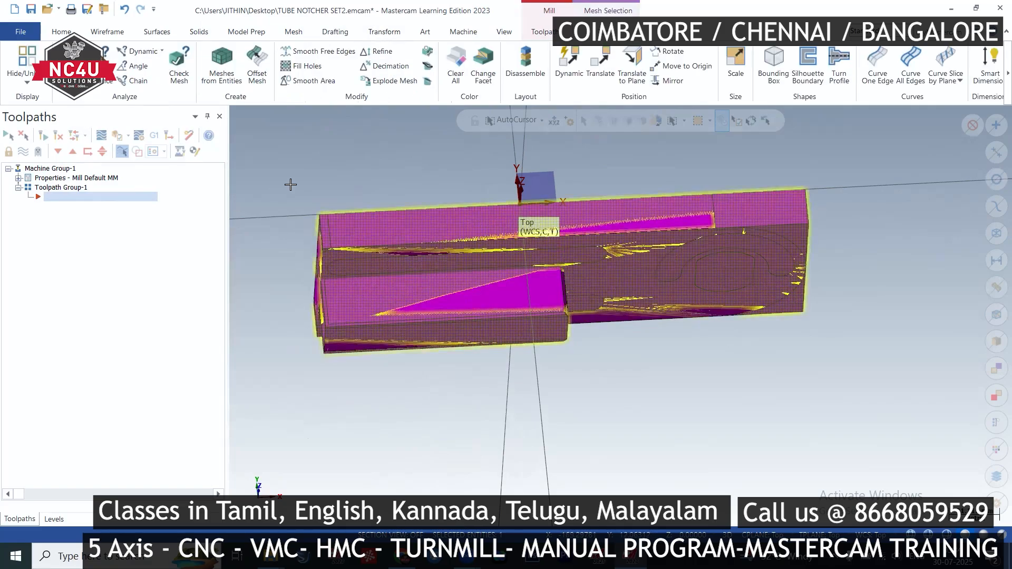
pyautogui.click(107, 32)
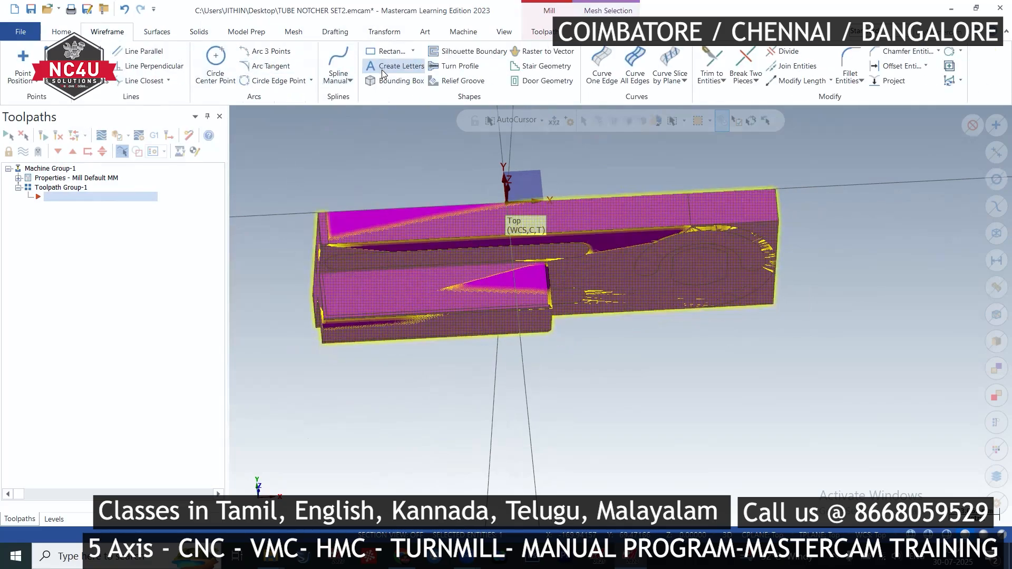
pyautogui.click(396, 81)
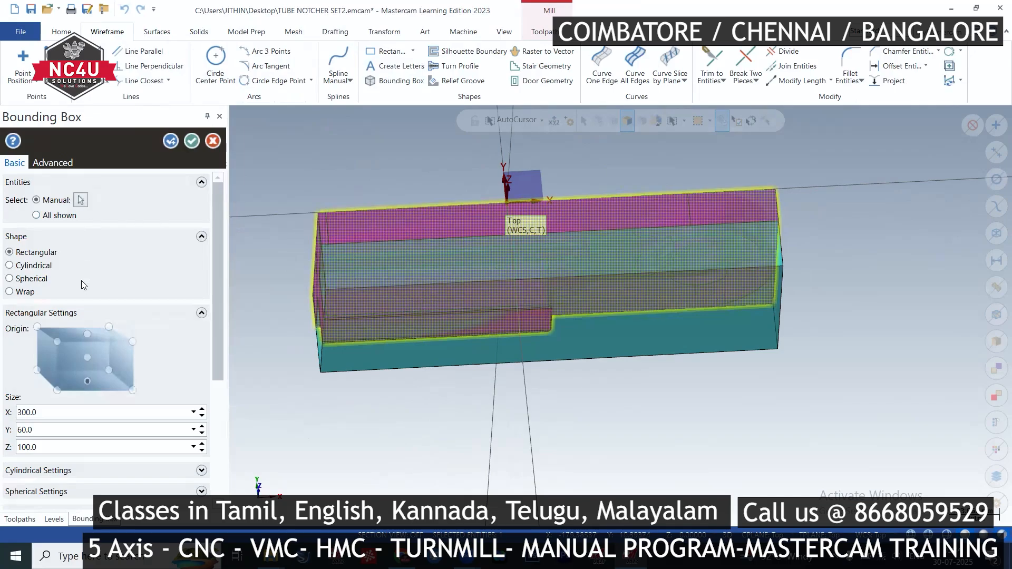
pyautogui.moveTo(309, 276); pyautogui.dragTo(194, 167, button='middle')
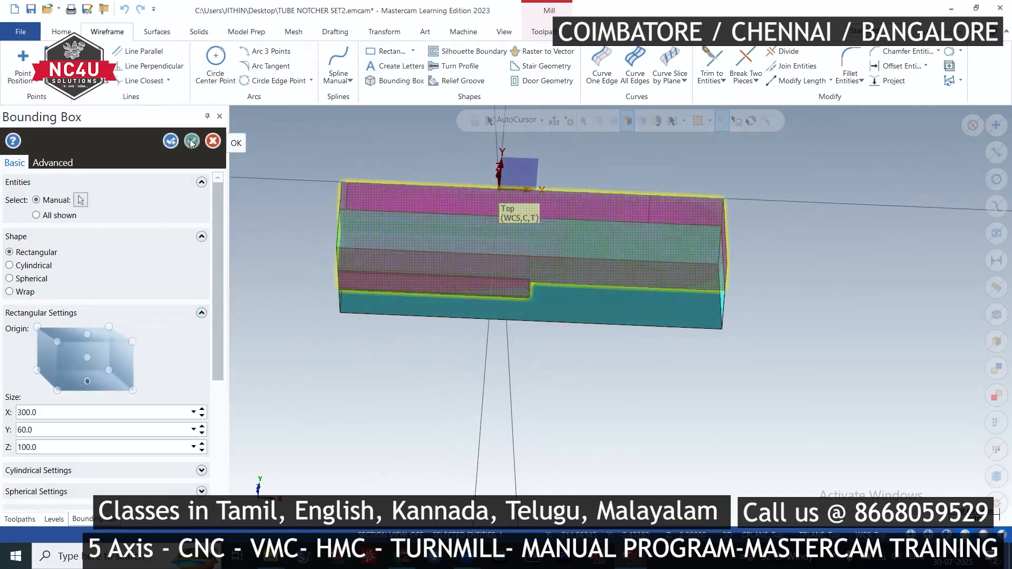
pyautogui.click(214, 145)
pyautogui.scroll(2, 350, 181)
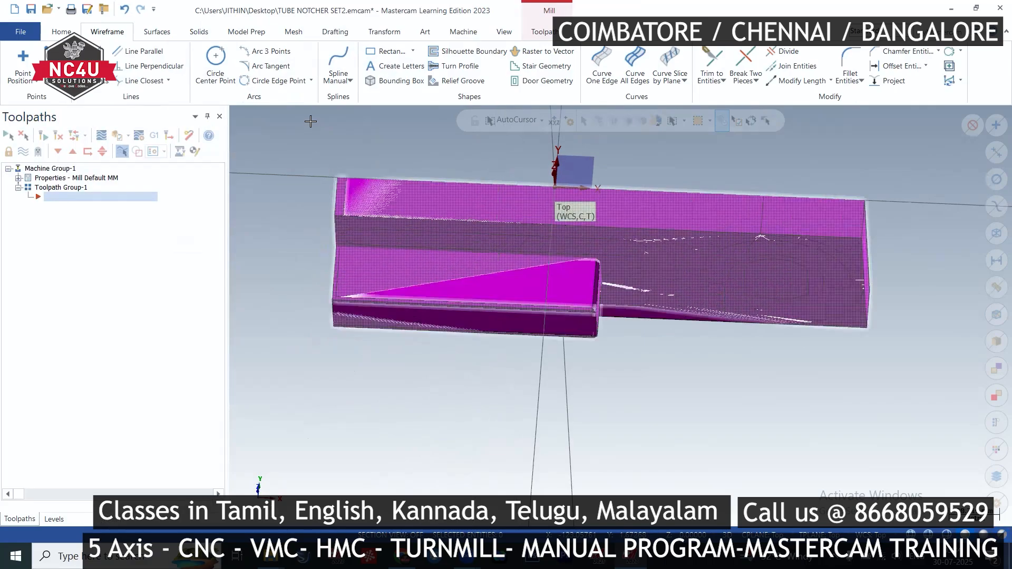
# Translate the model from the midpoint of the line beside the plate's short end to the origin
pyautogui.click(394, 29)
pyautogui.click(178, 65)
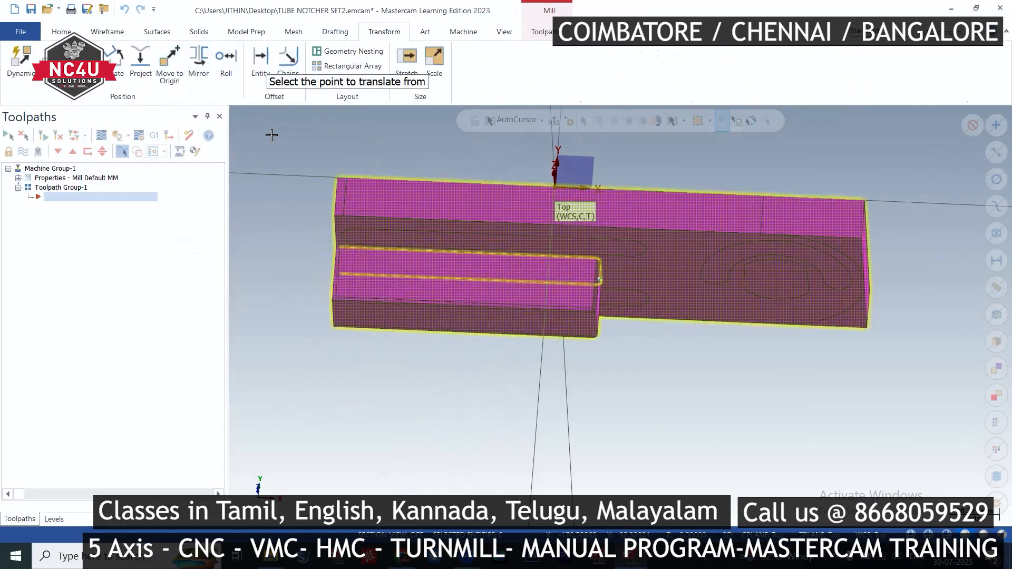
pyautogui.click(345, 203)
# Show the model in the Top view and dimension the horizontal distance between the plate's short end and the origin
pyautogui.rightClick(432, 192)
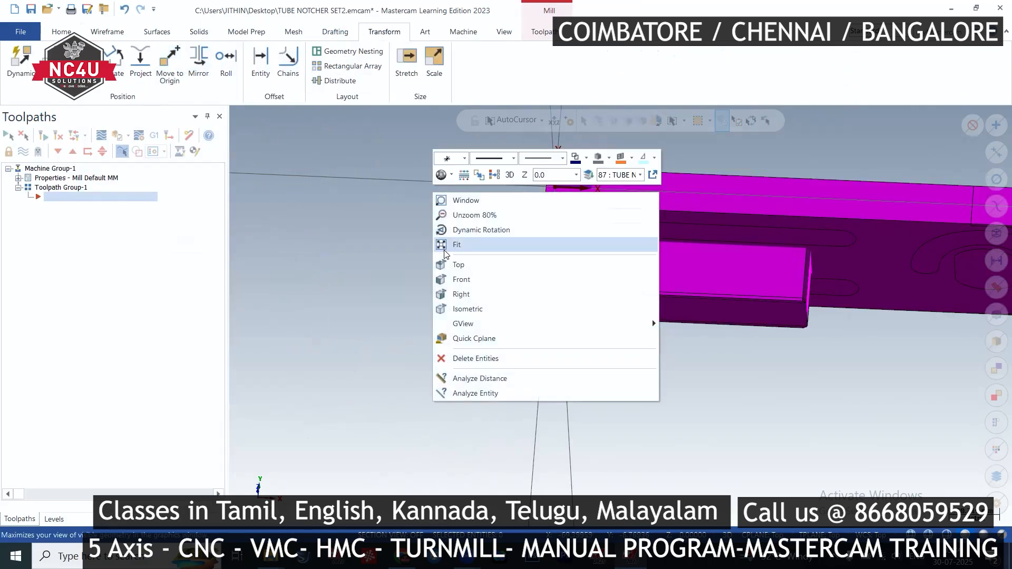
pyautogui.click(464, 262)
pyautogui.scroll(3, 333, 277)
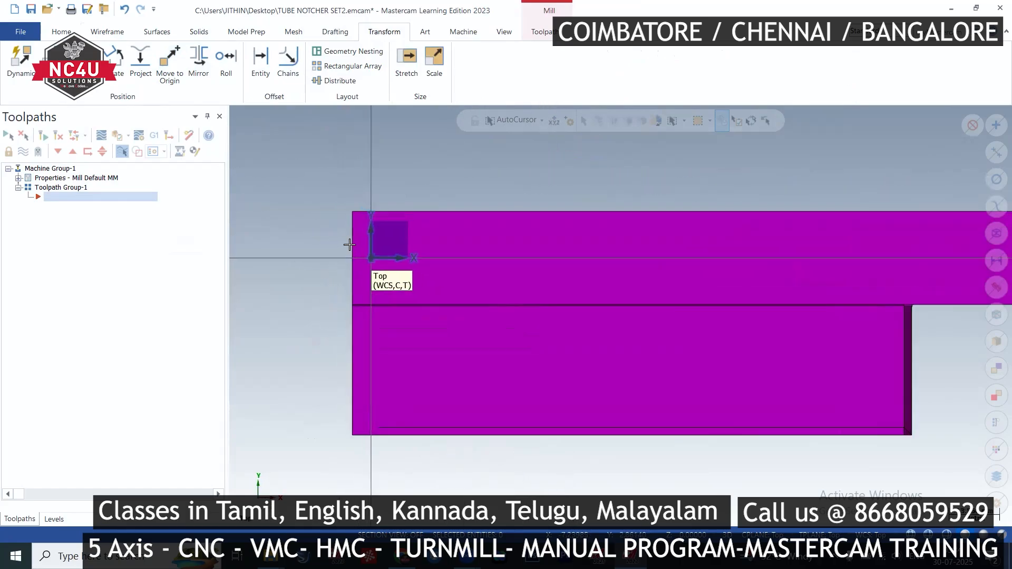
pyautogui.click(338, 33)
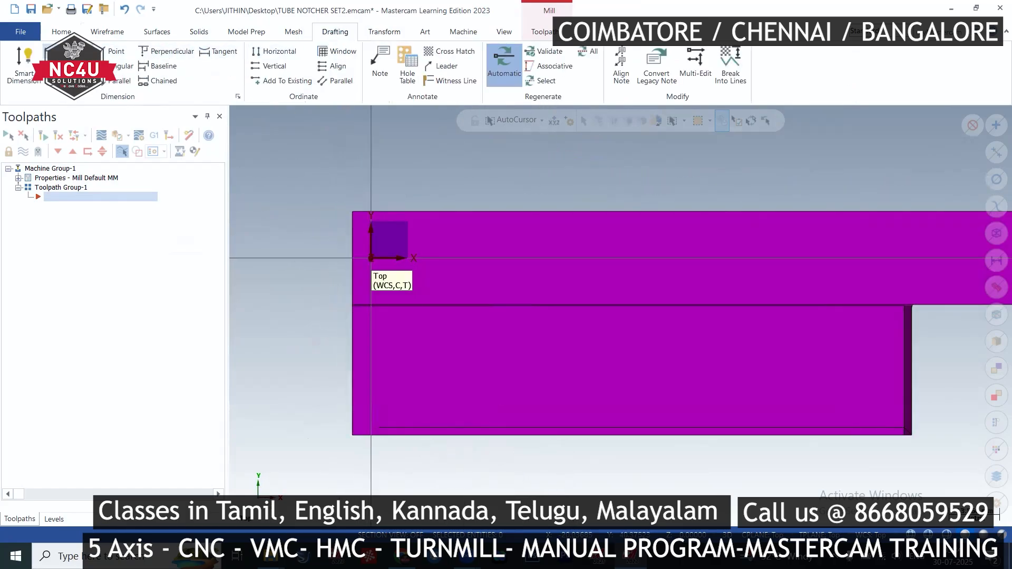
pyautogui.click(274, 52)
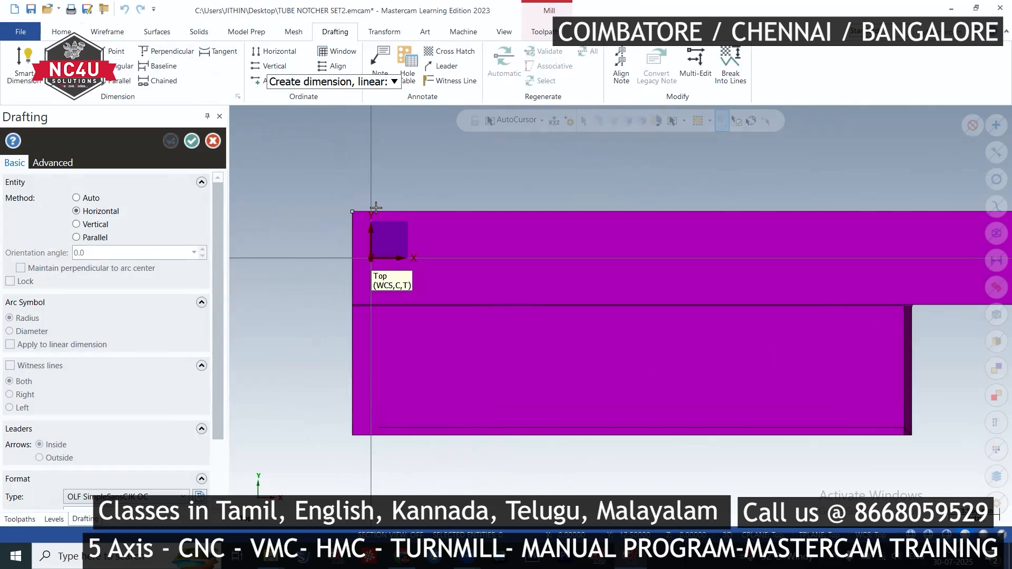
pyautogui.click(372, 211)
pyautogui.click(350, 157)
pyautogui.press('Escape')
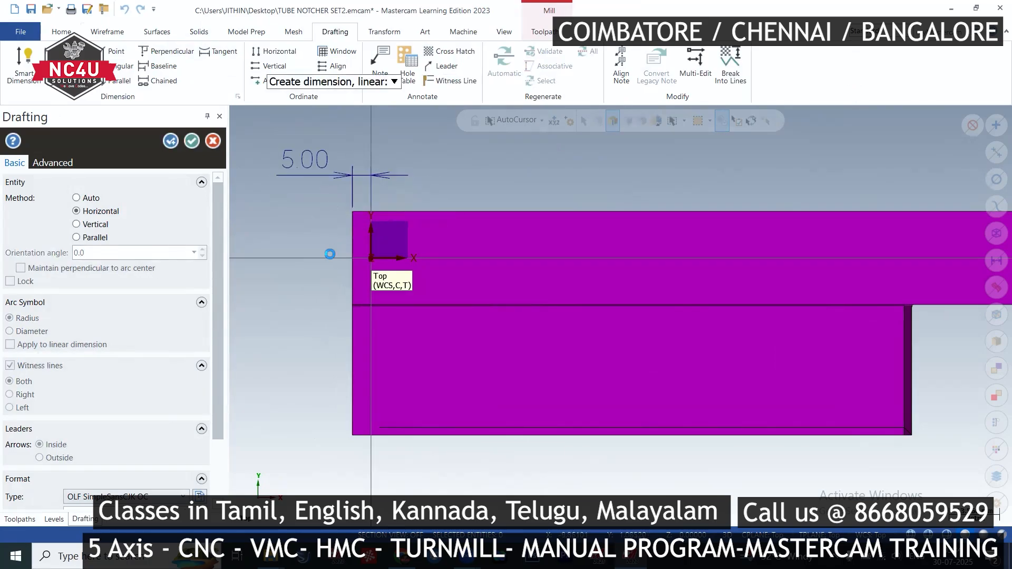
pyautogui.scroll(-5, 283, 216)
pyautogui.moveTo(268, 169); pyautogui.dragTo(705, 309)
pyautogui.click(385, 32)
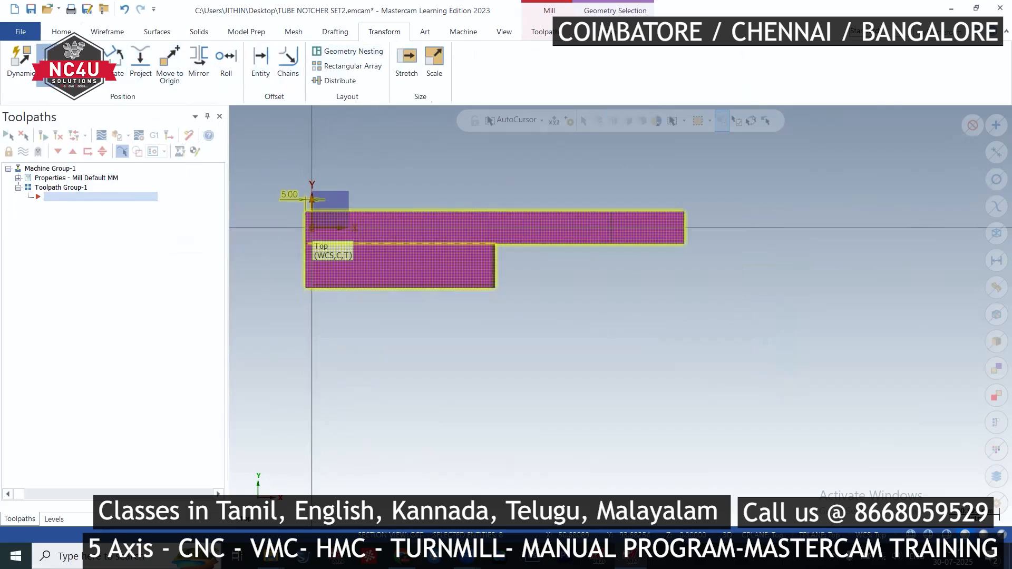
pyautogui.click(47, 55)
pyautogui.click(51, 209)
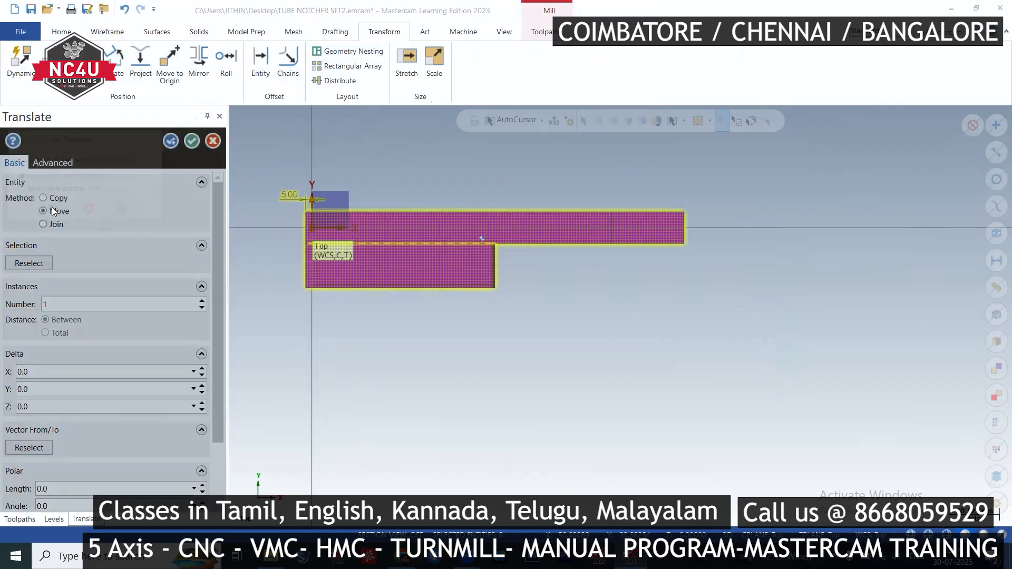
pyautogui.click(73, 227)
pyautogui.press('Return')
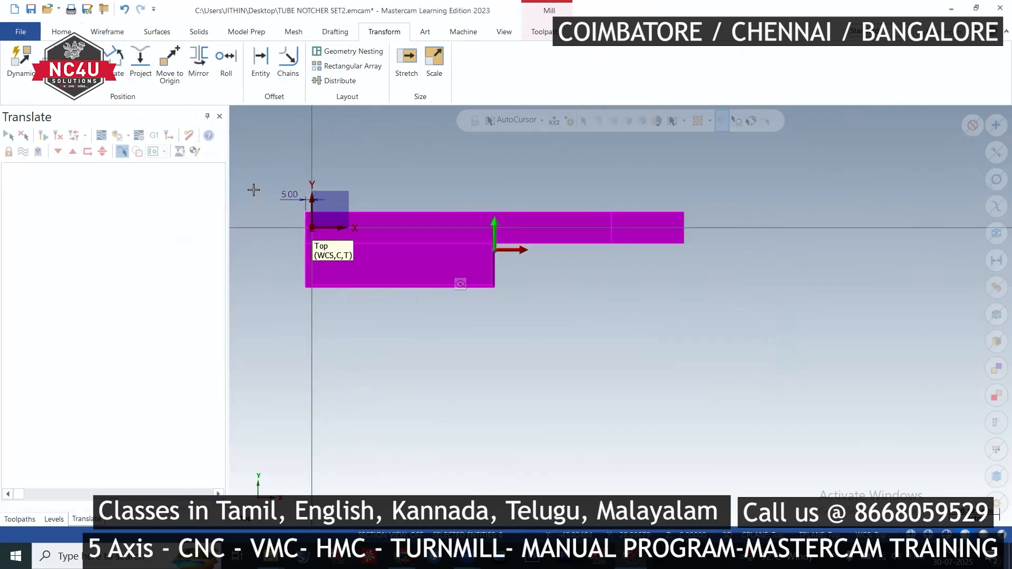
pyautogui.moveTo(249, 172); pyautogui.dragTo(713, 315)
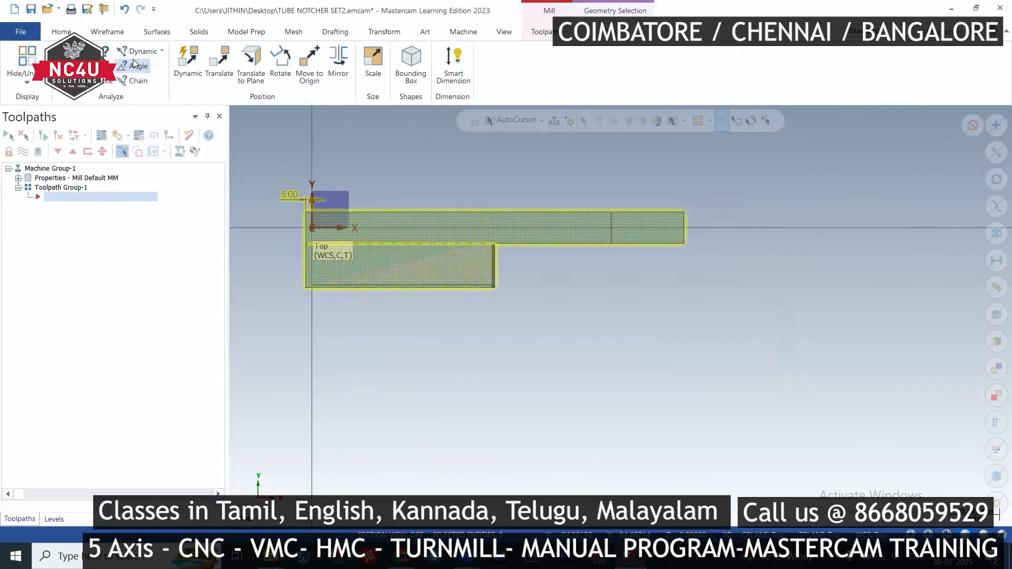
pyautogui.click(219, 60)
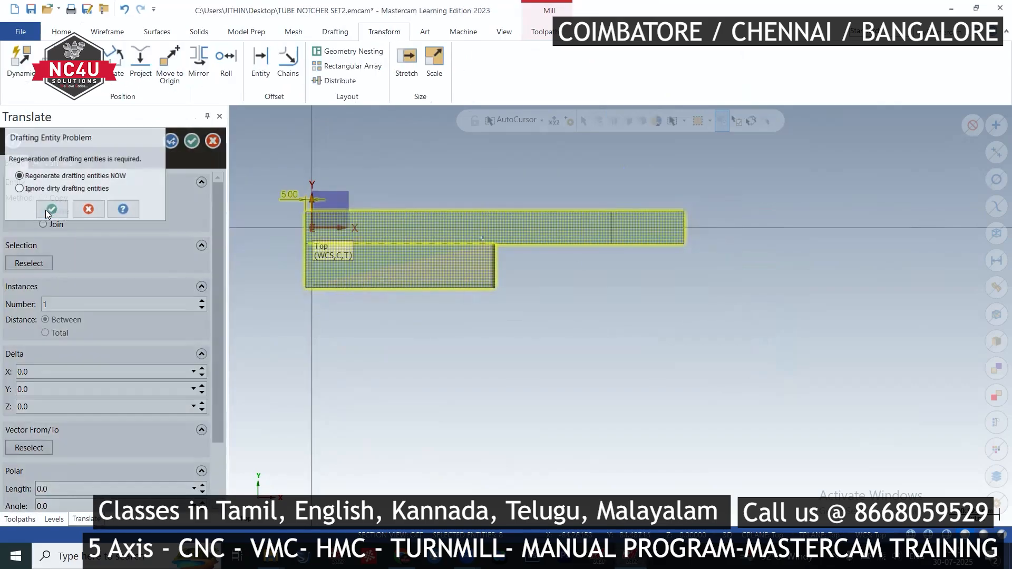
pyautogui.click(51, 209)
pyautogui.click(65, 230)
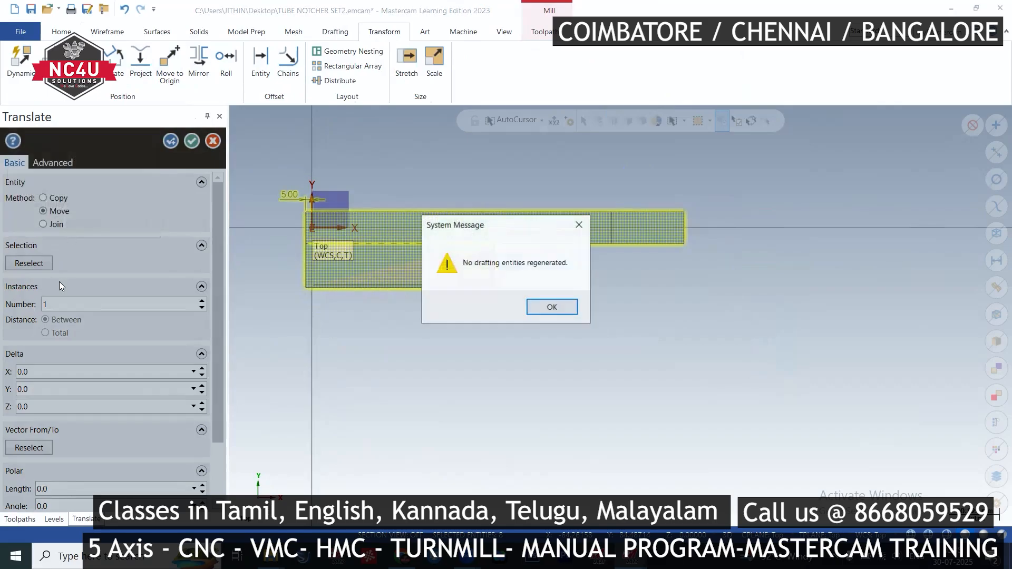
pyautogui.click(548, 308)
pyautogui.press('Escape')
pyautogui.press('Escape')
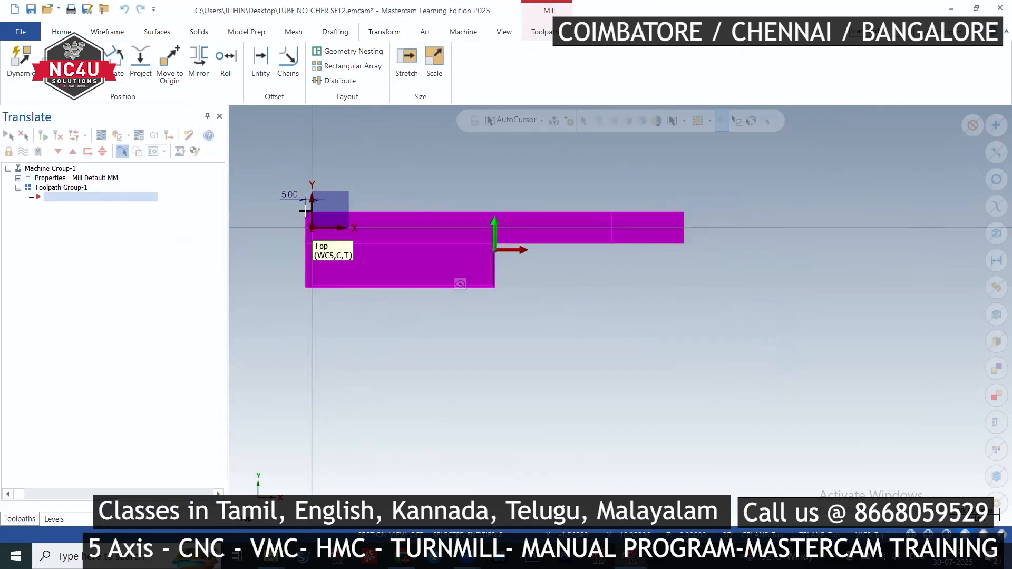
# Delete the horizontal dimension and move all the model geometry 5 mm along X
pyautogui.click(290, 196)
pyautogui.press('Delete')
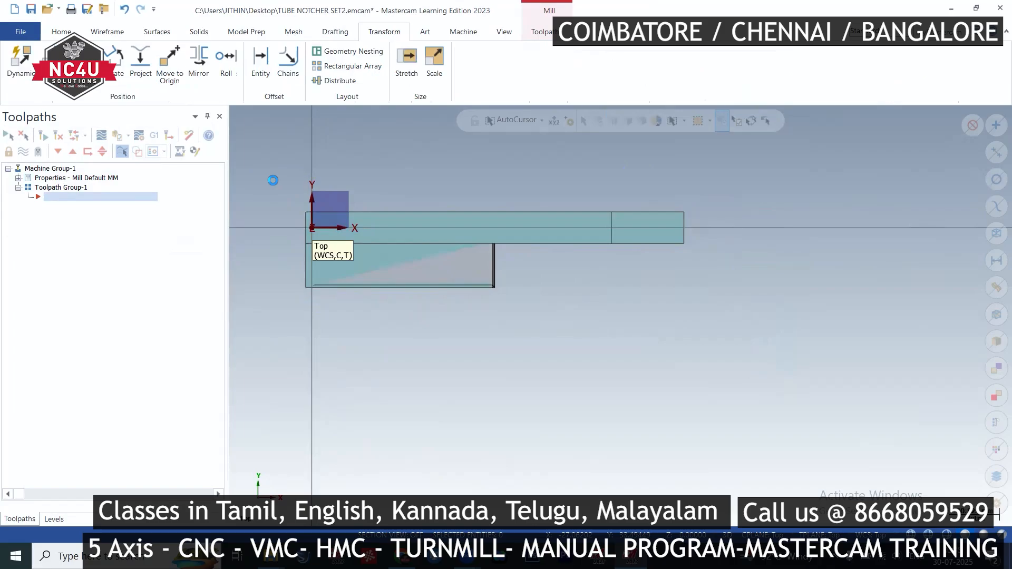
pyautogui.moveTo(268, 173); pyautogui.dragTo(821, 345)
pyautogui.click(224, 59)
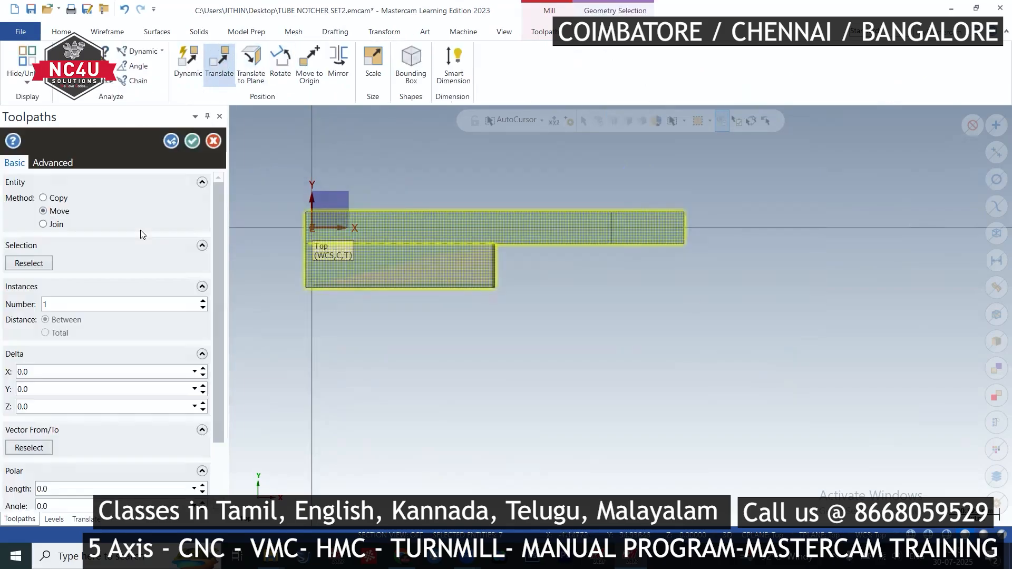
pyautogui.write('5')
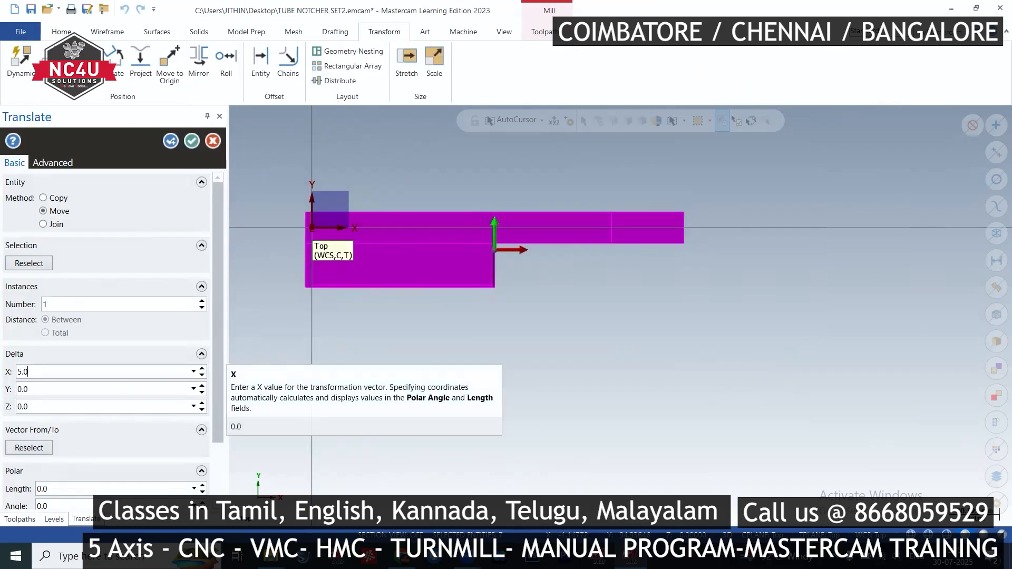
pyautogui.write('.0')
pyautogui.press('Return')
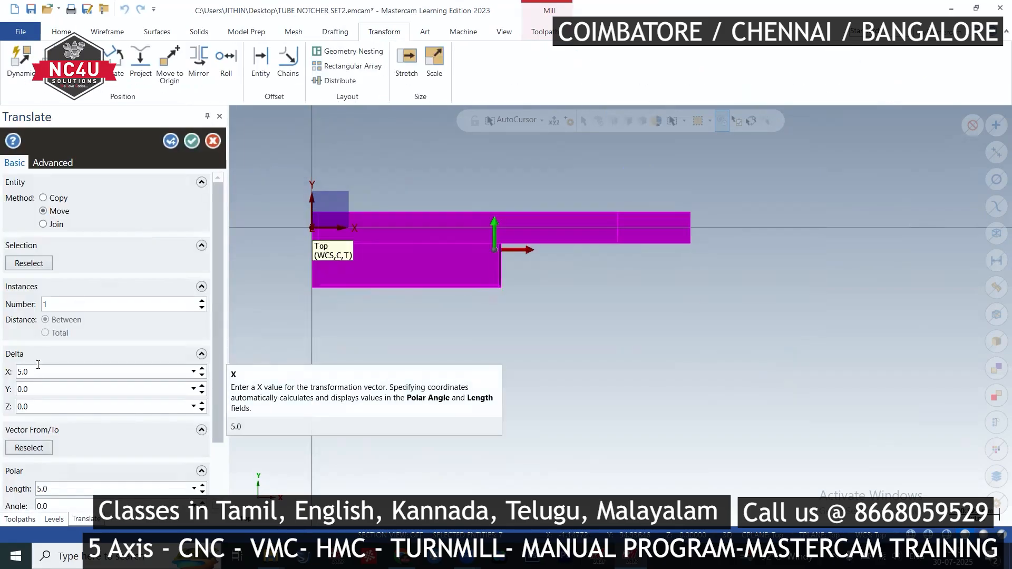
pyautogui.click(192, 141)
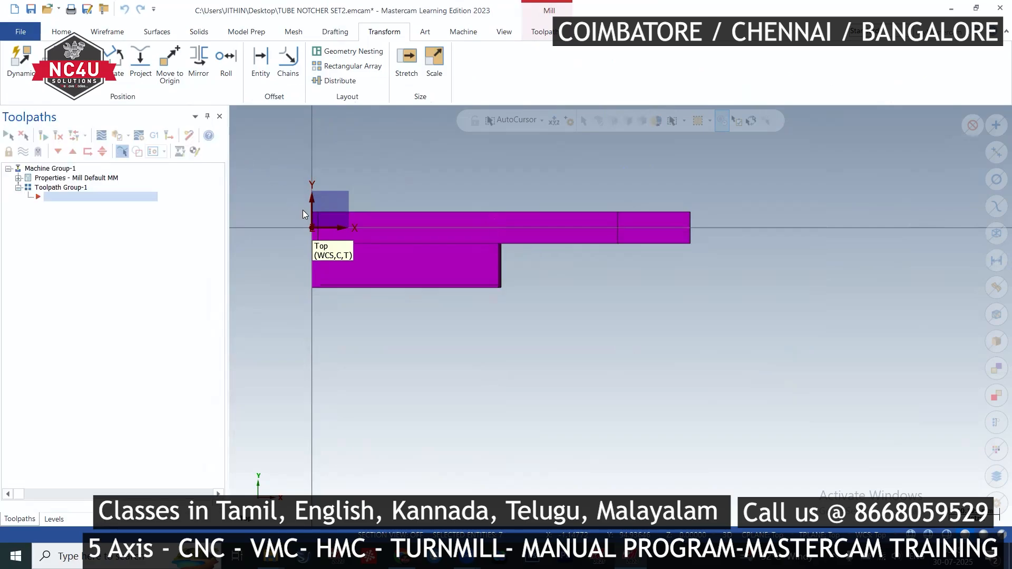
# Examine the origin's position at the plate's end and the model's orientation from several angles
pyautogui.scroll(5, 324, 215)
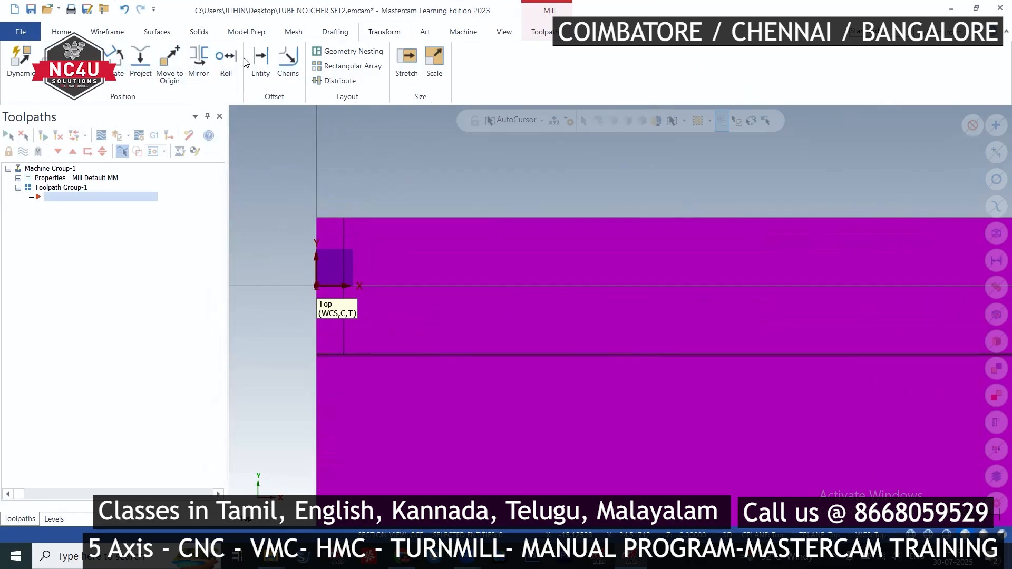
pyautogui.scroll(-4, 260, 181)
pyautogui.moveTo(491, 284); pyautogui.dragTo(475, 248, button='middle')
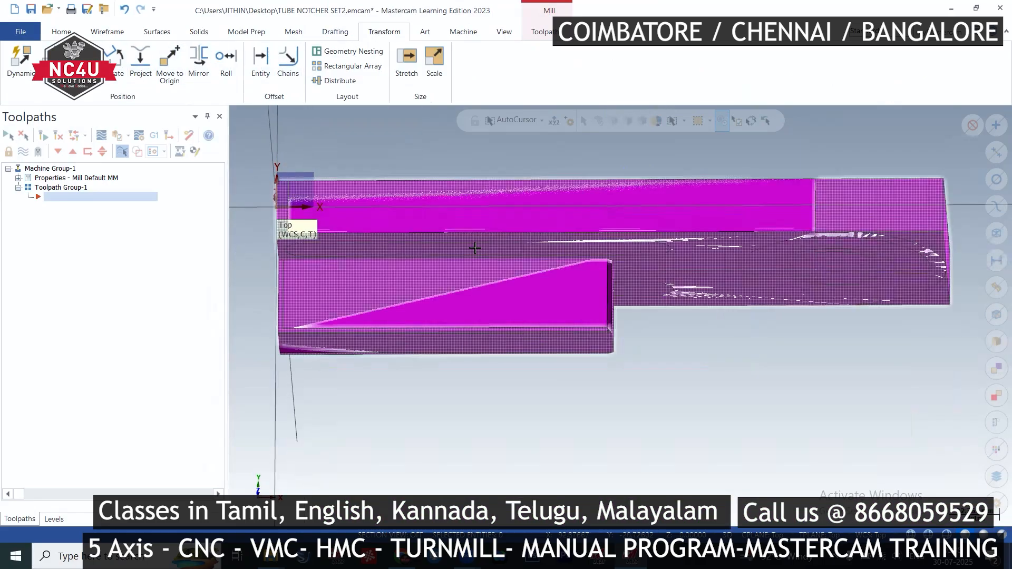
pyautogui.moveTo(428, 211); pyautogui.dragTo(336, 214, button='middle')
pyautogui.moveTo(490, 222)
pyautogui.mouseDown(button='middle')
pyautogui.moveTo(303, 216)
pyautogui.moveTo(281, 236)
pyautogui.mouseUp(button='middle')
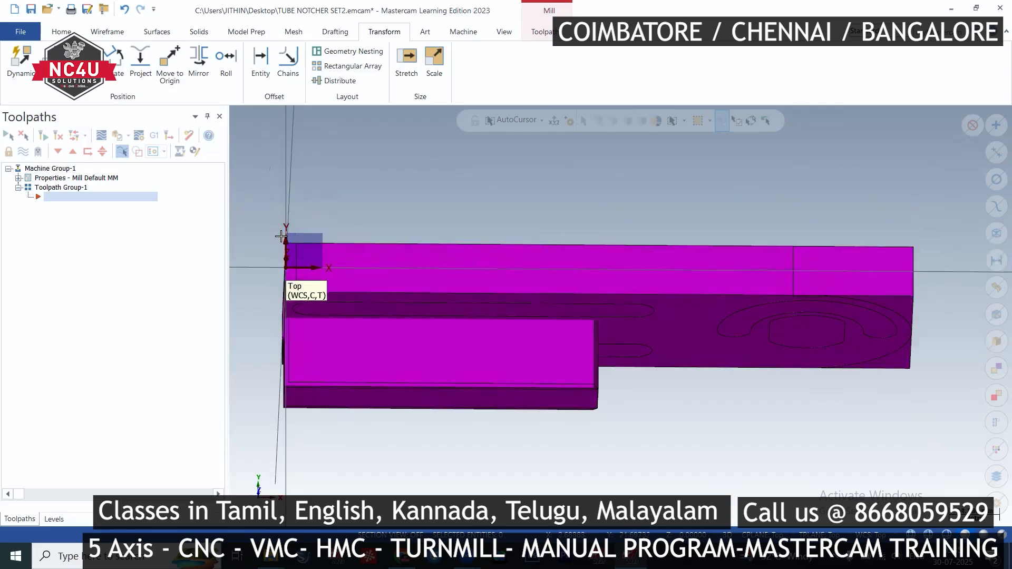
pyautogui.moveTo(341, 183); pyautogui.dragTo(466, 183, button='middle')
pyautogui.scroll(-1, 465, 184)
pyautogui.scroll(3, 303, 256)
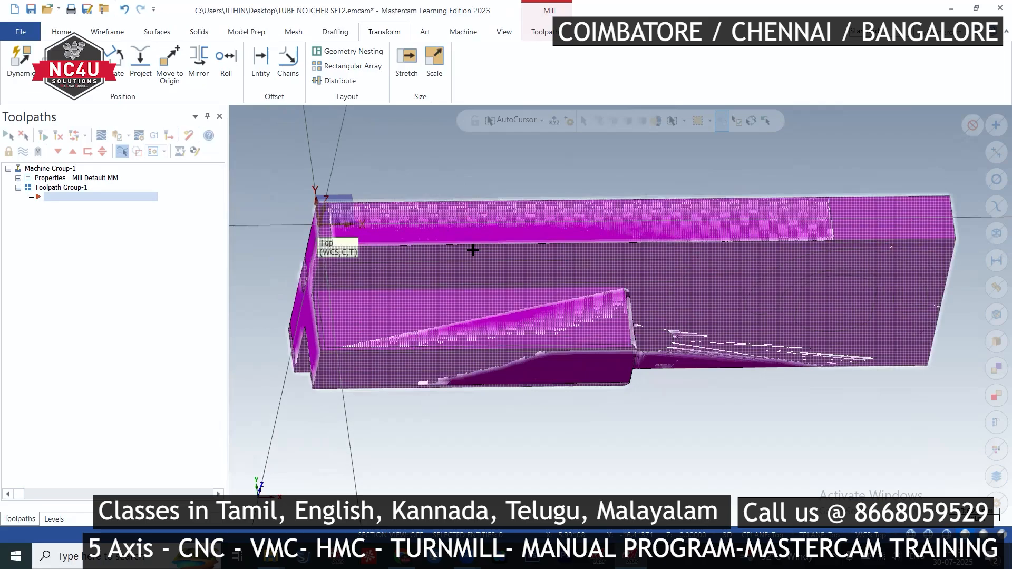
pyautogui.scroll(-1, 469, 249)
# Hide the Mirror1 level, return to the toolpath list and clear the transform colors from the model
pyautogui.click(53, 519)
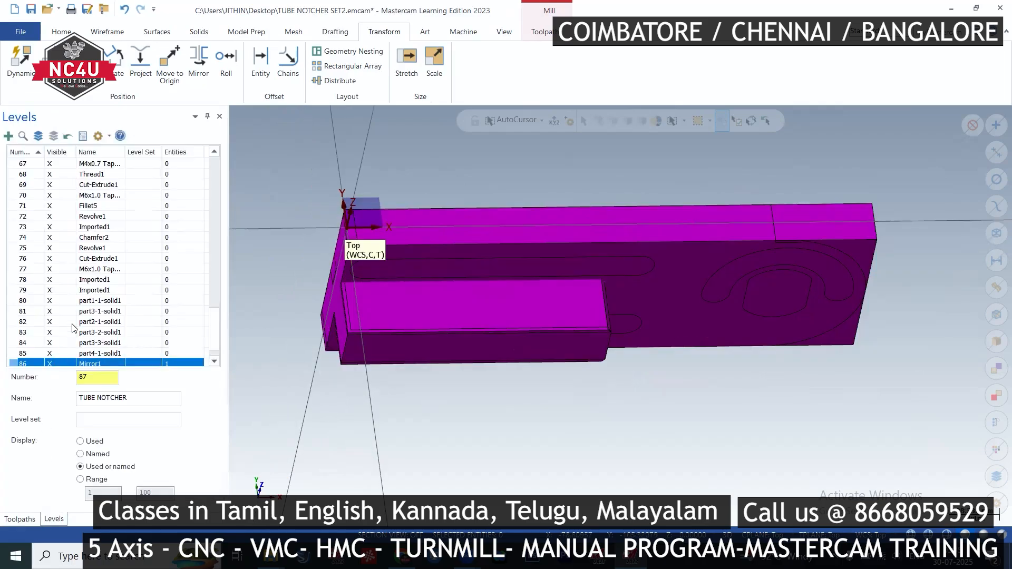
pyautogui.scroll(-1, 69, 334)
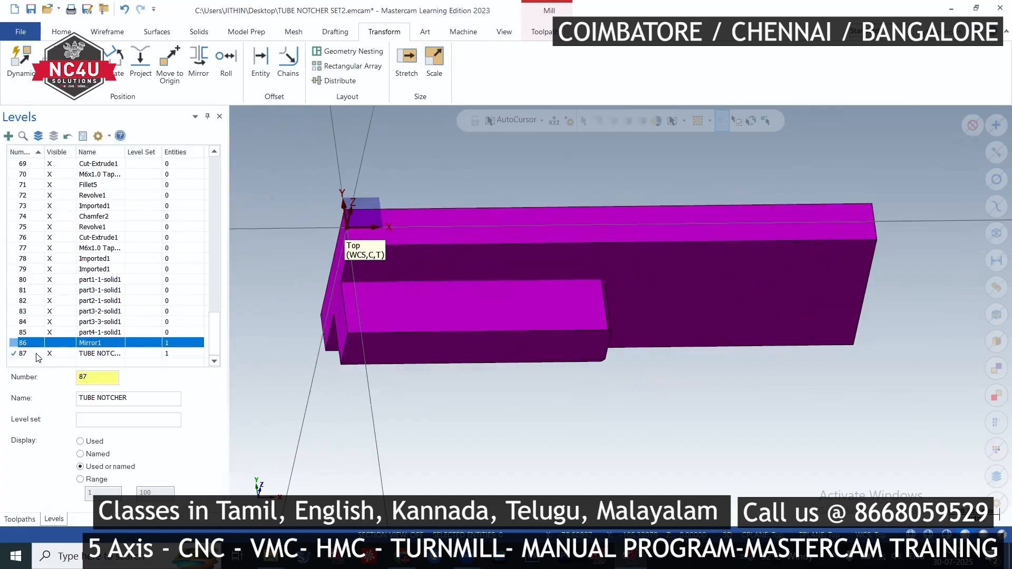
pyautogui.click(20, 519)
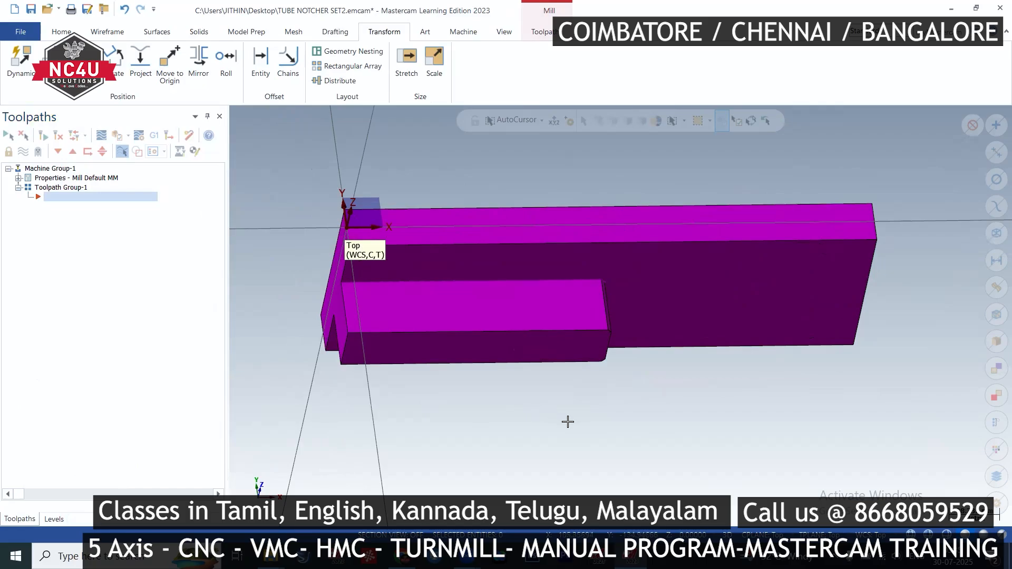
pyautogui.rightClick(625, 413)
pyautogui.click(687, 188)
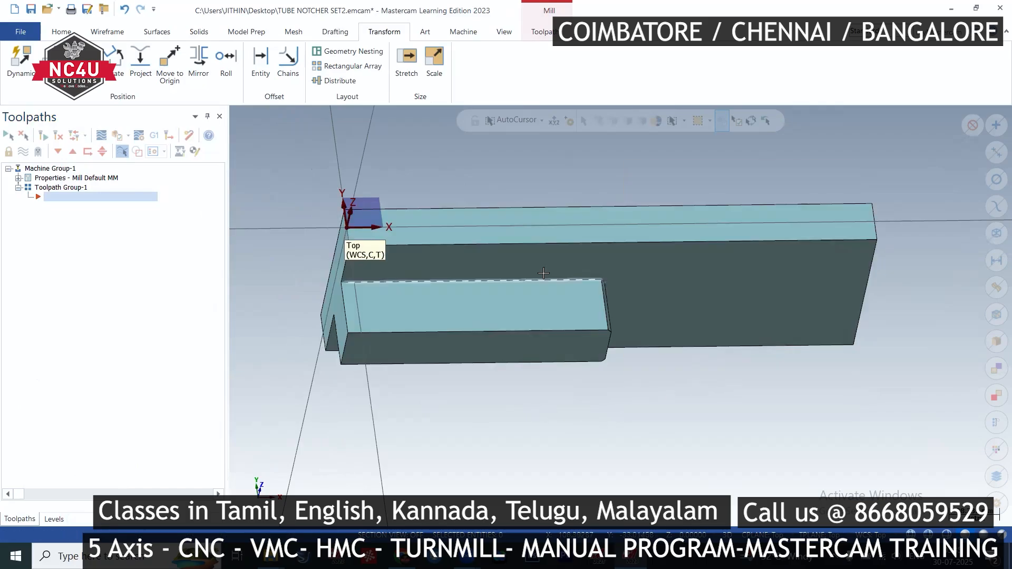
# Select the stock mesh block and clear its colors
pyautogui.click(498, 304)
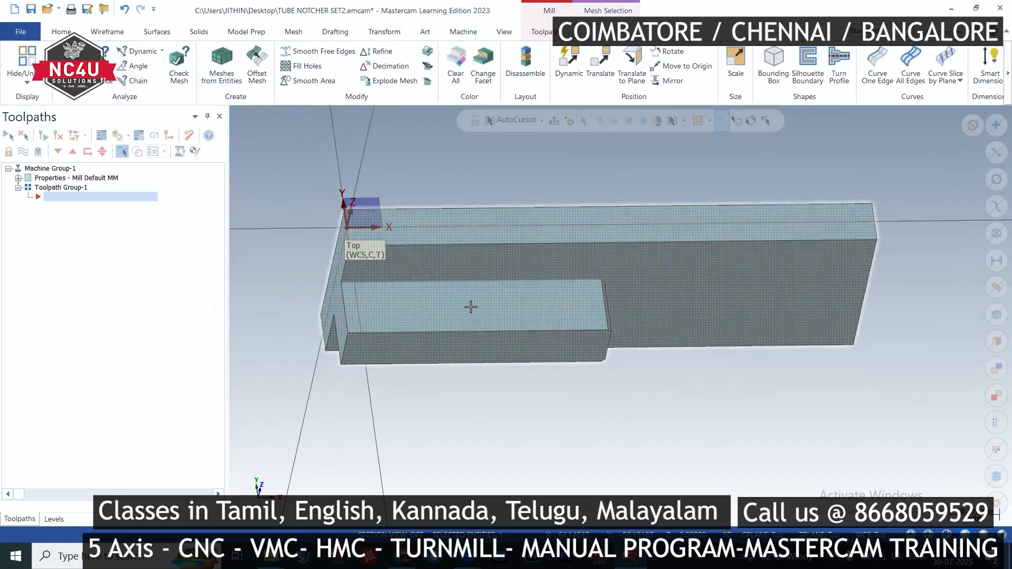
pyautogui.press('Escape')
pyautogui.moveTo(636, 338)
pyautogui.mouseDown(button='middle')
pyautogui.moveTo(538, 296)
pyautogui.moveTo(536, 326)
pyautogui.moveTo(479, 226)
pyautogui.mouseUp(button='middle')
pyautogui.click(457, 230)
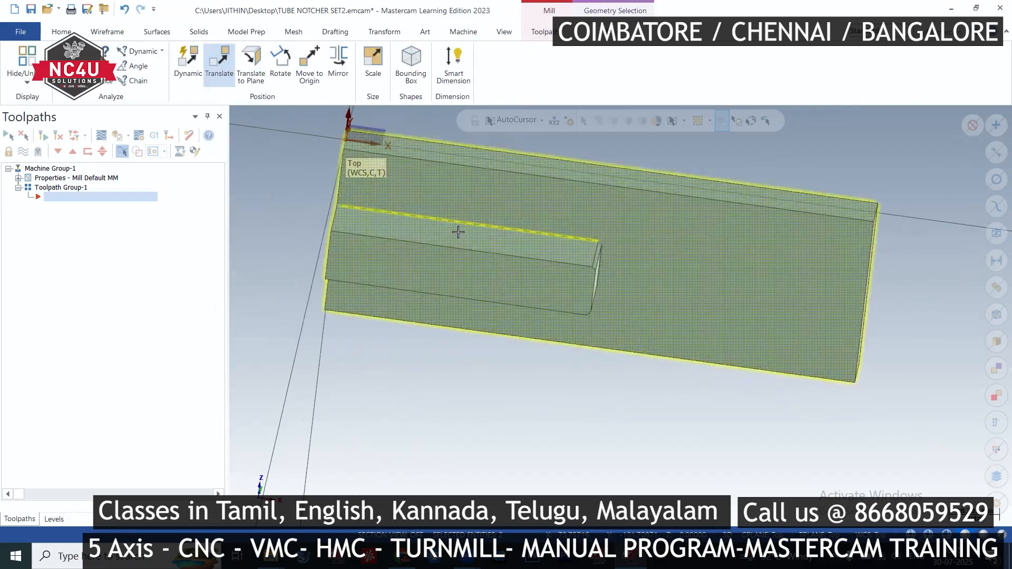
pyautogui.click(459, 219)
pyautogui.scroll(-4, 437, 333)
pyautogui.rightClick(272, 204)
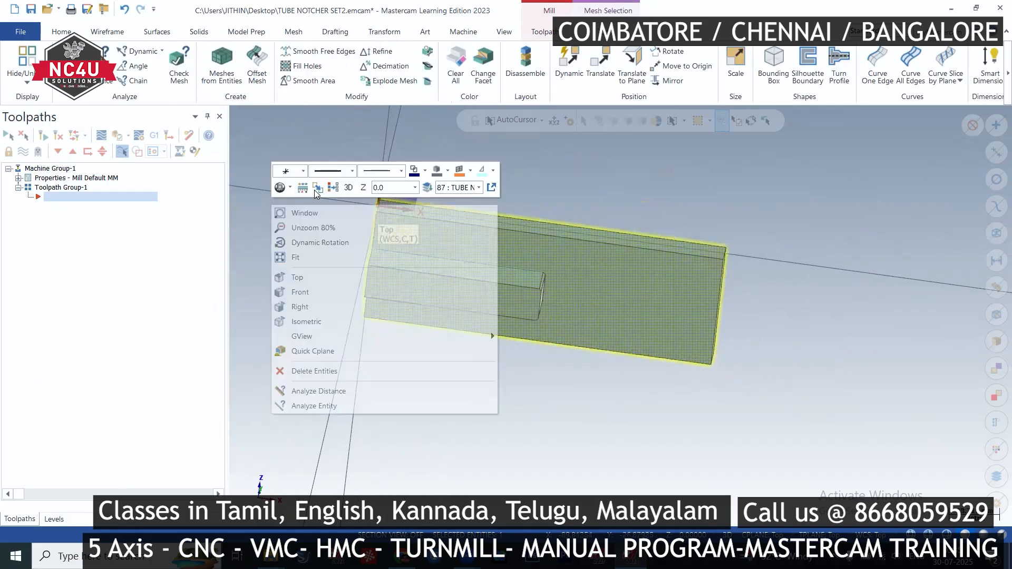
pyautogui.click(332, 188)
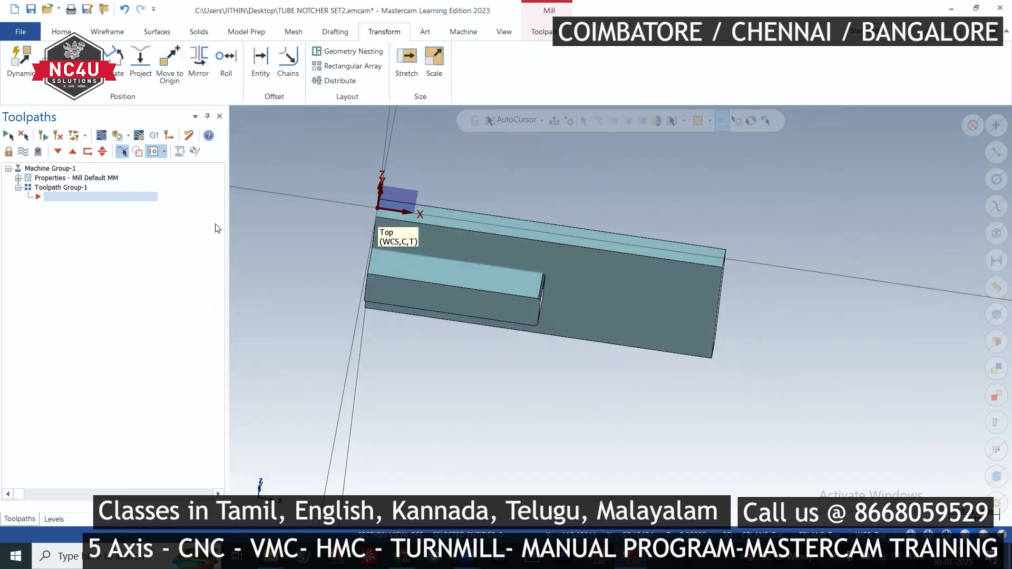
# Expand the machine group properties and open the stock setup
pyautogui.click(19, 179)
pyautogui.click(58, 215)
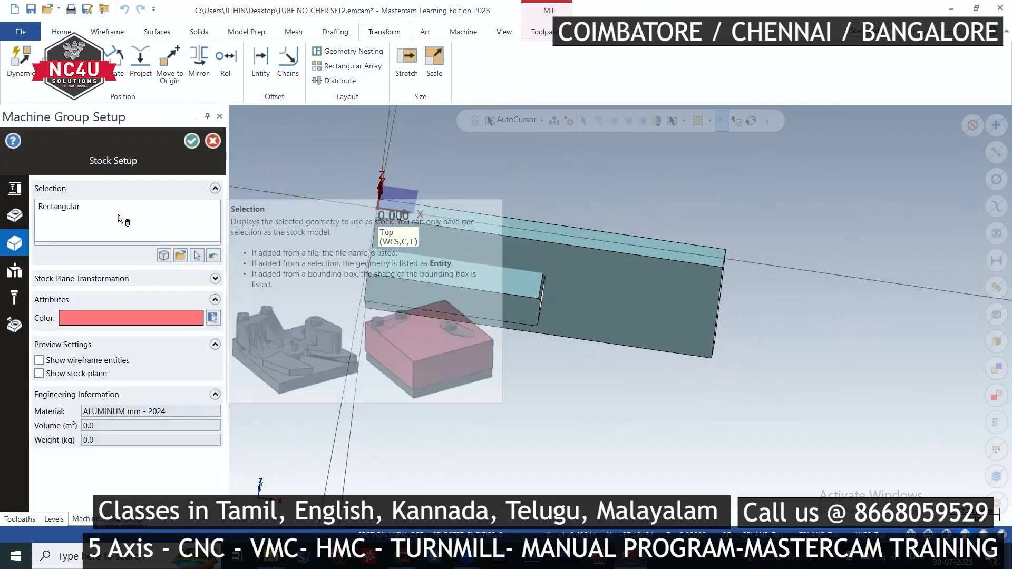
pyautogui.click(111, 207)
pyautogui.rightClick(112, 209)
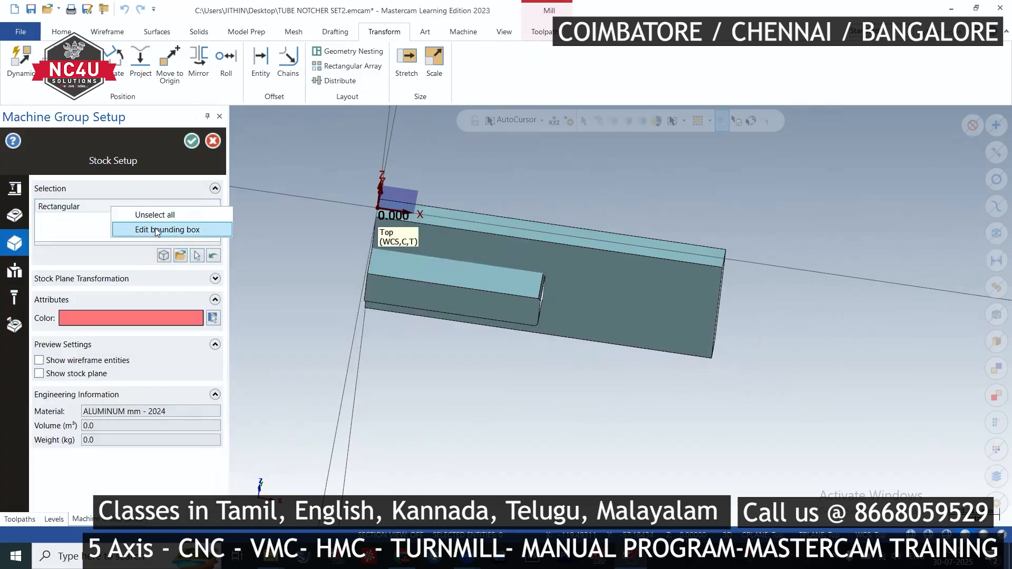
pyautogui.click(157, 218)
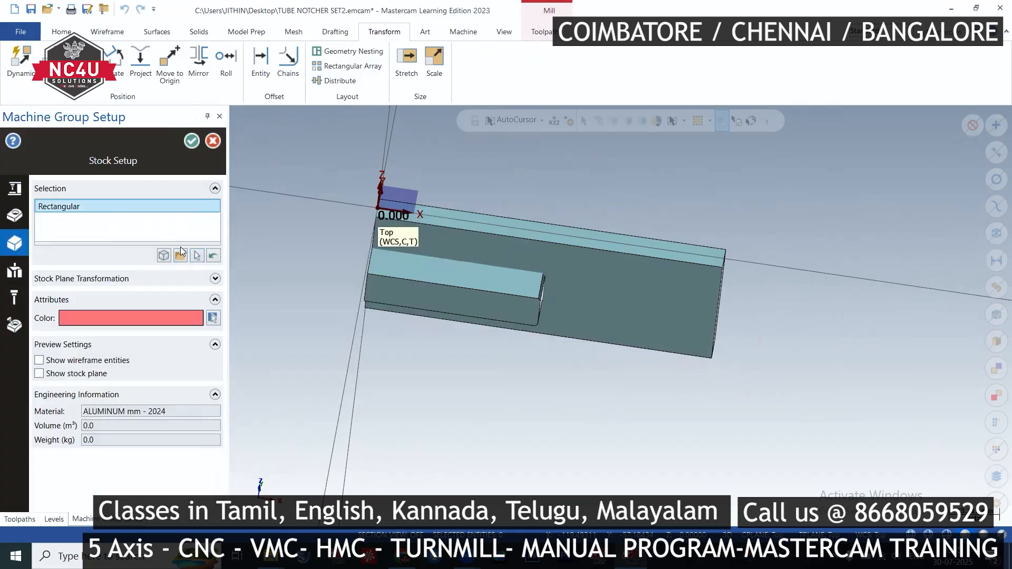
pyautogui.rightClick(121, 221)
pyautogui.click(143, 232)
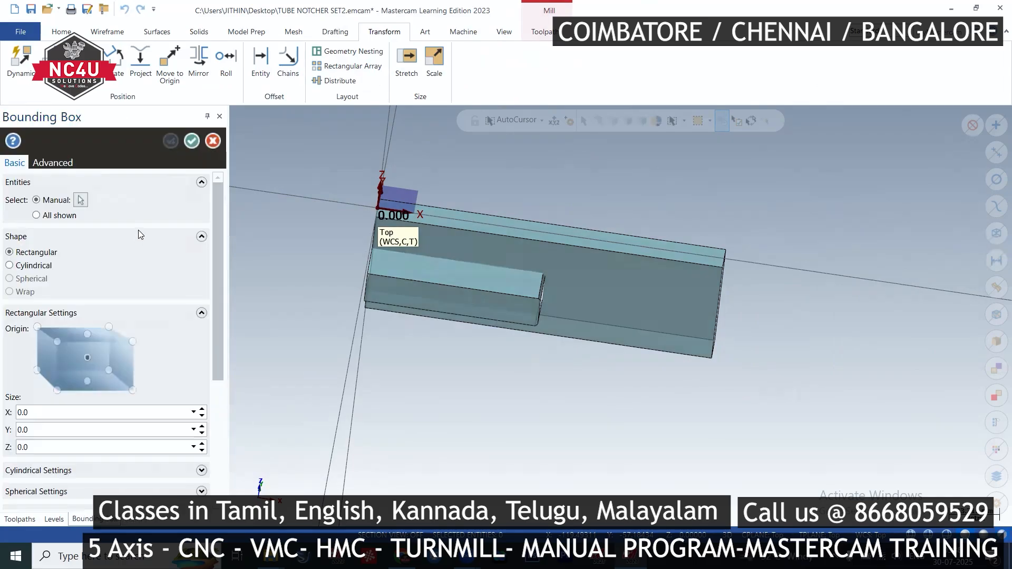
pyautogui.press('Escape')
pyautogui.press('Escape')
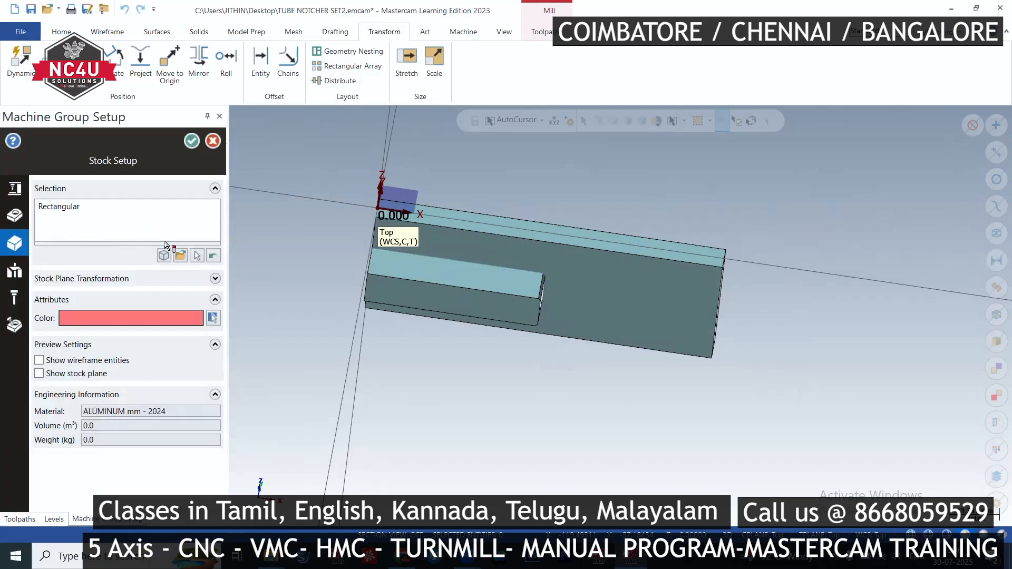
# Define the stock from the displayed stock mesh entity in place of the rectangular stock and accept the setup
pyautogui.click(198, 257)
pyautogui.click(436, 262)
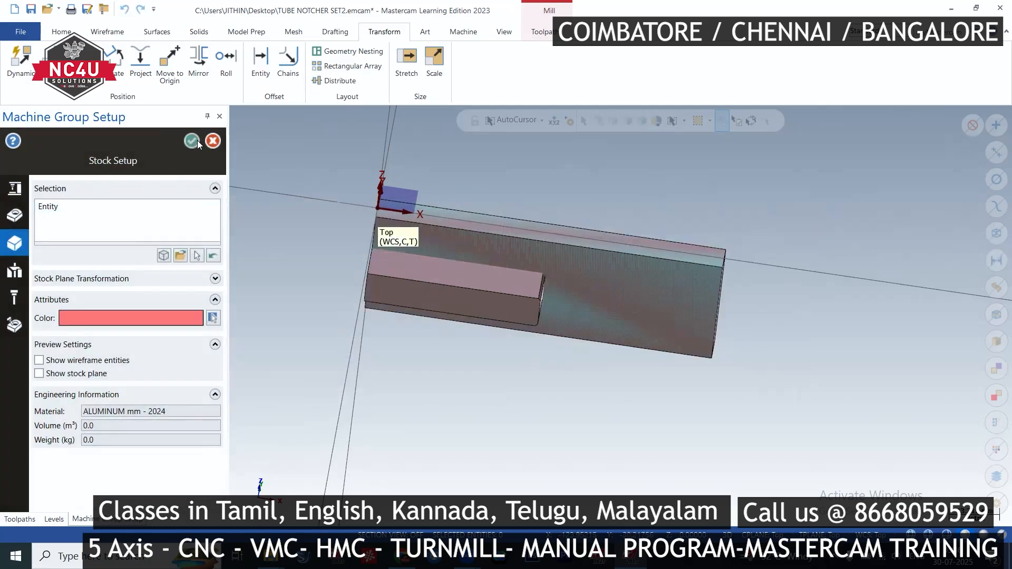
pyautogui.click(192, 141)
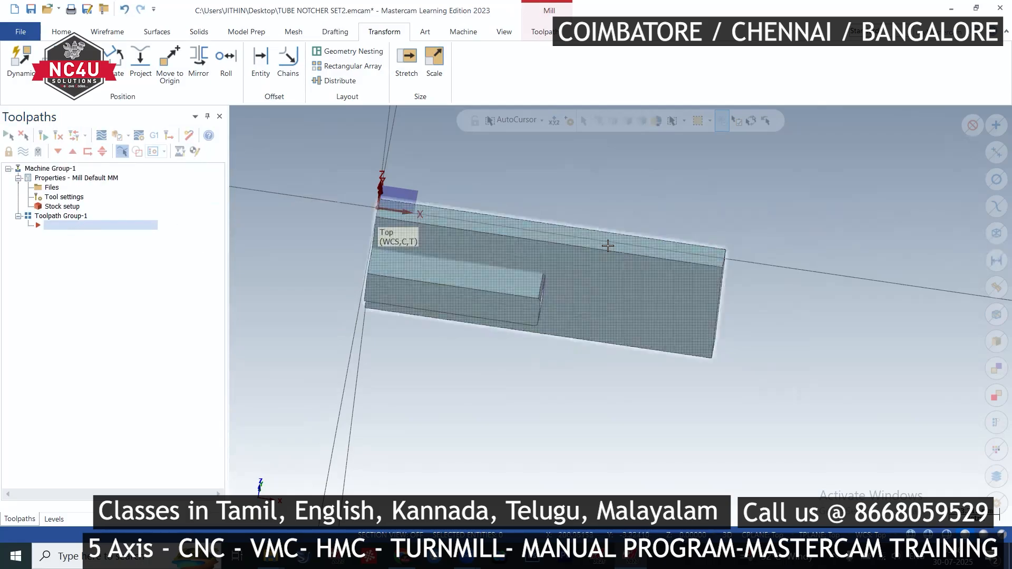
# Make Mirror1 the active level, hide the TUBE NOTCHER level and show the part in the Top view
pyautogui.click(49, 516)
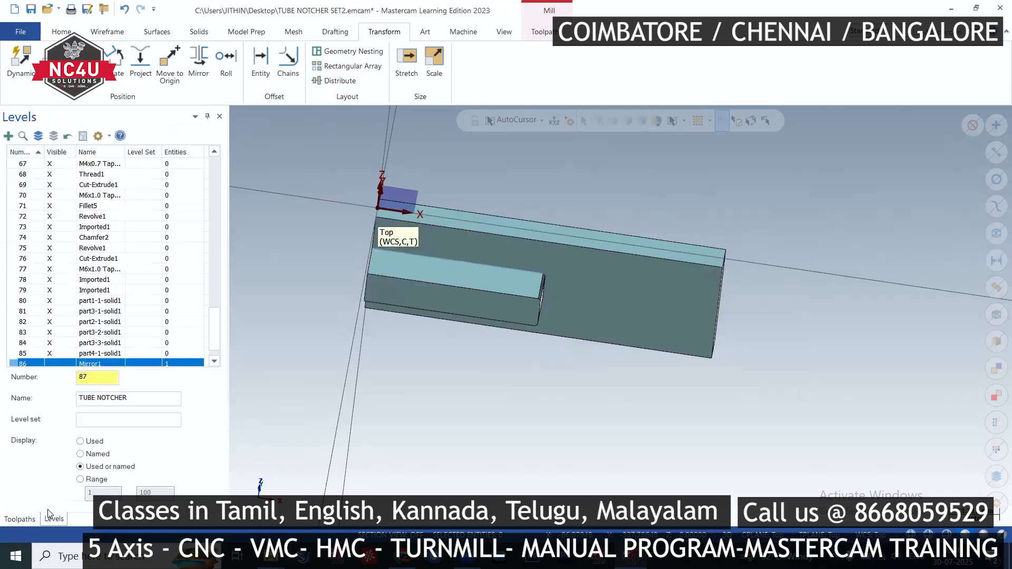
pyautogui.scroll(-1, 61, 359)
pyautogui.click(51, 345)
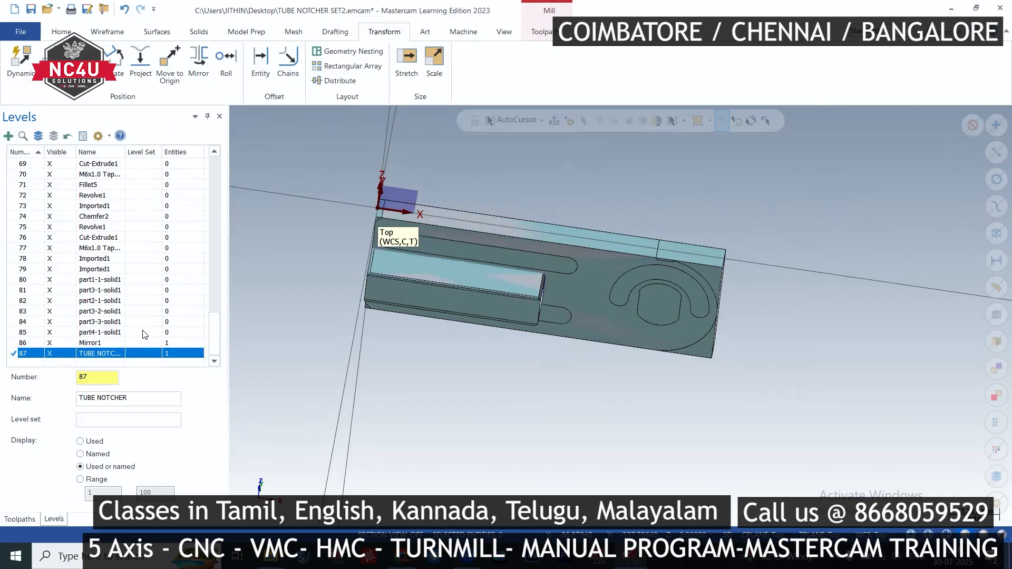
pyautogui.click(22, 343)
pyautogui.click(50, 353)
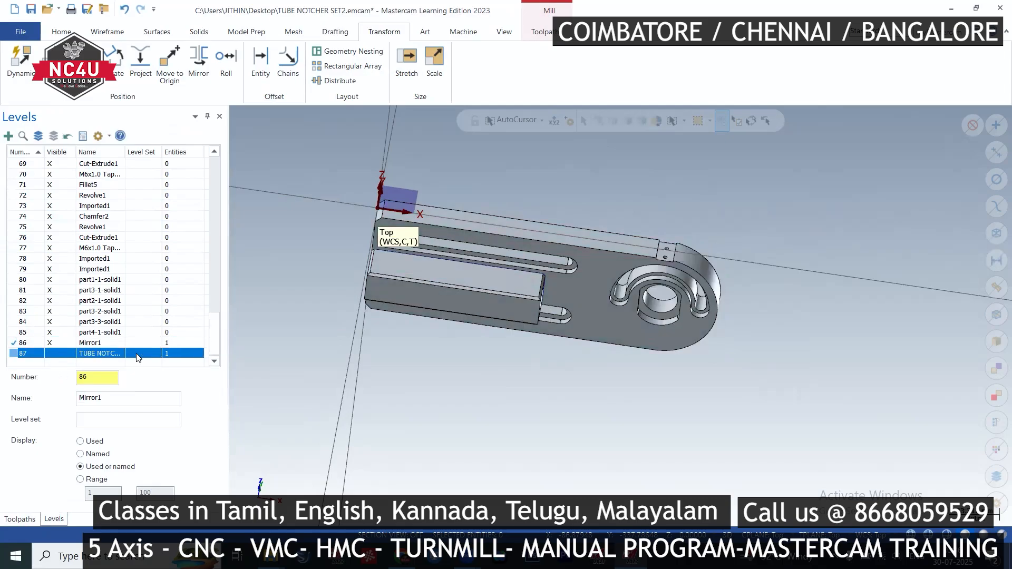
pyautogui.rightClick(602, 198)
pyautogui.click(625, 268)
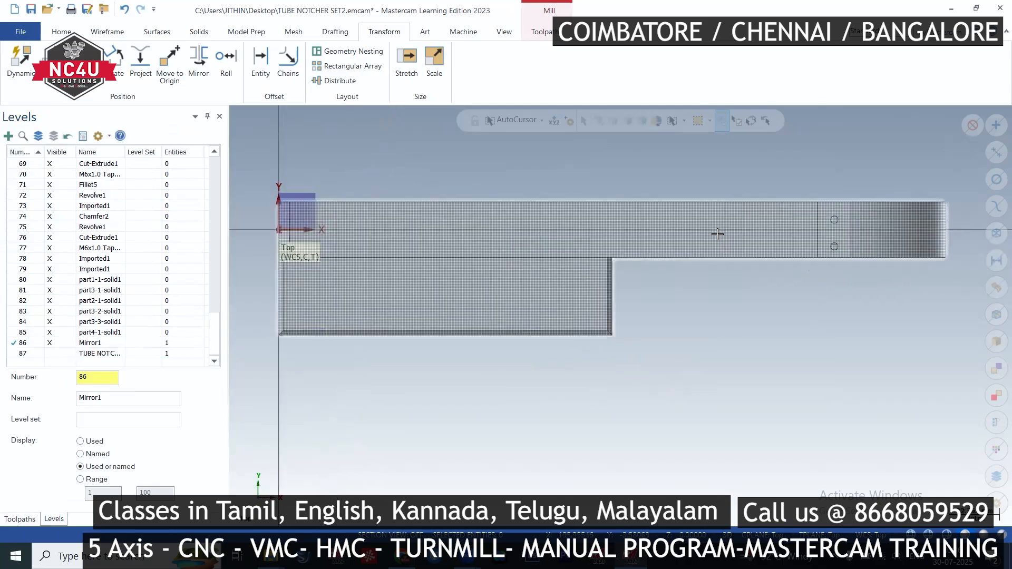
# Start a Drill toolpath in Toolpath Group-1 on the two 3.3 mm holes in the plate's narrow edge near its rounded end
pyautogui.scroll(2, 722, 265)
pyautogui.scroll(2, 722, 265)
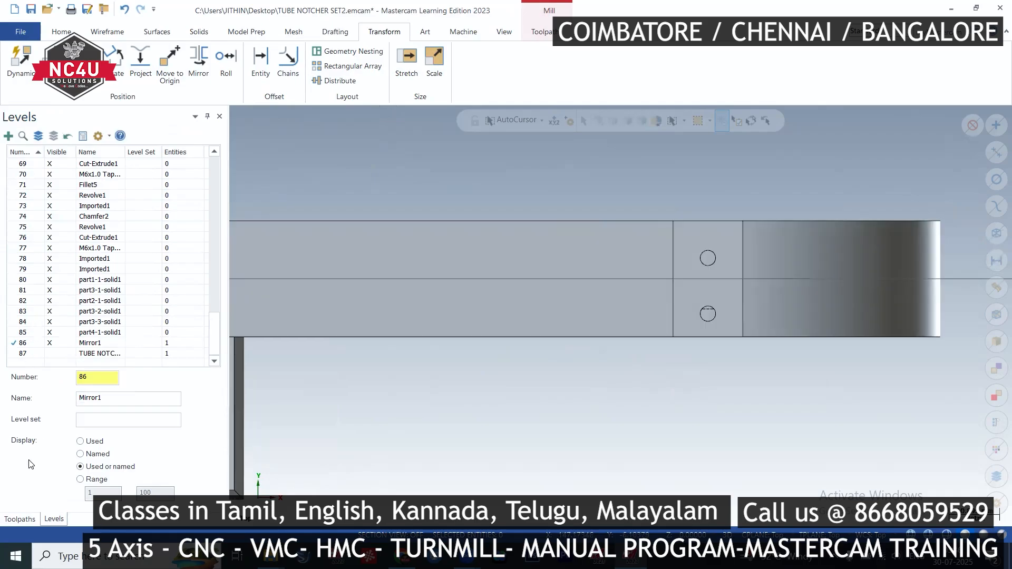
pyautogui.click(20, 520)
pyautogui.rightClick(86, 228)
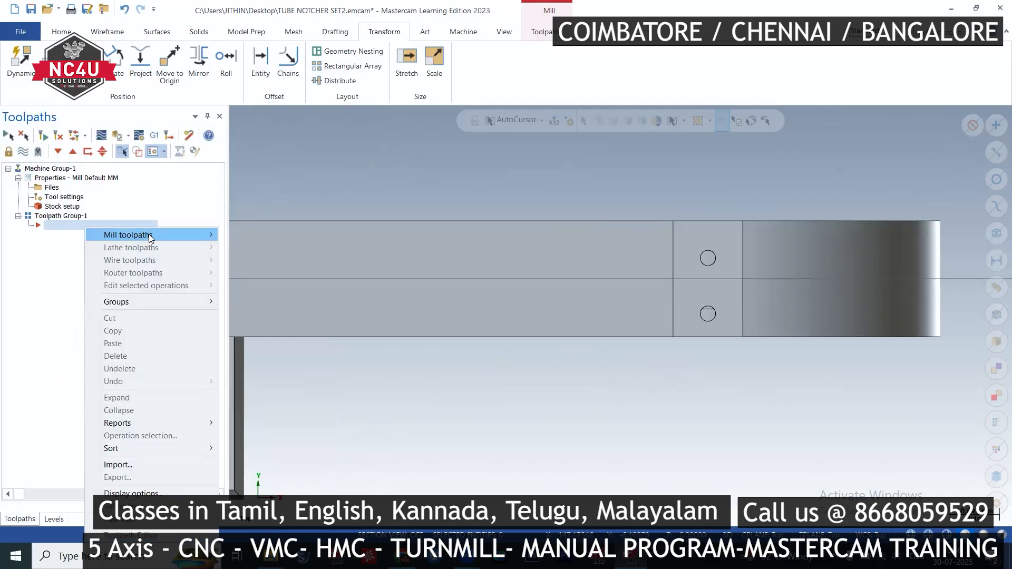
pyautogui.moveTo(150, 238)
pyautogui.click(265, 214)
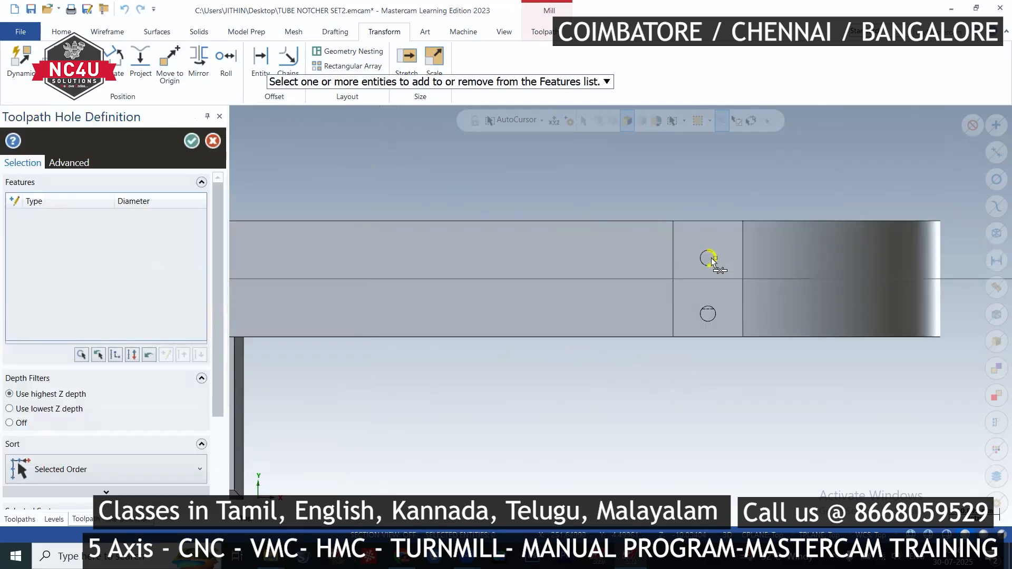
pyautogui.moveTo(506, 343); pyautogui.dragTo(621, 316, button='middle')
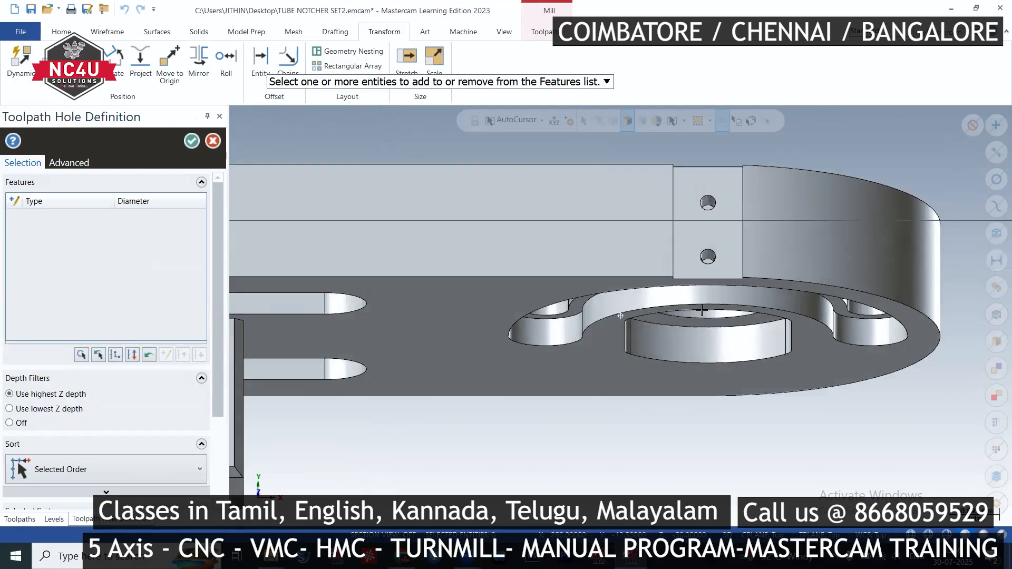
pyautogui.moveTo(702, 310); pyautogui.dragTo(715, 210, button='middle')
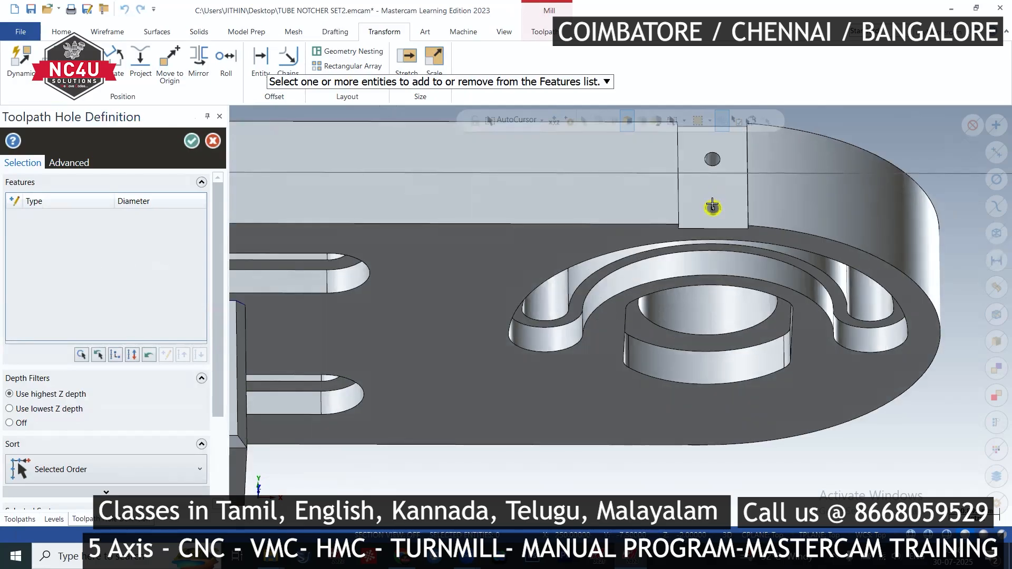
pyautogui.click(713, 207)
pyautogui.click(713, 159)
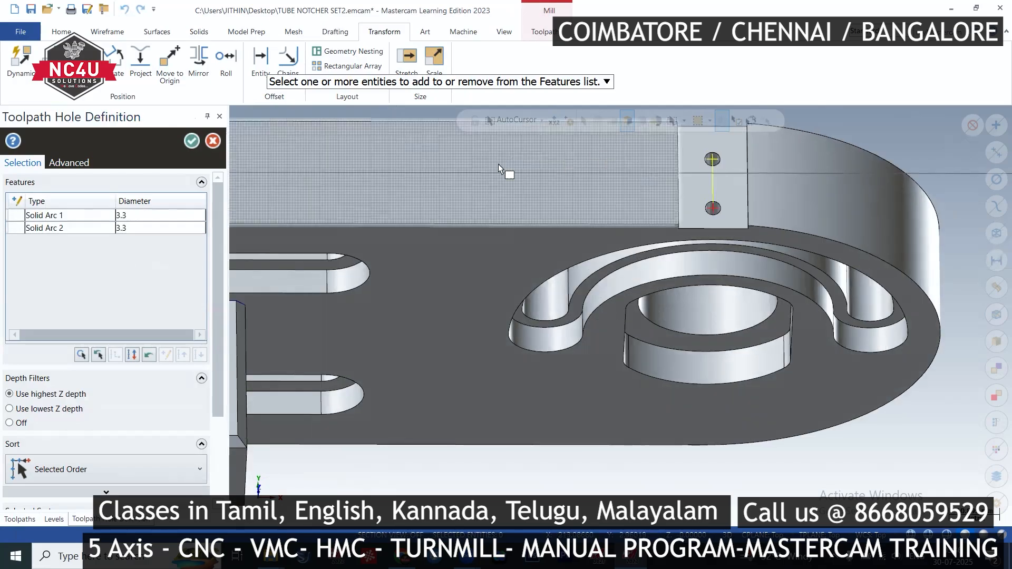
pyautogui.click(192, 141)
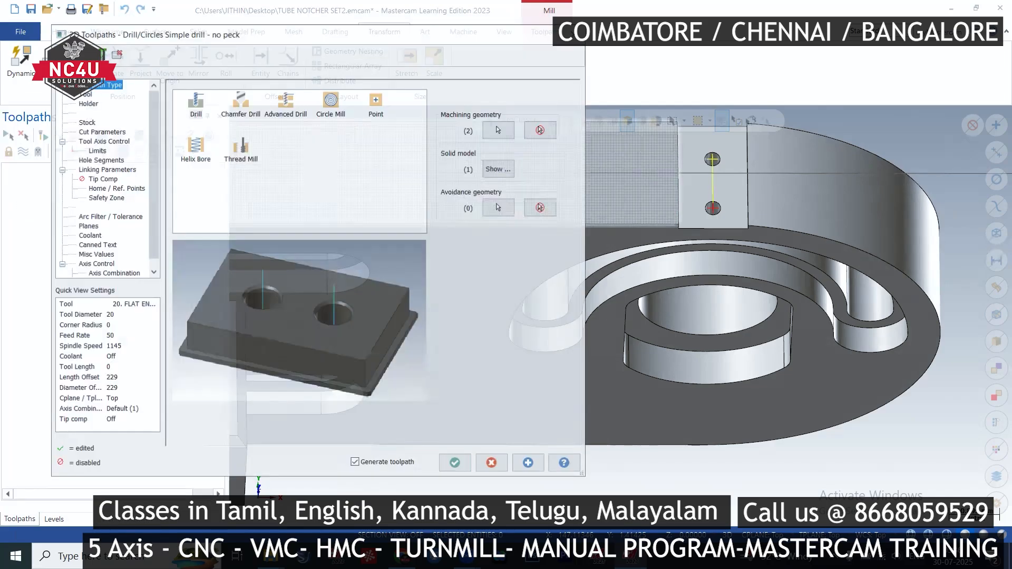
# Create a new drill tool with a 3.3 mm diameter for the operation
pyautogui.click(87, 95)
pyautogui.rightClick(294, 118)
pyautogui.click(321, 138)
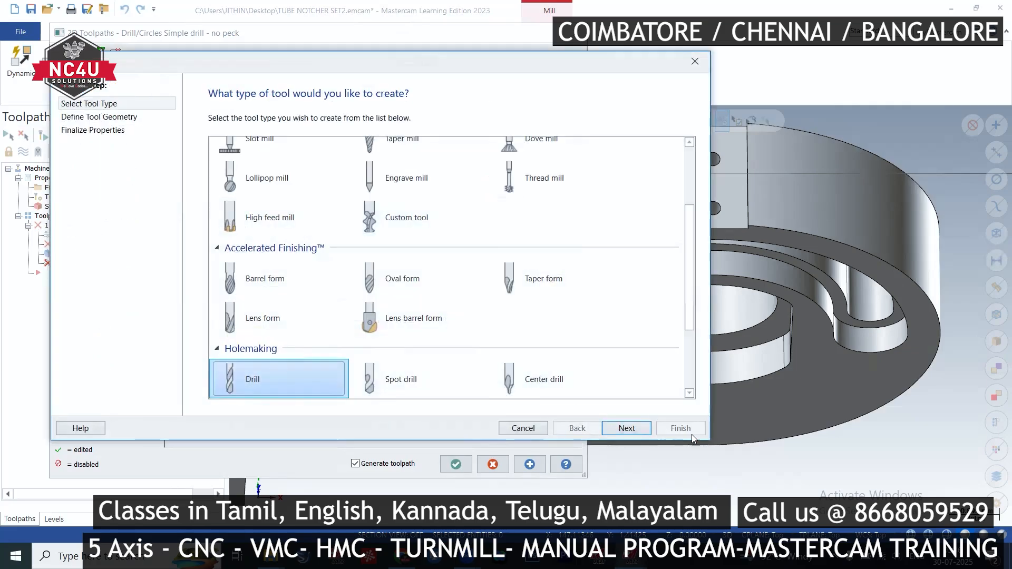
pyautogui.click(639, 429)
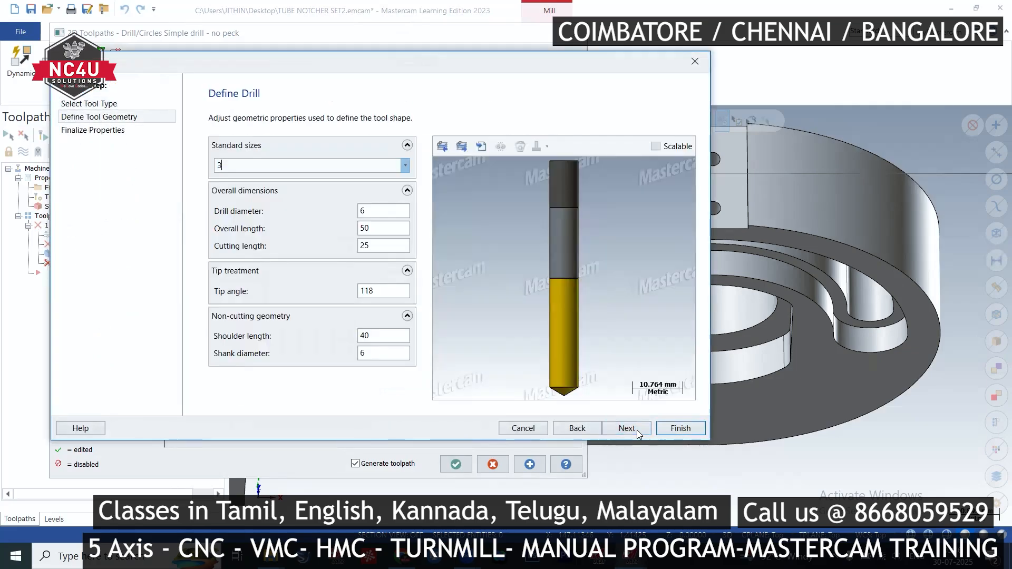
pyautogui.write('3.')
pyautogui.doubleClick(377, 210)
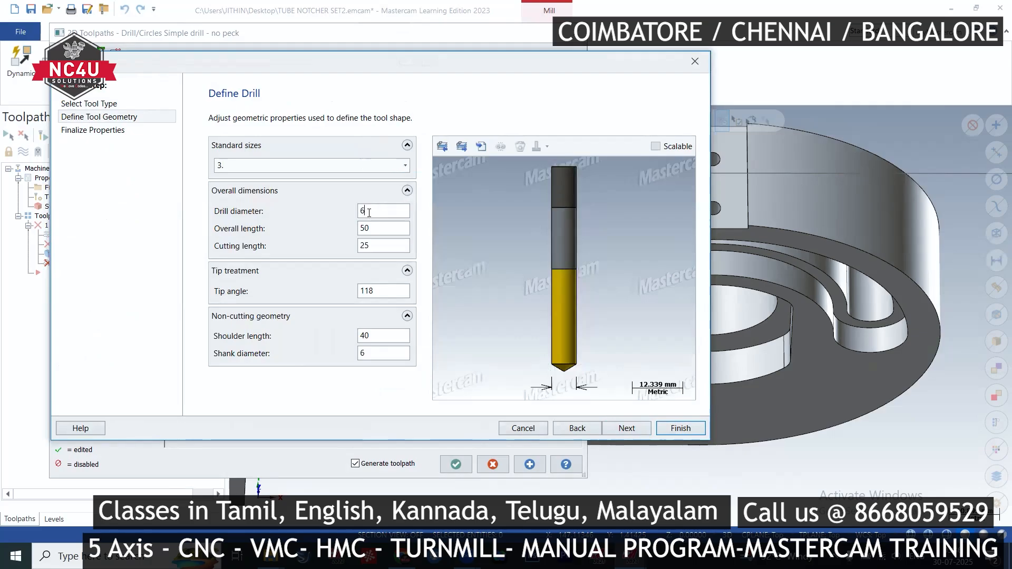
pyautogui.write('3.3')
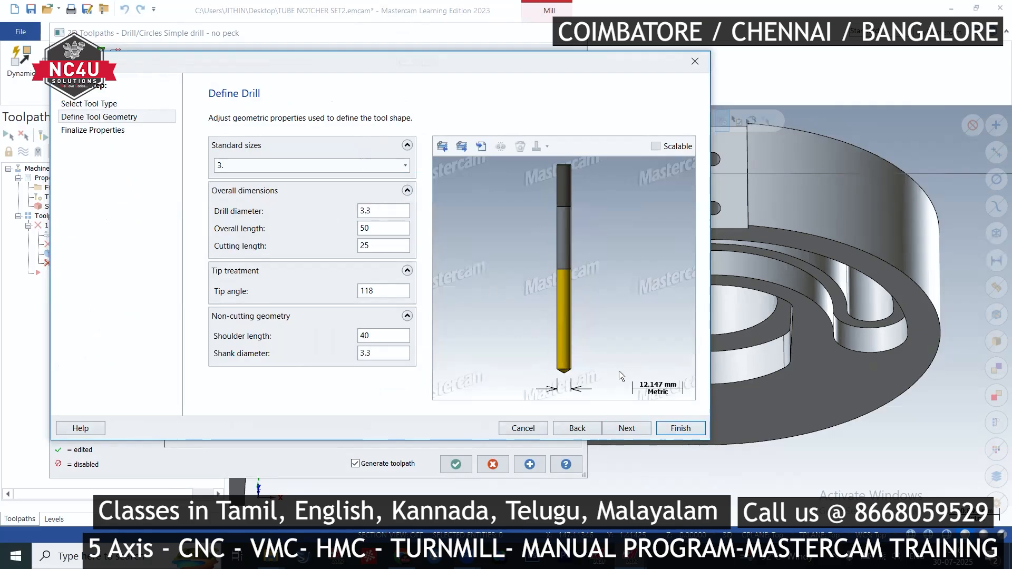
pyautogui.click(681, 428)
# Set the linking parameters to absolute with retract 3, top of stock 0 and depth -12, and generate the drill toolpath
pyautogui.click(100, 131)
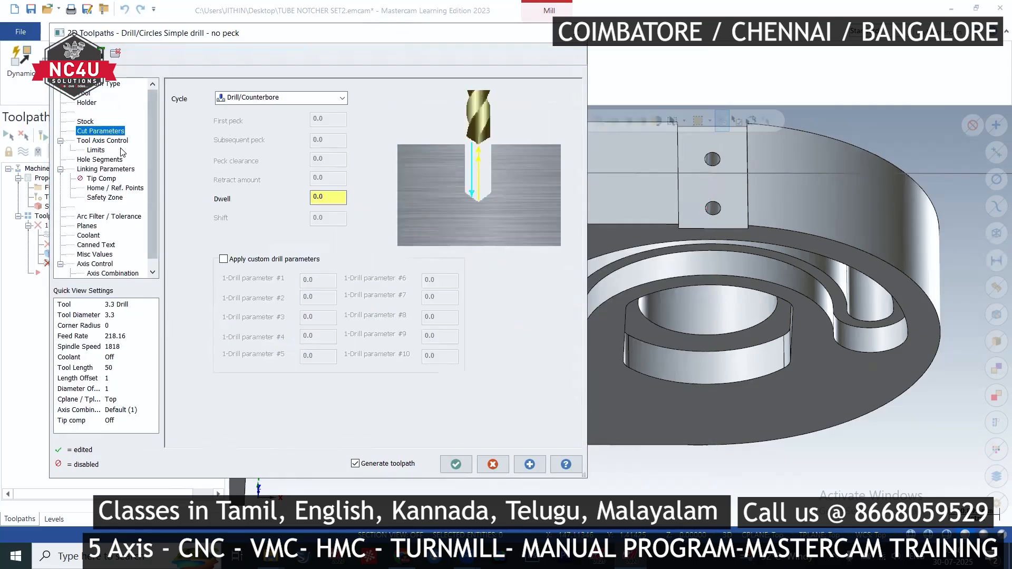
pyautogui.click(101, 170)
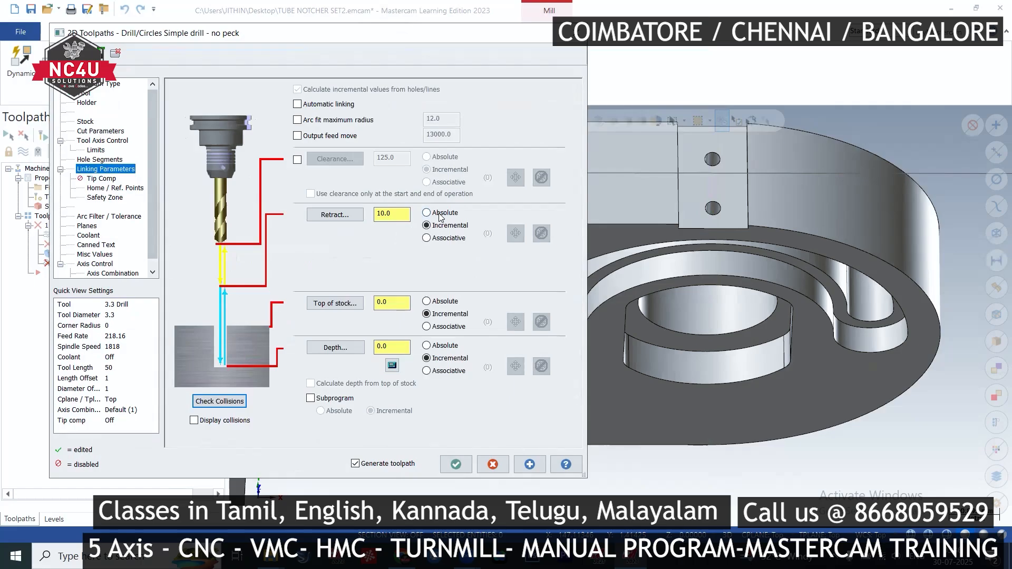
pyautogui.click(343, 345)
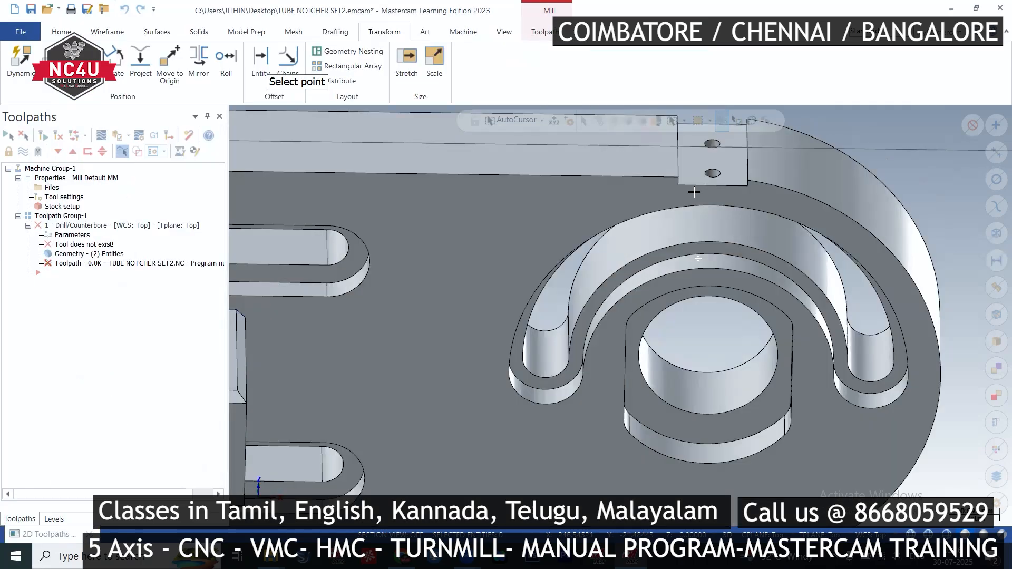
pyautogui.click(714, 212)
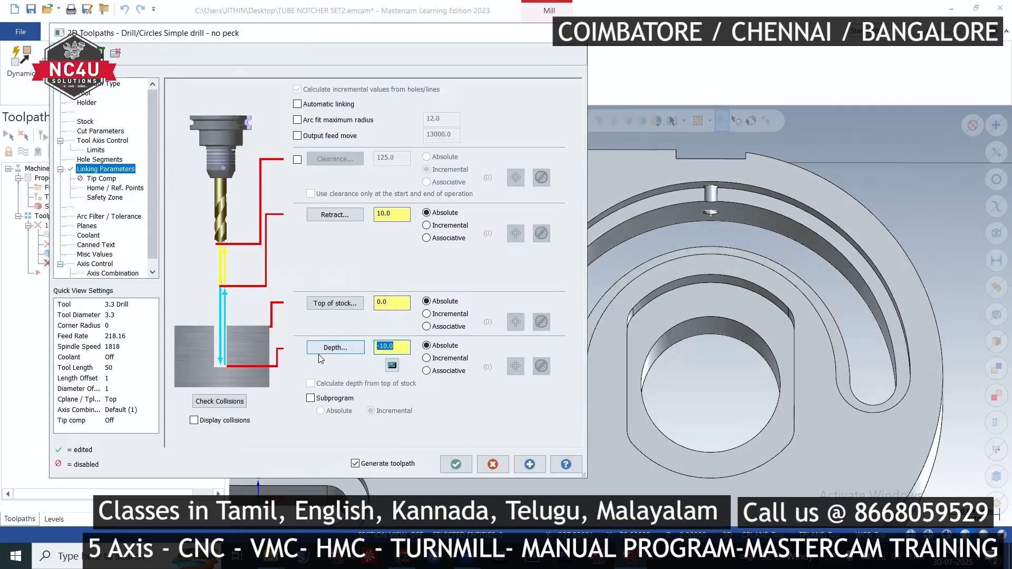
pyautogui.write('-')
pyautogui.moveTo(395, 214); pyautogui.dragTo(356, 221)
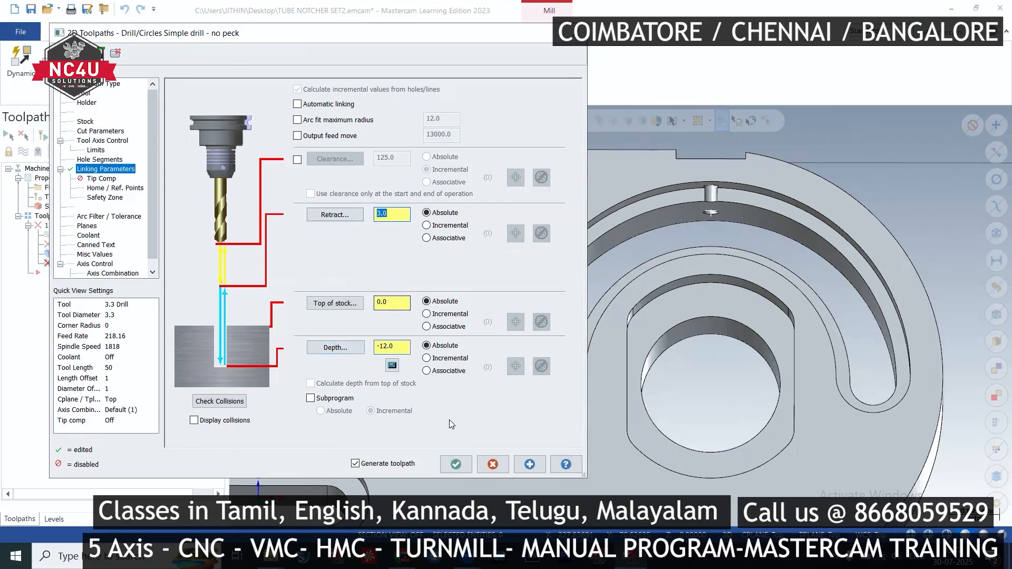
pyautogui.click(454, 463)
# Verify the drilling operation on the stock in Mastercam Simulator, viewing the tool and the holes from several angles
pyautogui.scroll(-3, 635, 341)
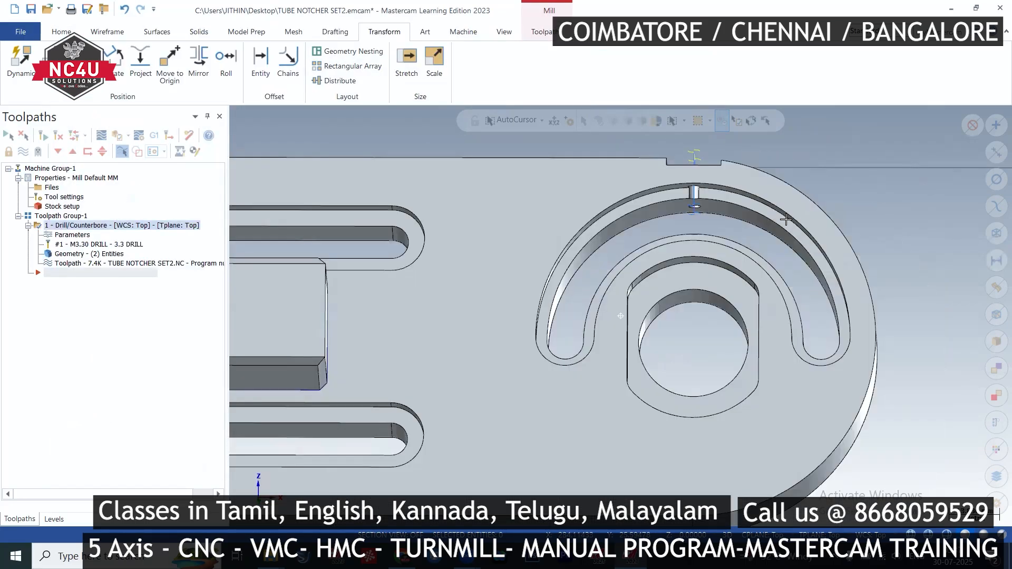
pyautogui.click(120, 137)
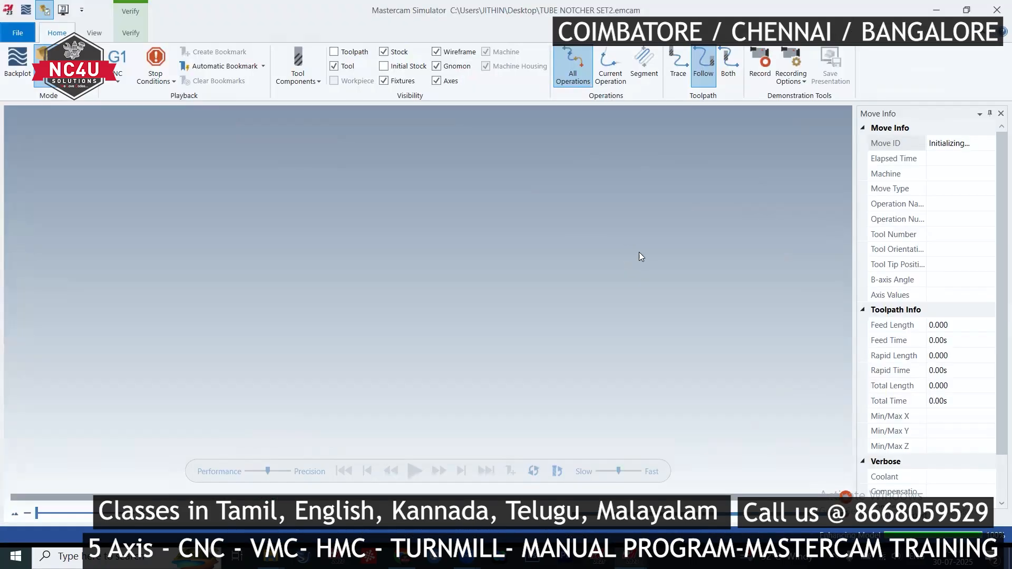
pyautogui.scroll(5, 637, 252)
pyautogui.scroll(-4, 635, 251)
pyautogui.scroll(4, 520, 208)
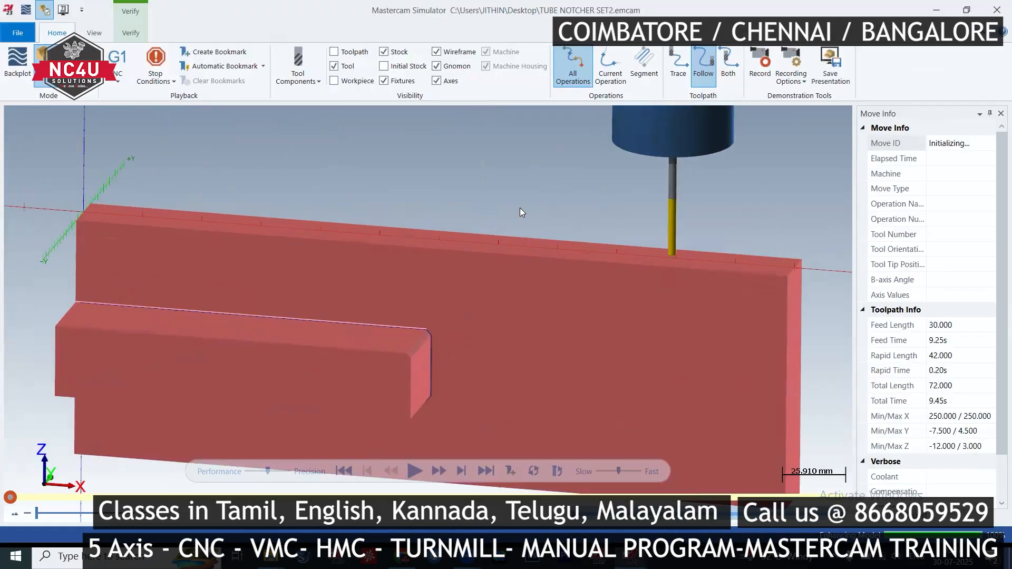
pyautogui.scroll(-2, 580, 203)
pyautogui.moveTo(580, 203)
pyautogui.mouseDown(button='middle')
pyautogui.moveTo(558, 203)
pyautogui.moveTo(571, 208)
pyautogui.mouseUp(button='middle')
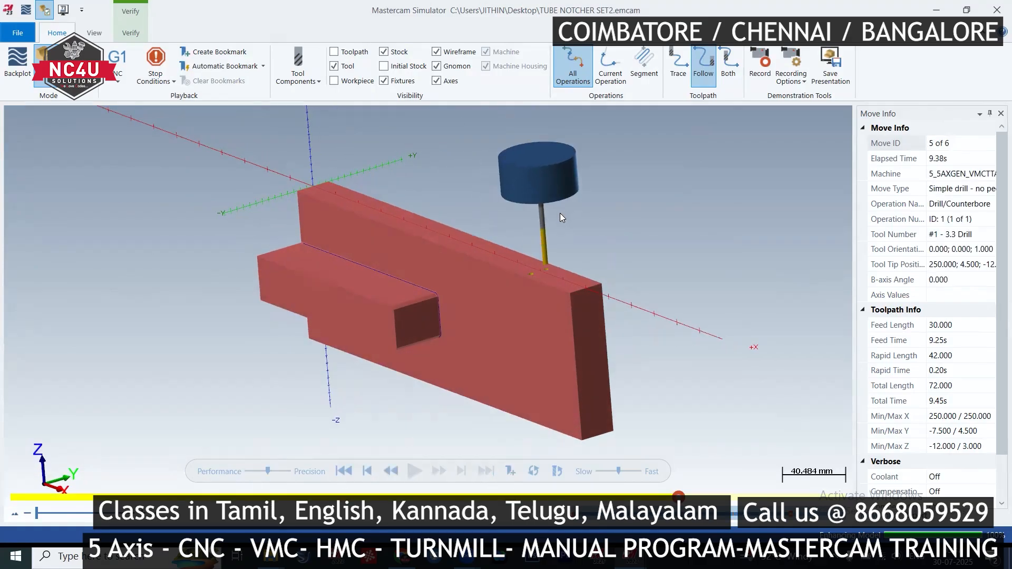
# Inspect the two drilled edge holes on the simulated stock up close, then close the simulator
pyautogui.scroll(3, 499, 251)
pyautogui.scroll(-2, 499, 251)
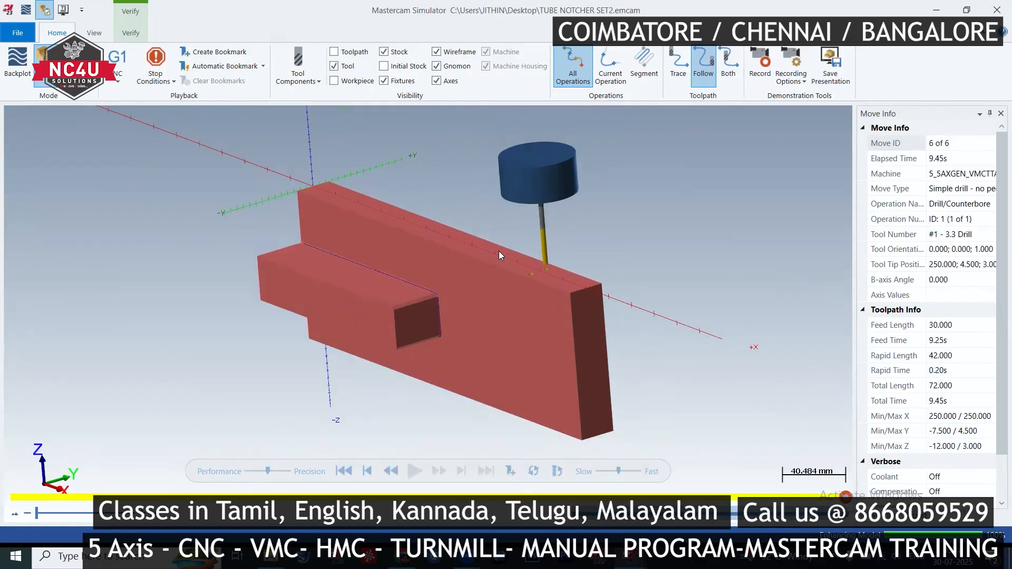
pyautogui.scroll(3, 510, 242)
pyautogui.scroll(-1, 682, 167)
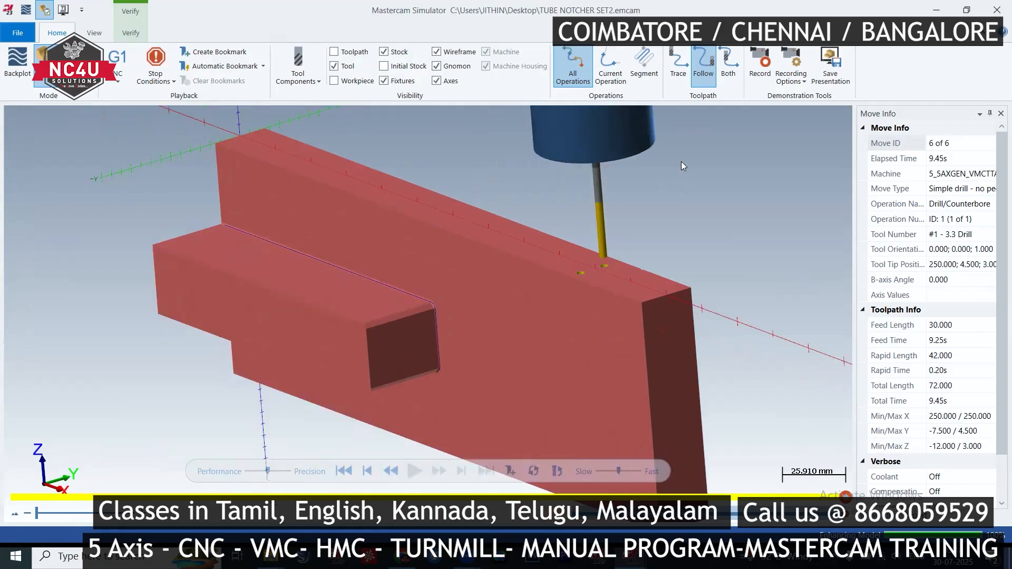
pyautogui.click(997, 15)
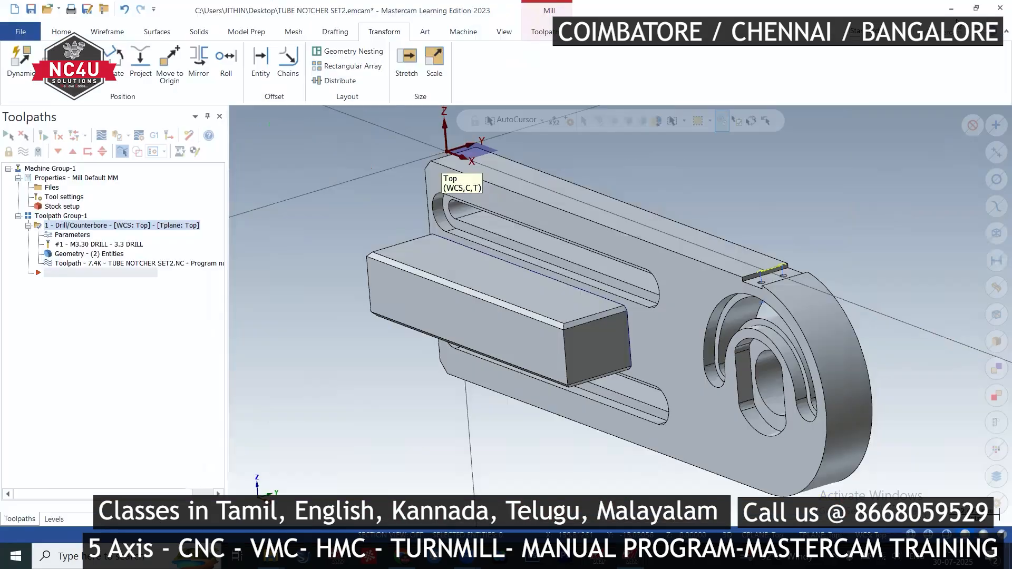
# View the part from the top, then return it to the isometric view
pyautogui.rightClick(640, 177)
pyautogui.click(659, 248)
pyautogui.rightClick(638, 186)
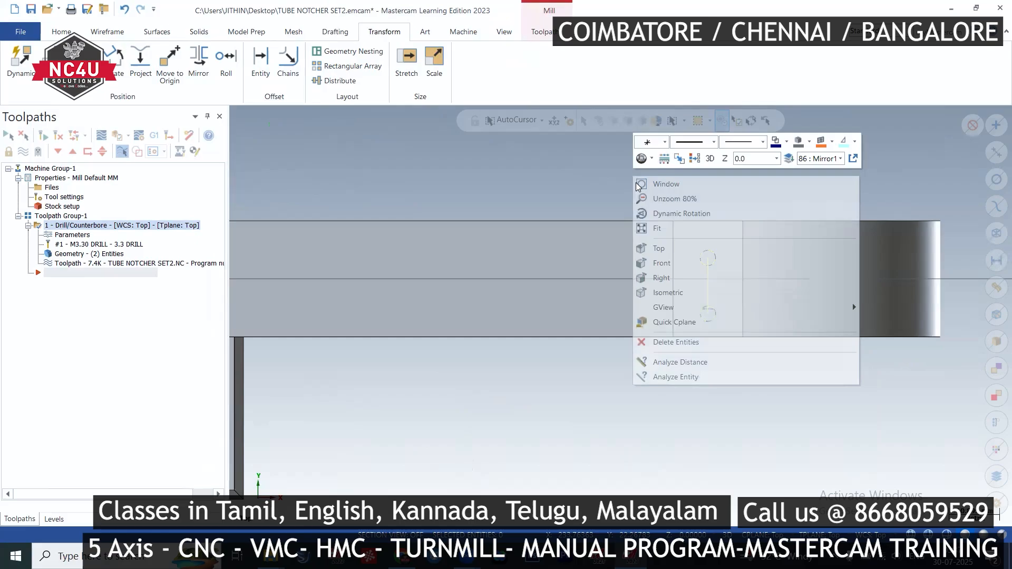
pyautogui.click(668, 293)
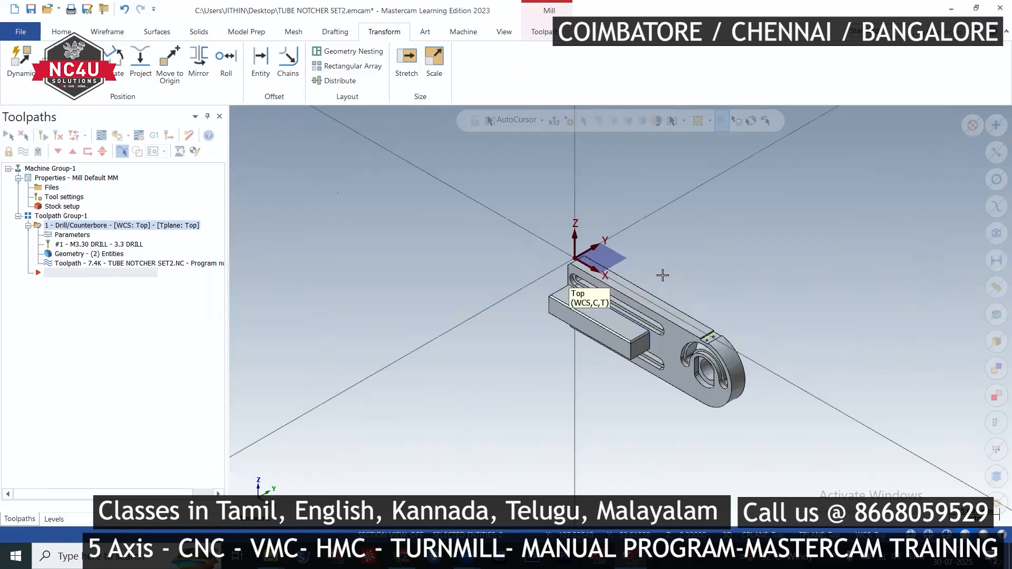
pyautogui.hotkey('ctrl', 's')
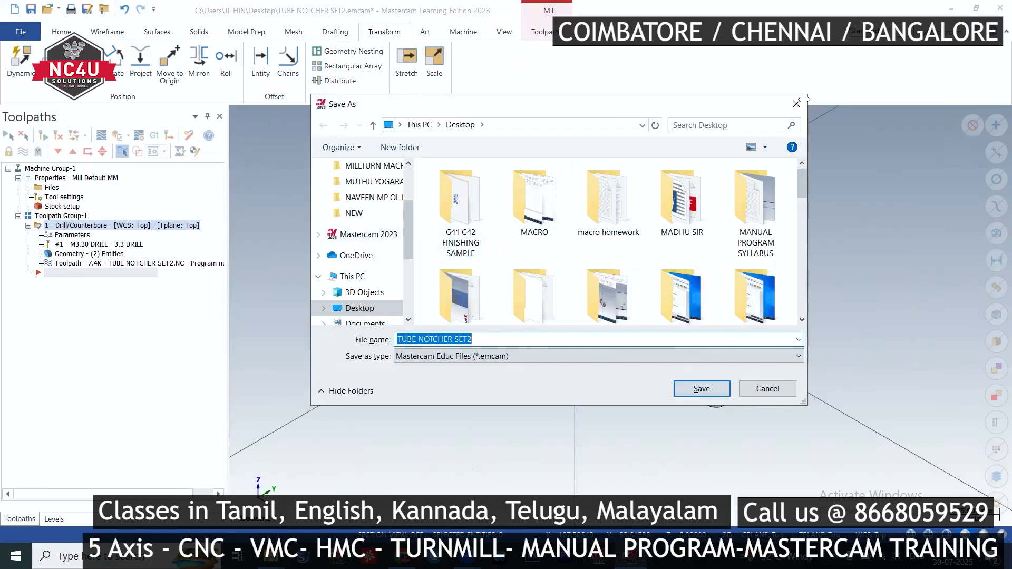
pyautogui.click(798, 102)
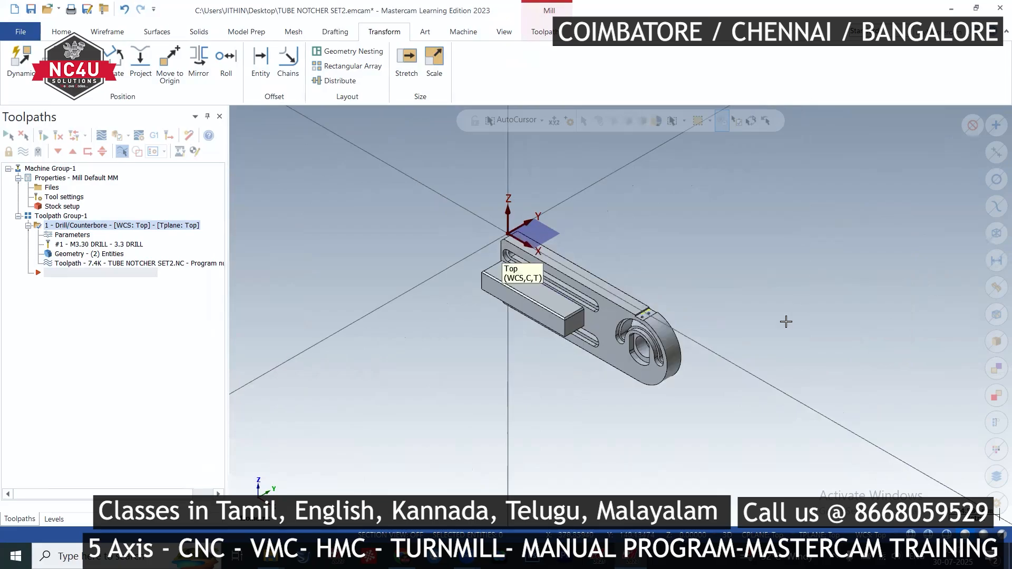
pyautogui.scroll(2, 630, 377)
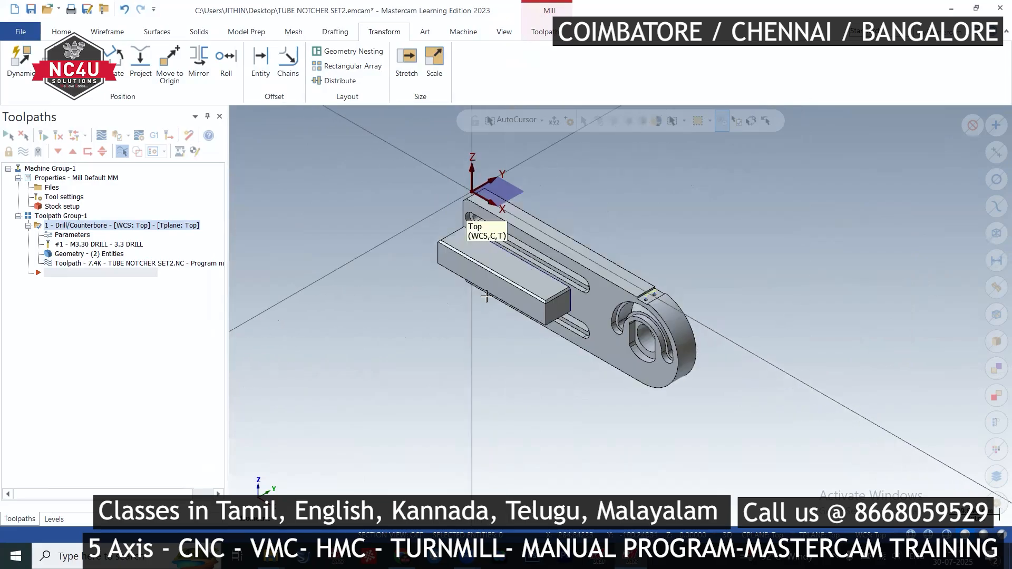
# Review the stock setup of Machine Group-1 and leave it
pyautogui.click(59, 208)
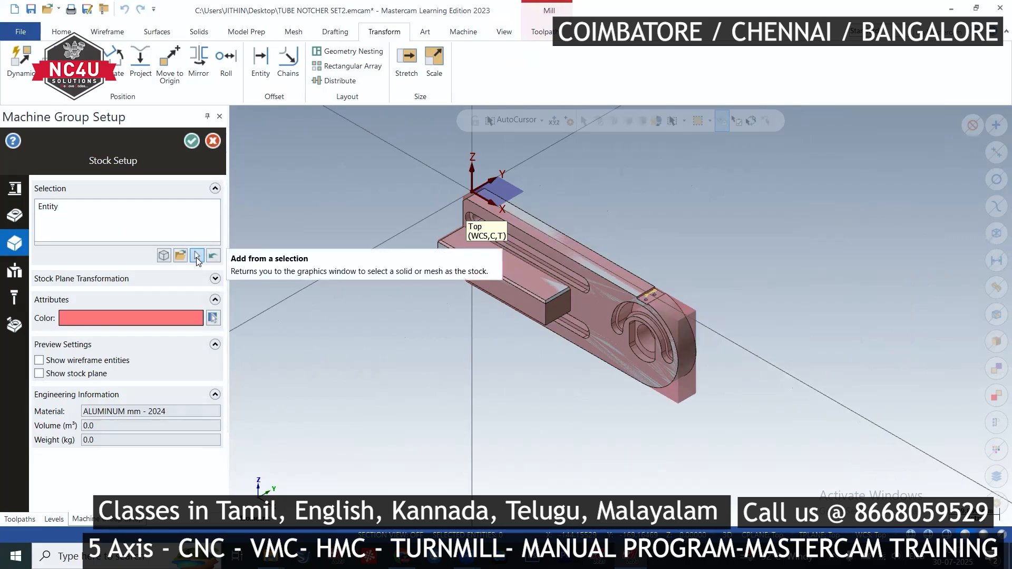
pyautogui.click(75, 208)
pyautogui.press('Escape')
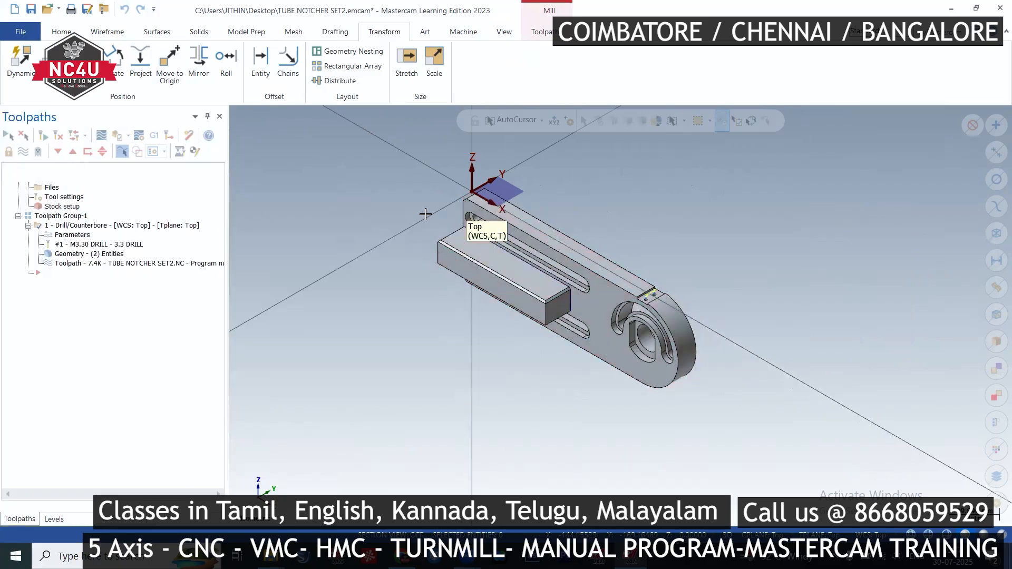
pyautogui.click(554, 33)
pyautogui.click(709, 61)
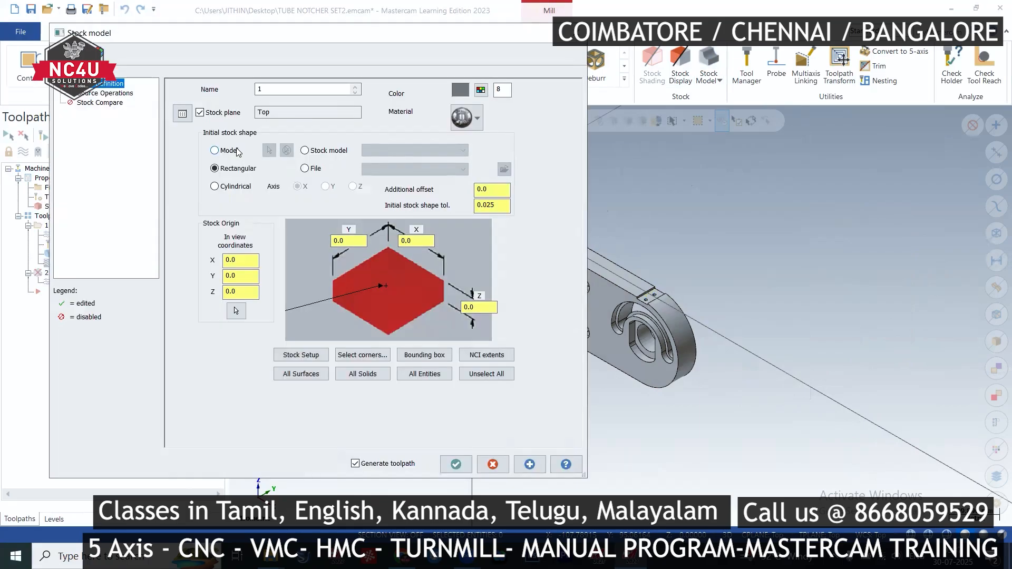
pyautogui.click(237, 152)
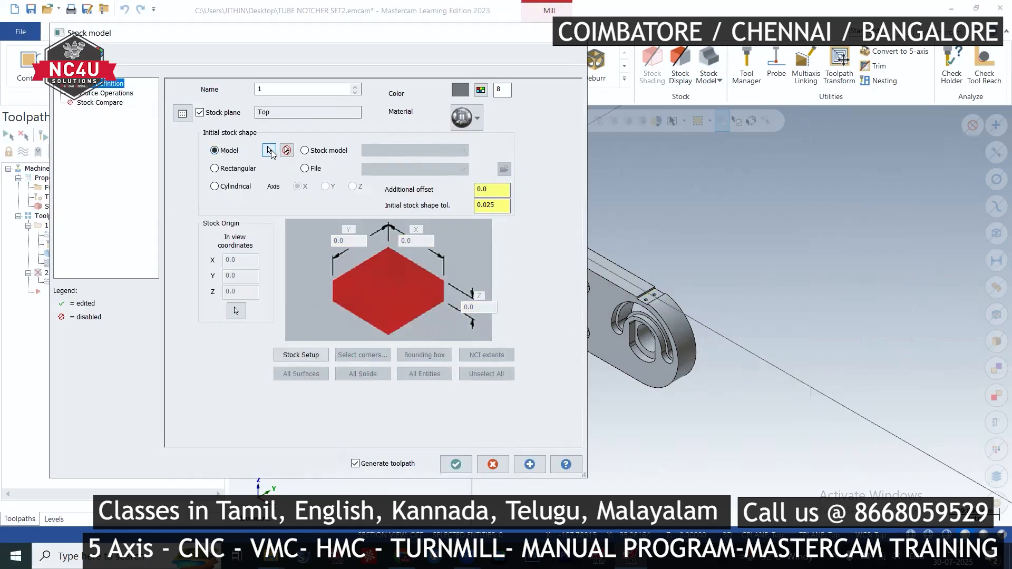
pyautogui.click(270, 151)
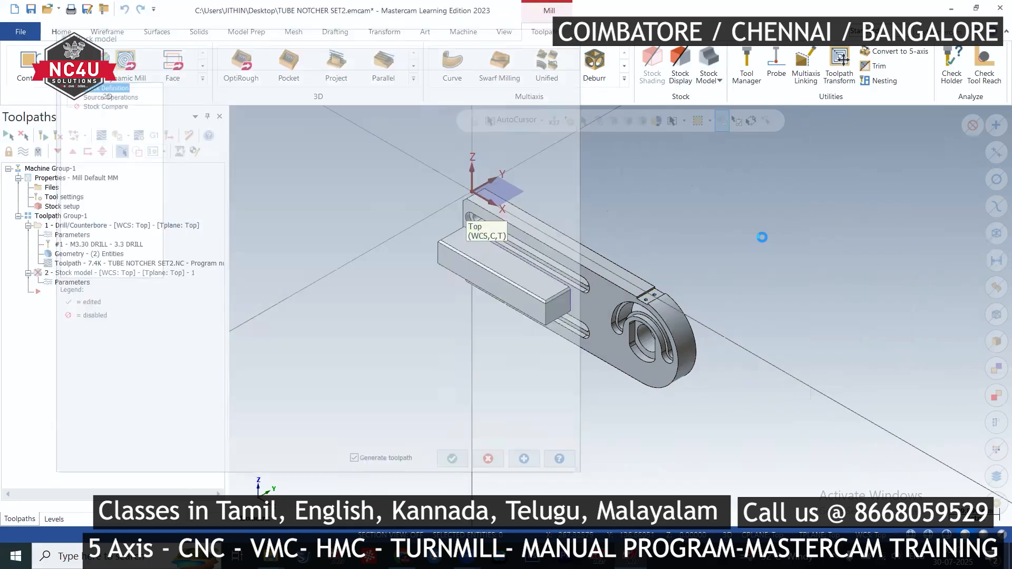
pyautogui.click(582, 312)
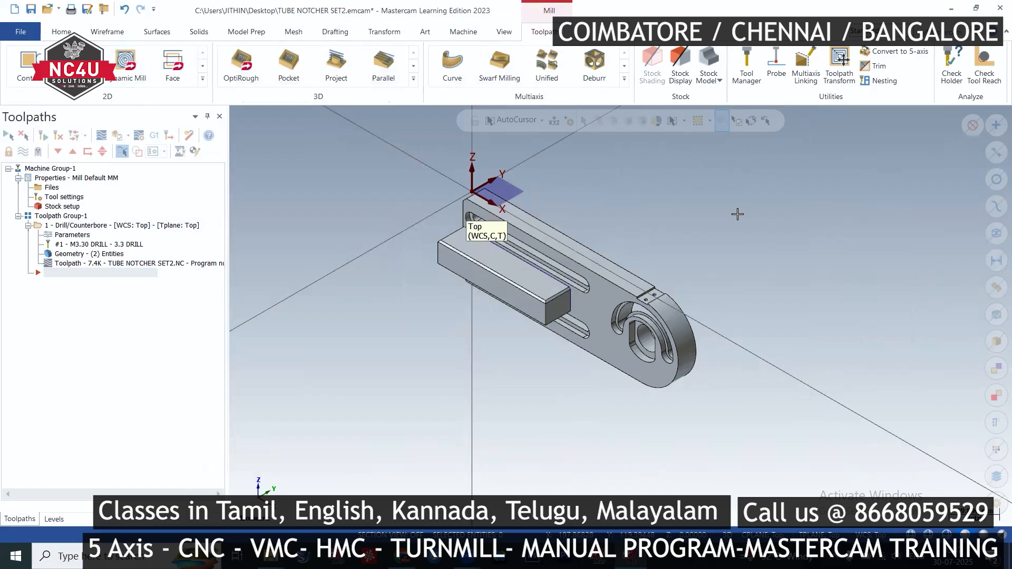
pyautogui.scroll(-1, 737, 215)
pyautogui.scroll(2, 526, 255)
pyautogui.scroll(-1, 403, 339)
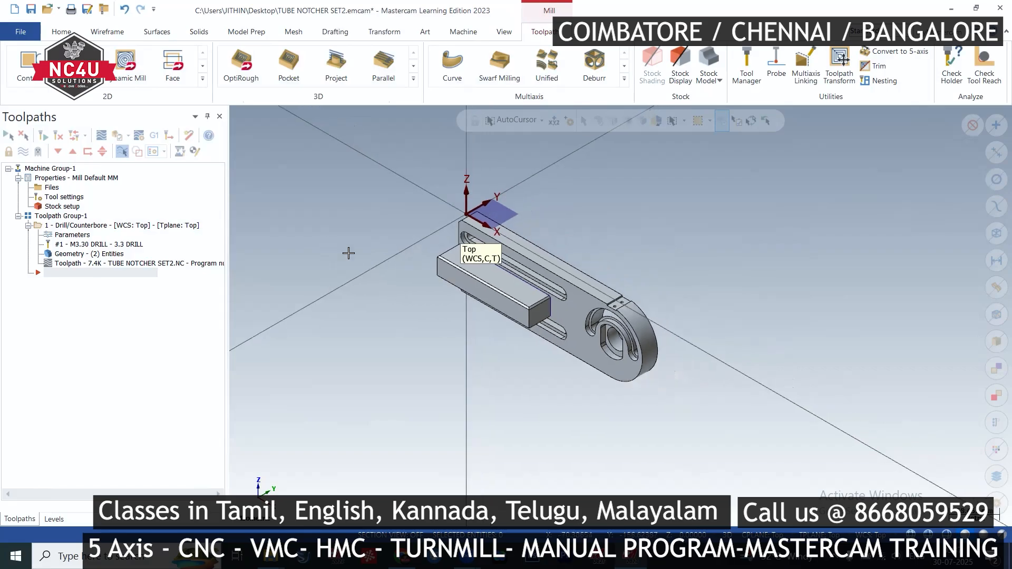
pyautogui.scroll(1, 369, 269)
pyautogui.scroll(1, 325, 238)
pyautogui.scroll(-1, 326, 236)
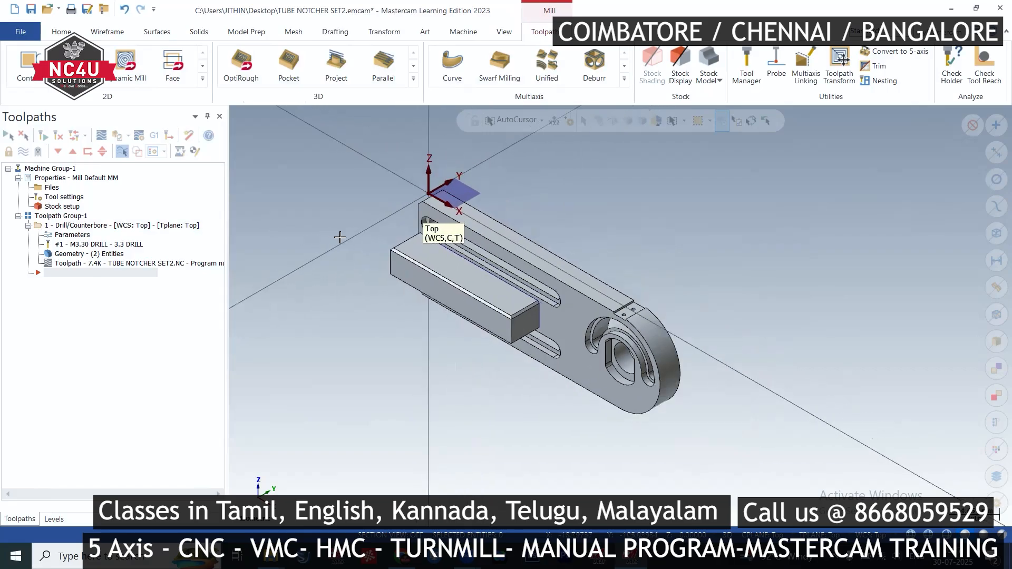
pyautogui.scroll(-2, 340, 240)
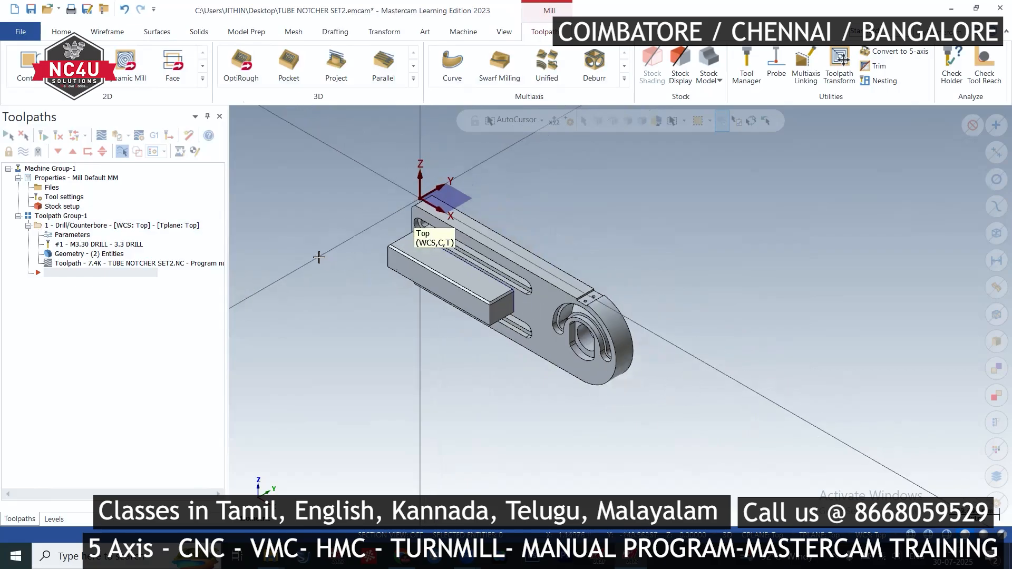